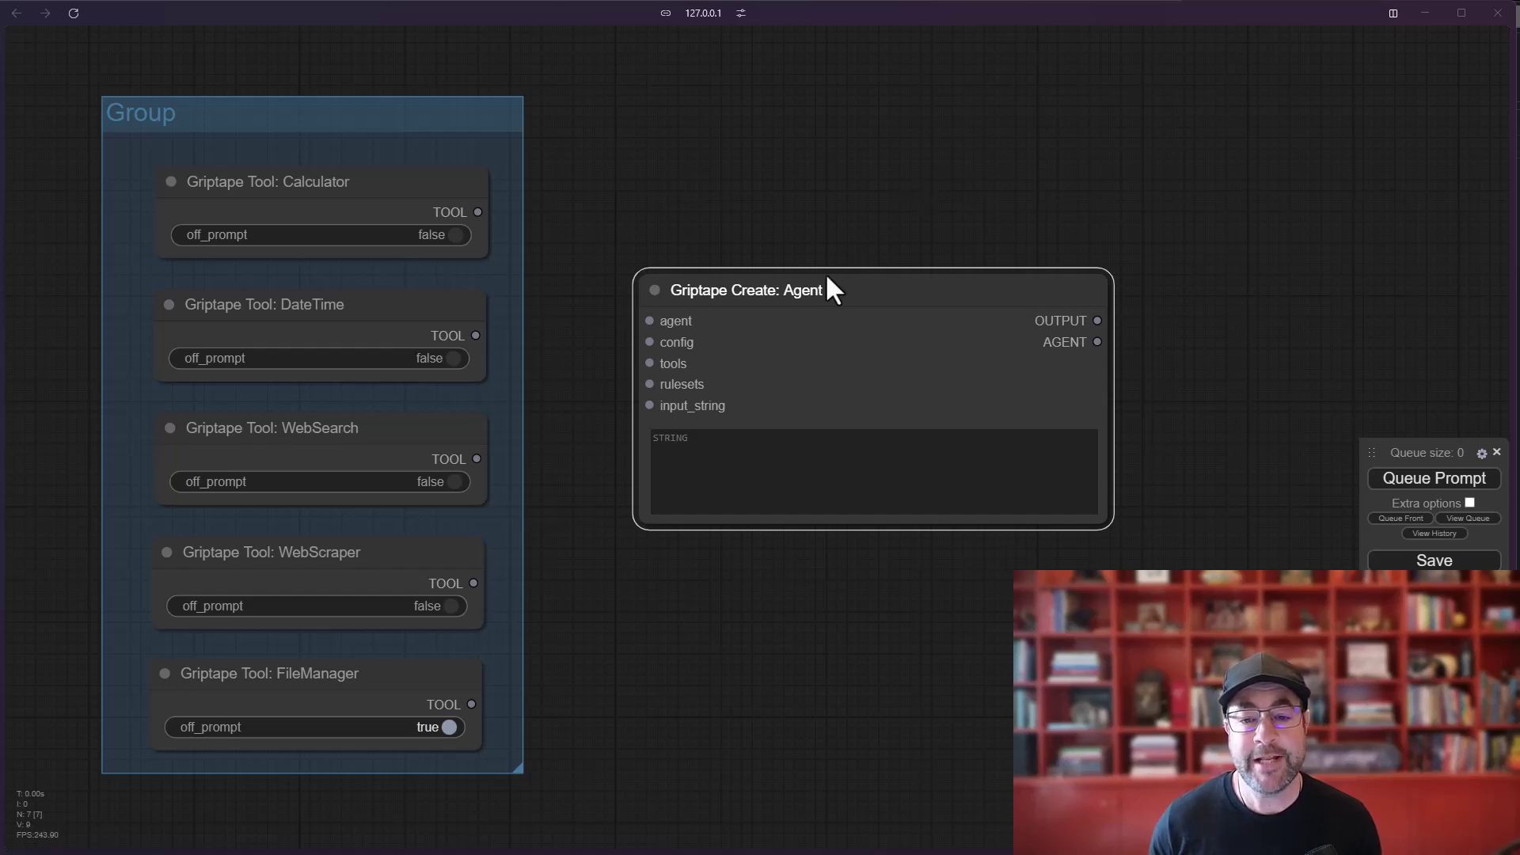
Nudge the Agent node lower and bring up the Griptape links list from the canvas menu.
left_click_drag(824, 278, 826, 285)
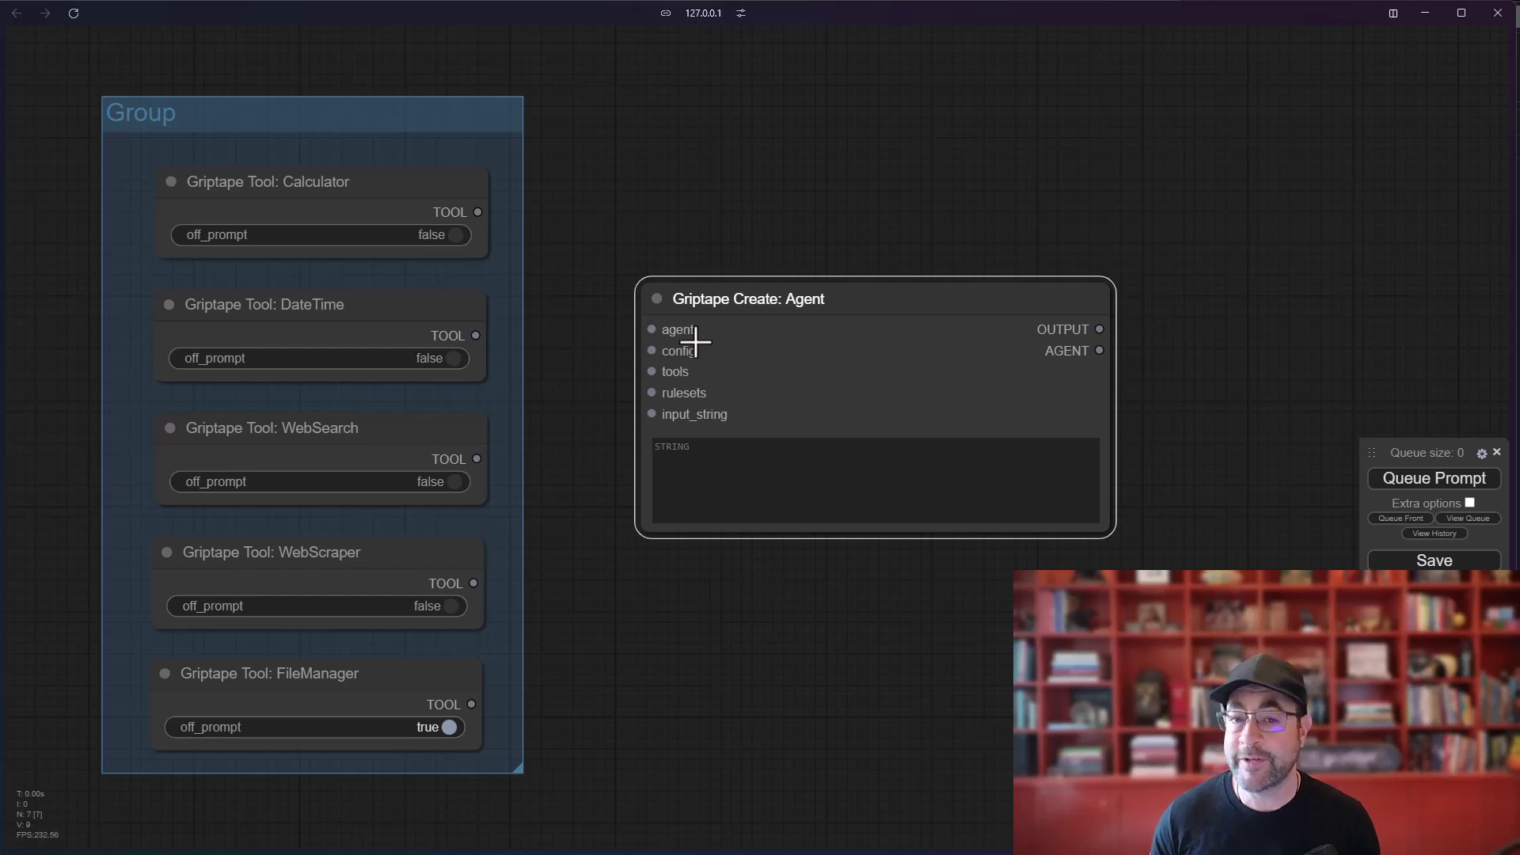
right_click(669, 202)
left_click_drag(656, 652, 657, 639)
right_click(666, 580)
left_click(717, 707)
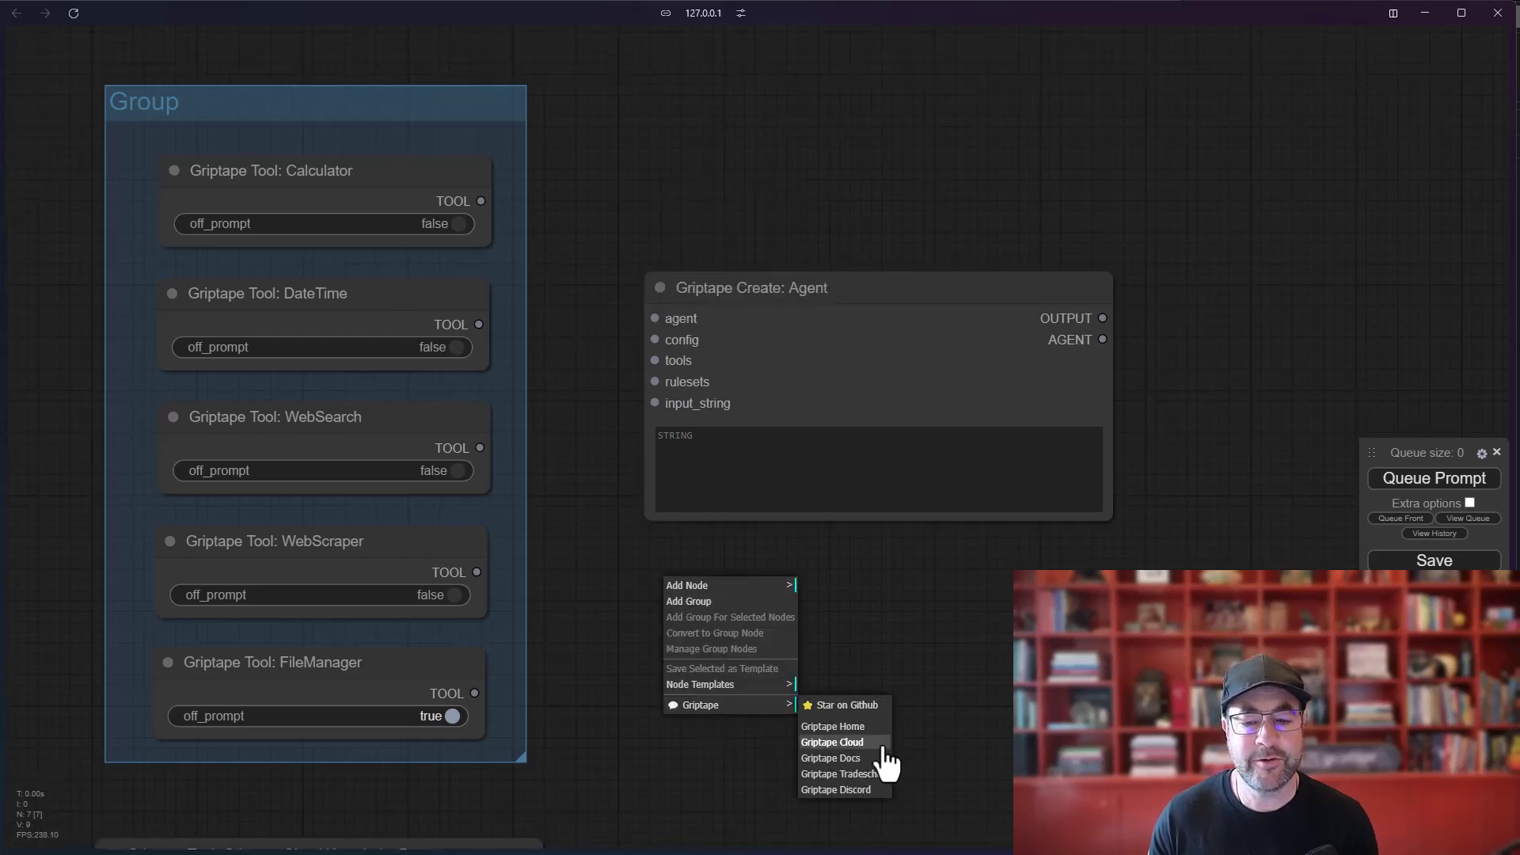
Open the Griptape Docs Tools overview and scroll through the official tools list.
left_click(861, 760)
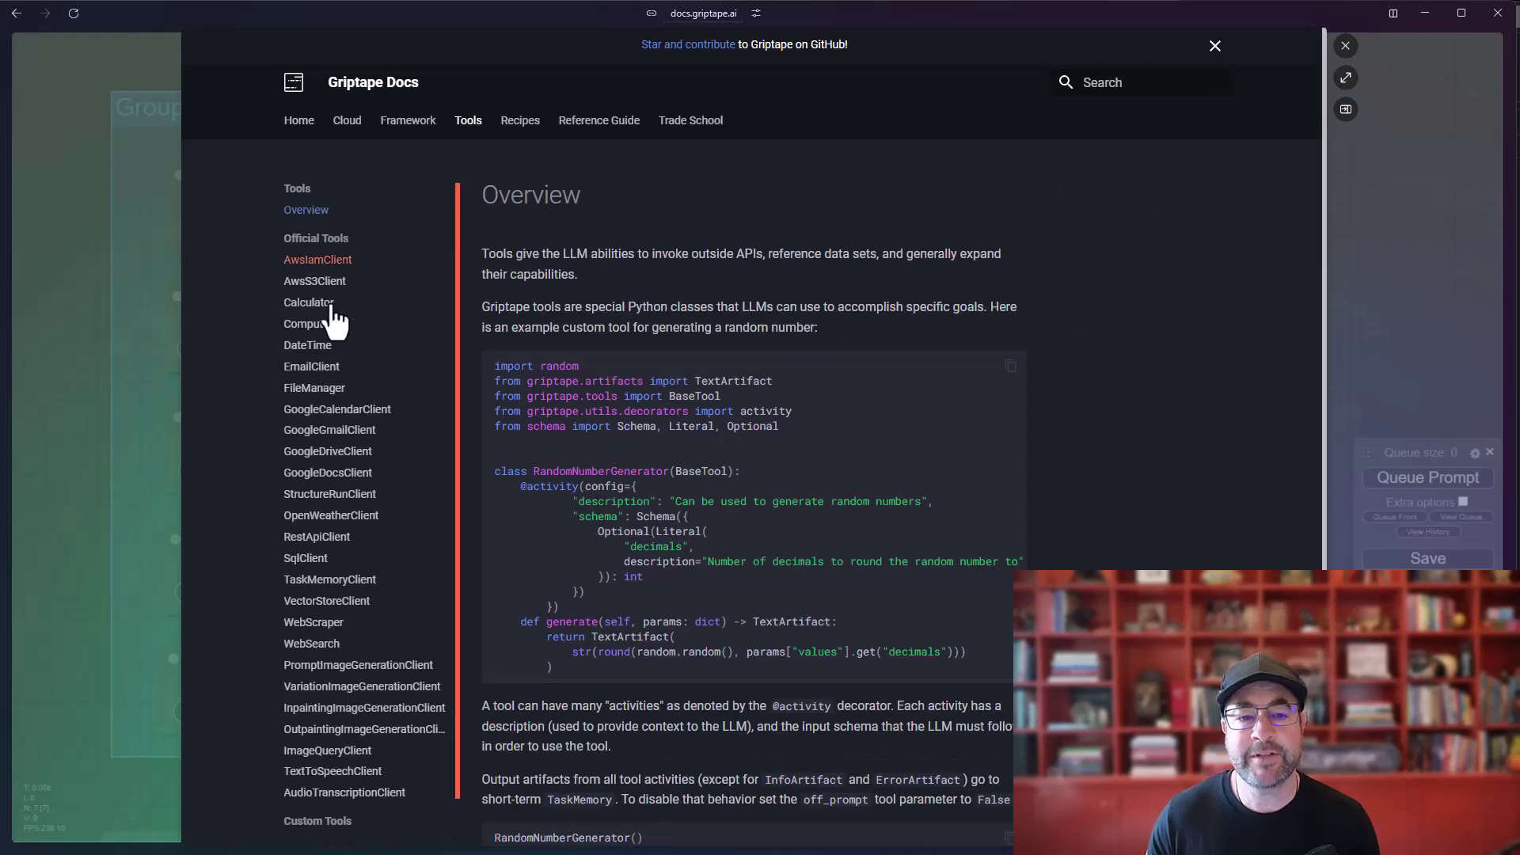
scroll(354, 368, "down", 1)
scroll(349, 363, "up", 1)
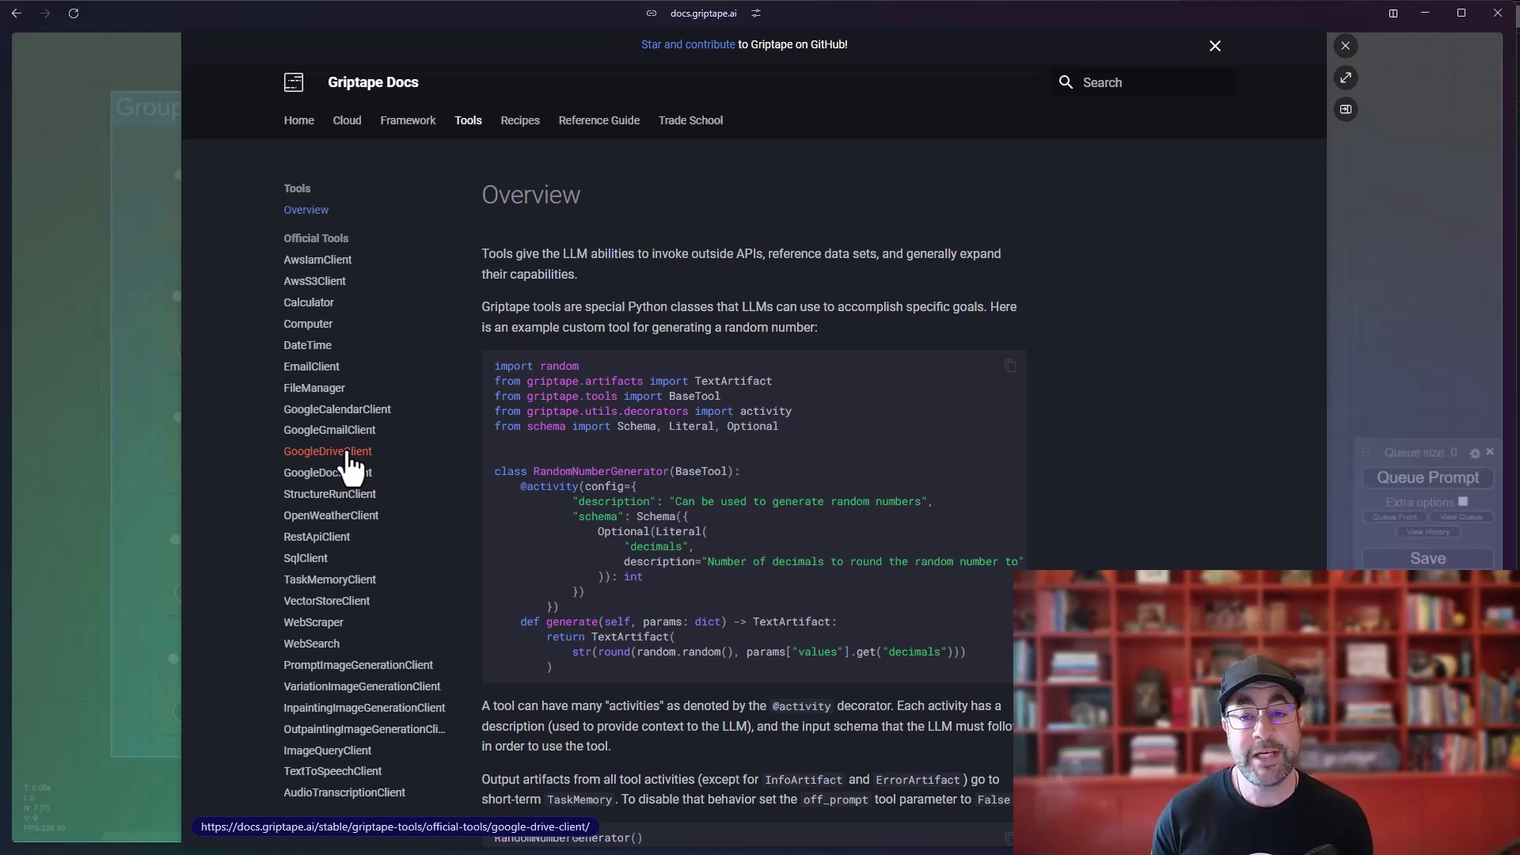
Close the docs panel and inspect the Calculator, DateTime, WebSearch, WebScraper and FileManager nodes.
left_click(1346, 41)
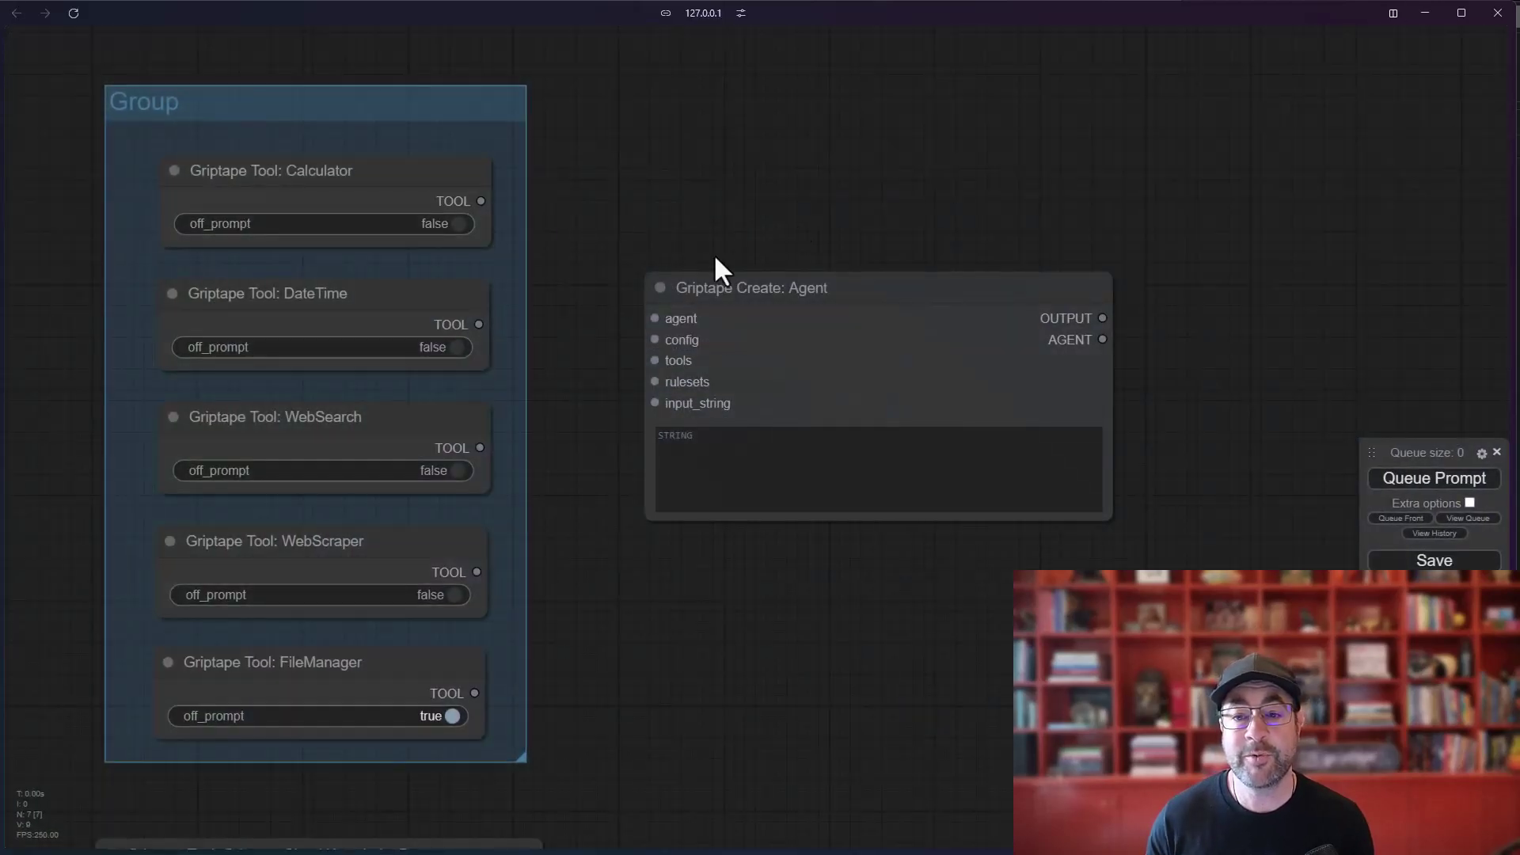
scroll(538, 411, "up", 1)
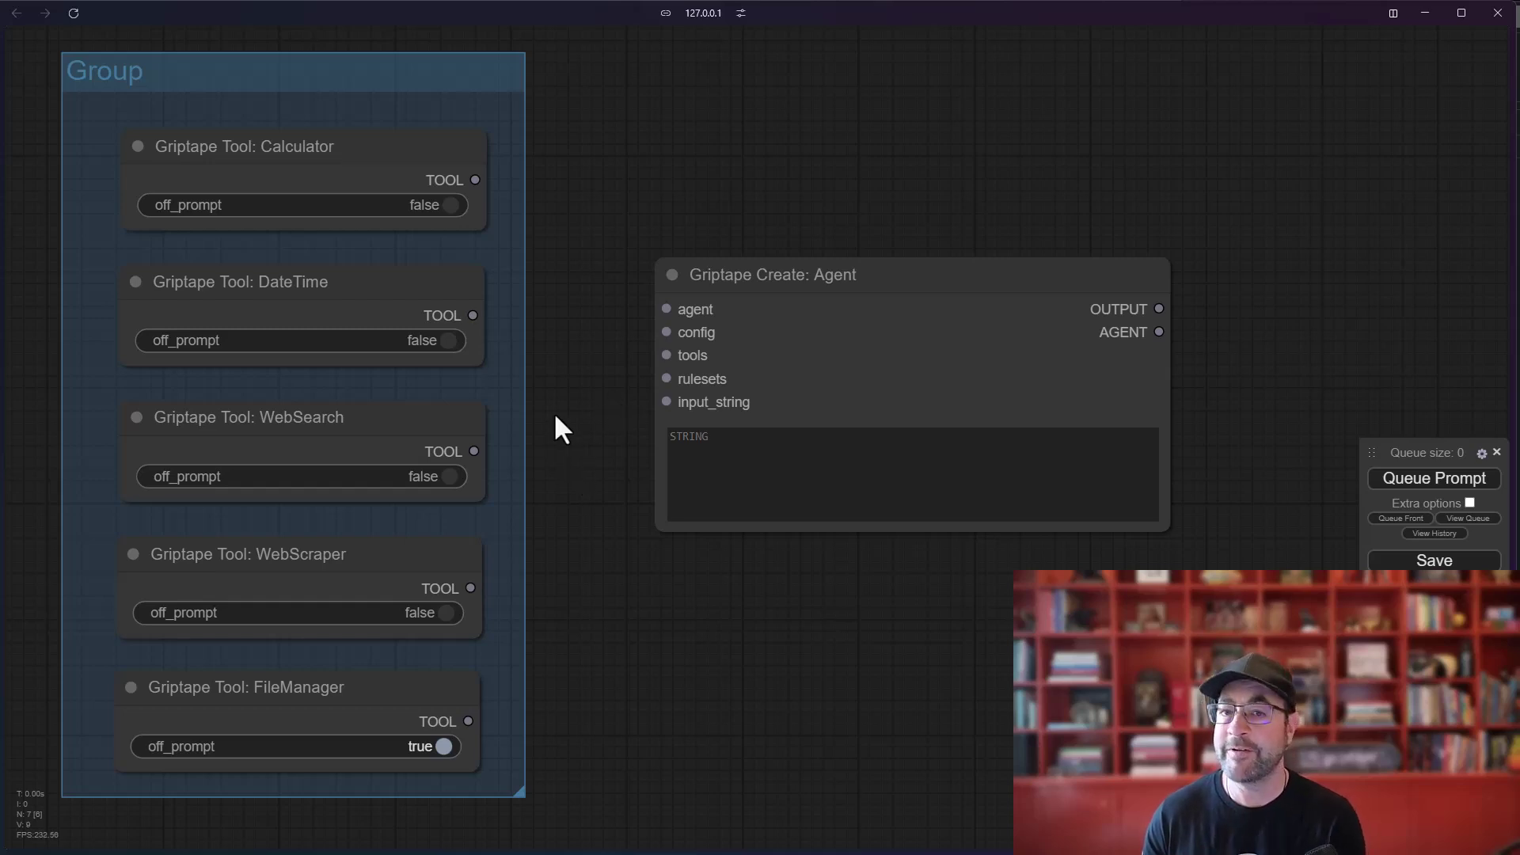
left_click(337, 150)
left_click(343, 284)
left_click(288, 416)
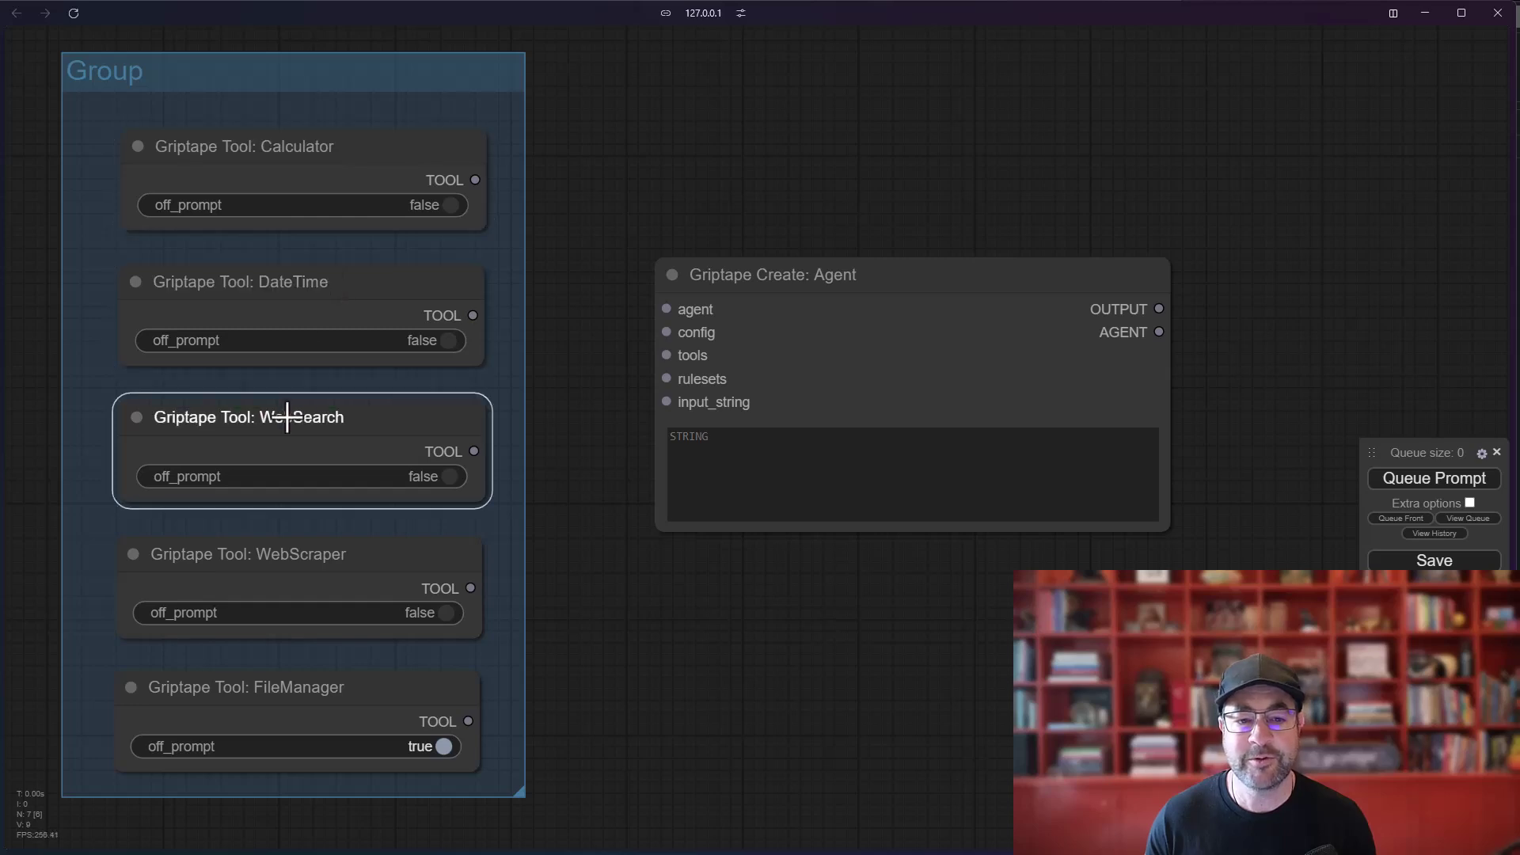
left_click(356, 553)
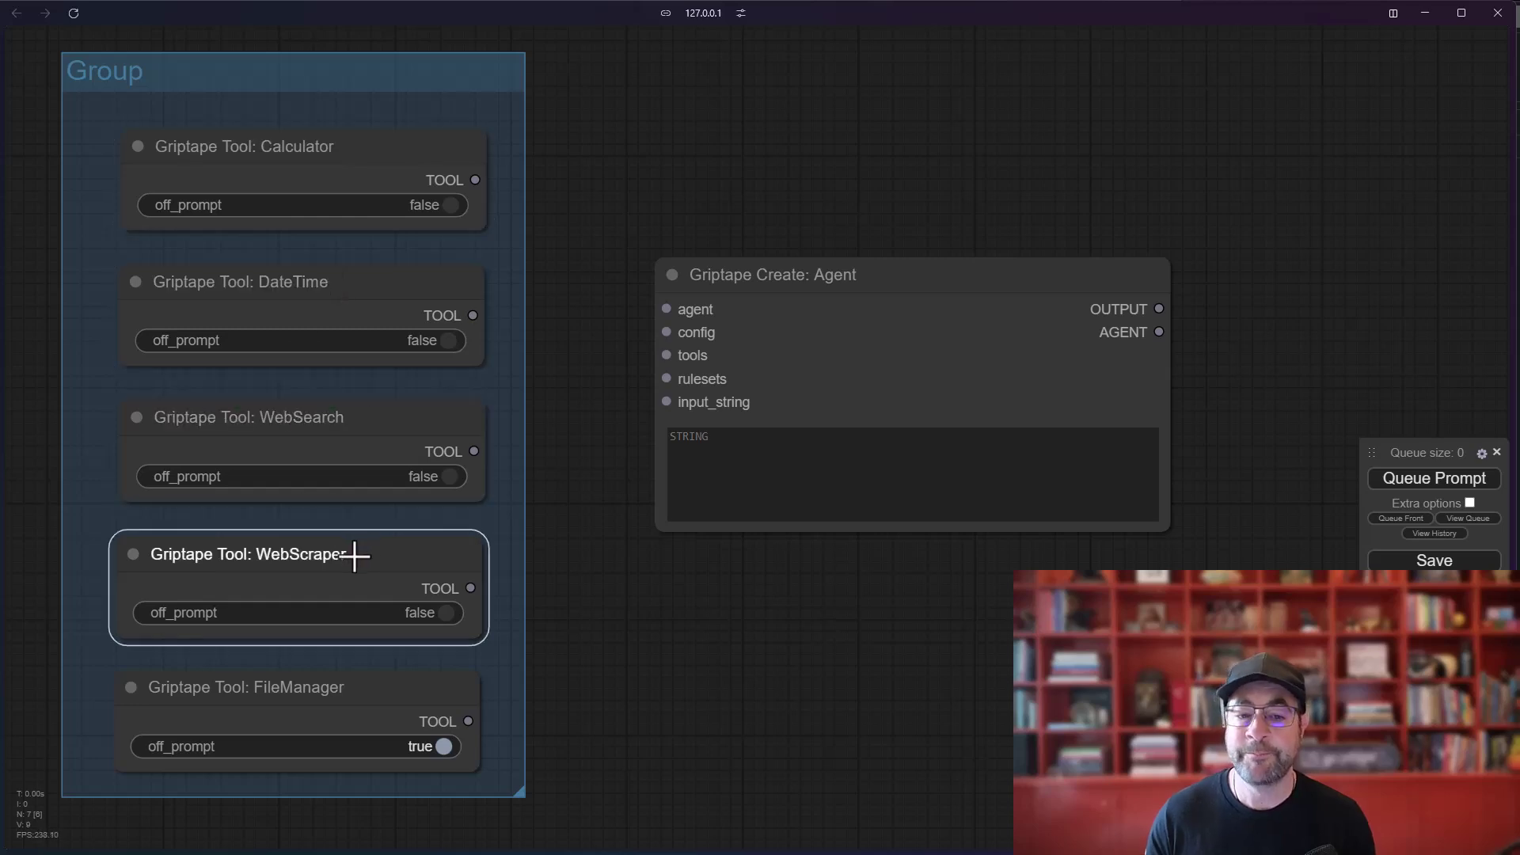
left_click(343, 697)
Inspect the Griptape Cloud KnowledgeBase node, then return to the tool group and Agent node.
left_click_drag(675, 679, 713, 307)
left_click_drag(326, 529, 333, 498)
left_click_drag(795, 358, 787, 756)
left_click_drag(797, 313, 794, 306)
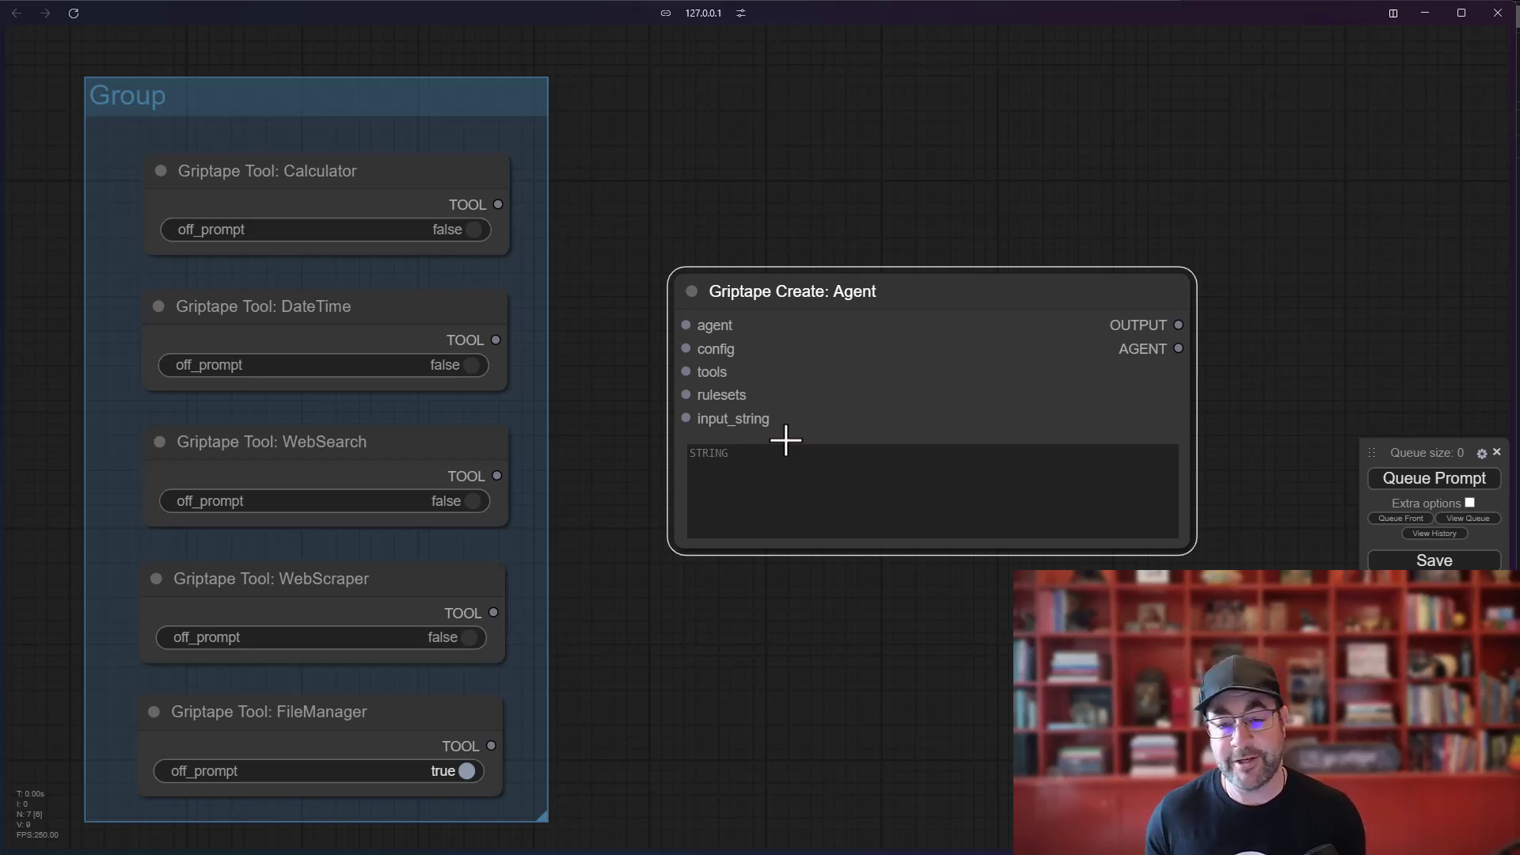
Add a Griptape Display: Text node fed by the Agent's OUTPUT.
left_click_drag(794, 628, 663, 628)
right_click(729, 633)
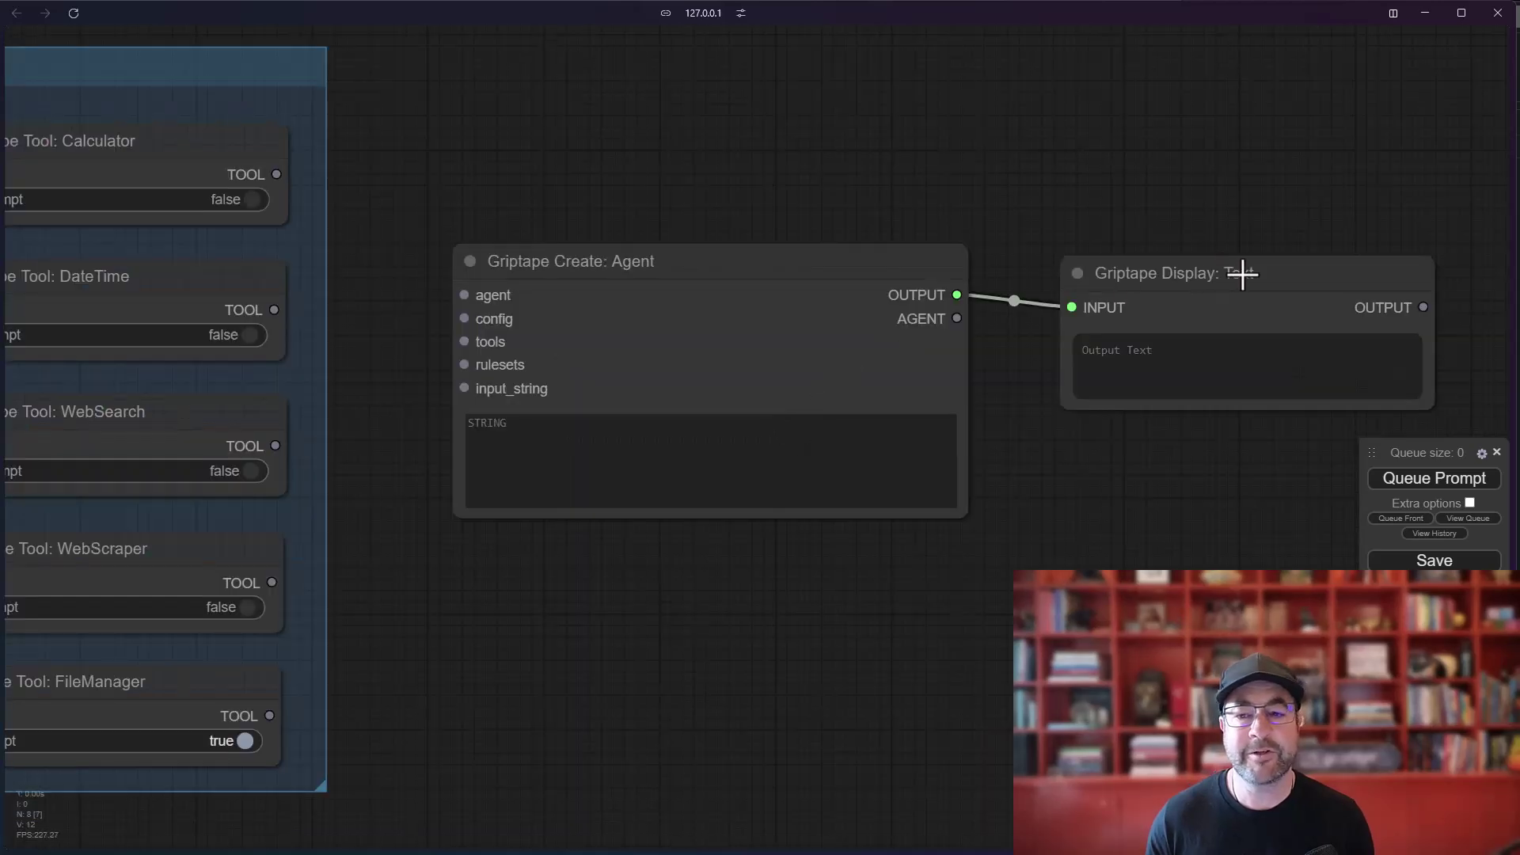
left_click_drag(1203, 269, 1191, 266)
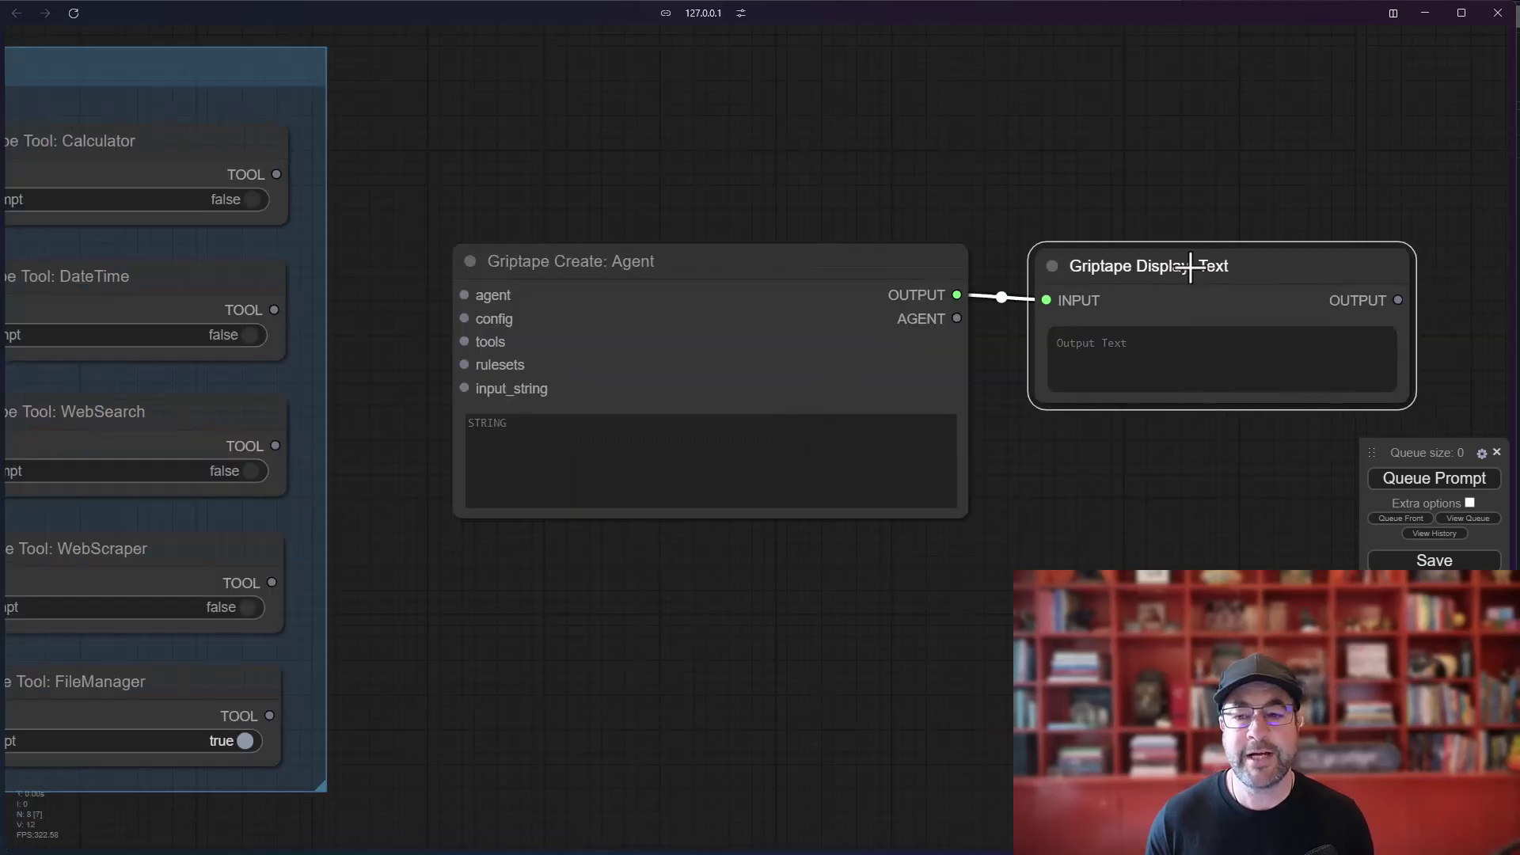
left_click_drag(735, 680, 920, 690)
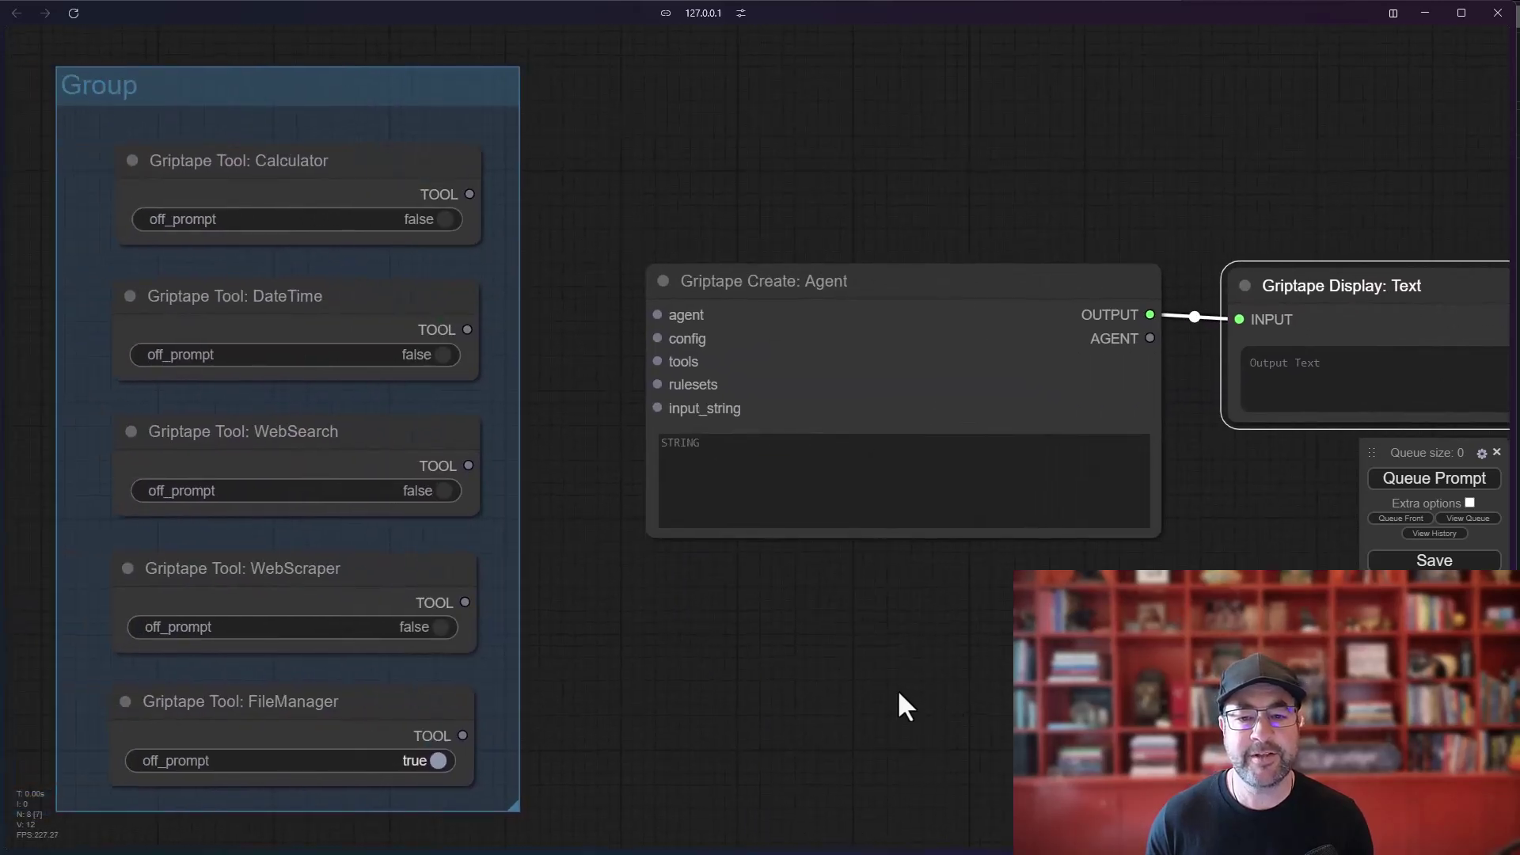
scroll(900, 689, "down", 1)
Ask the agent a 'Can you…' date question, run it, and enlarge the display to read the reply.
left_click(748, 459)
type("Can you tell me what day it is right now?")
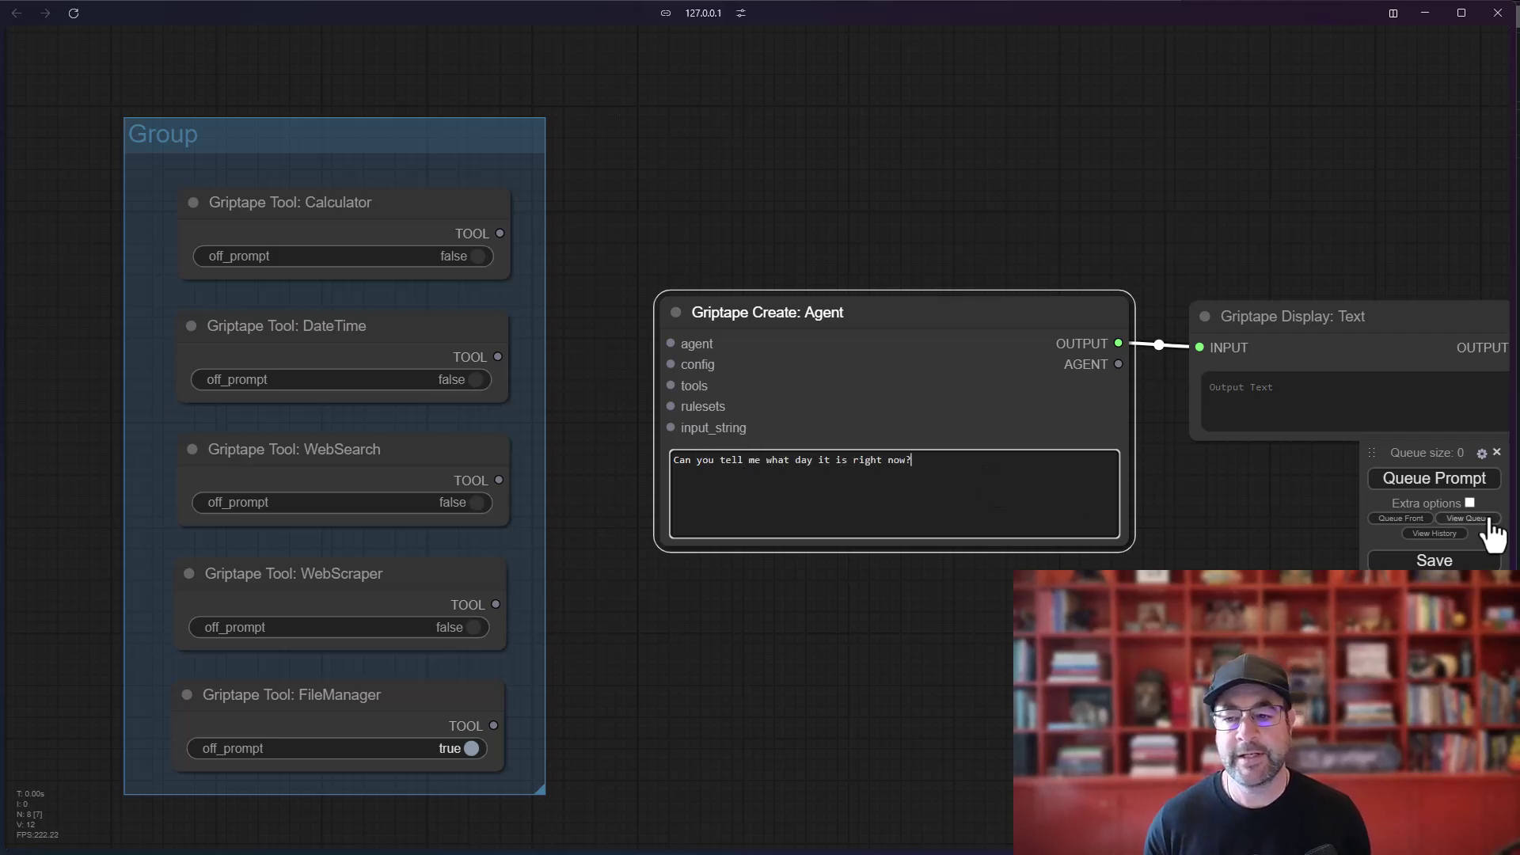
left_click(1449, 480)
left_click_drag(1239, 542, 1039, 460)
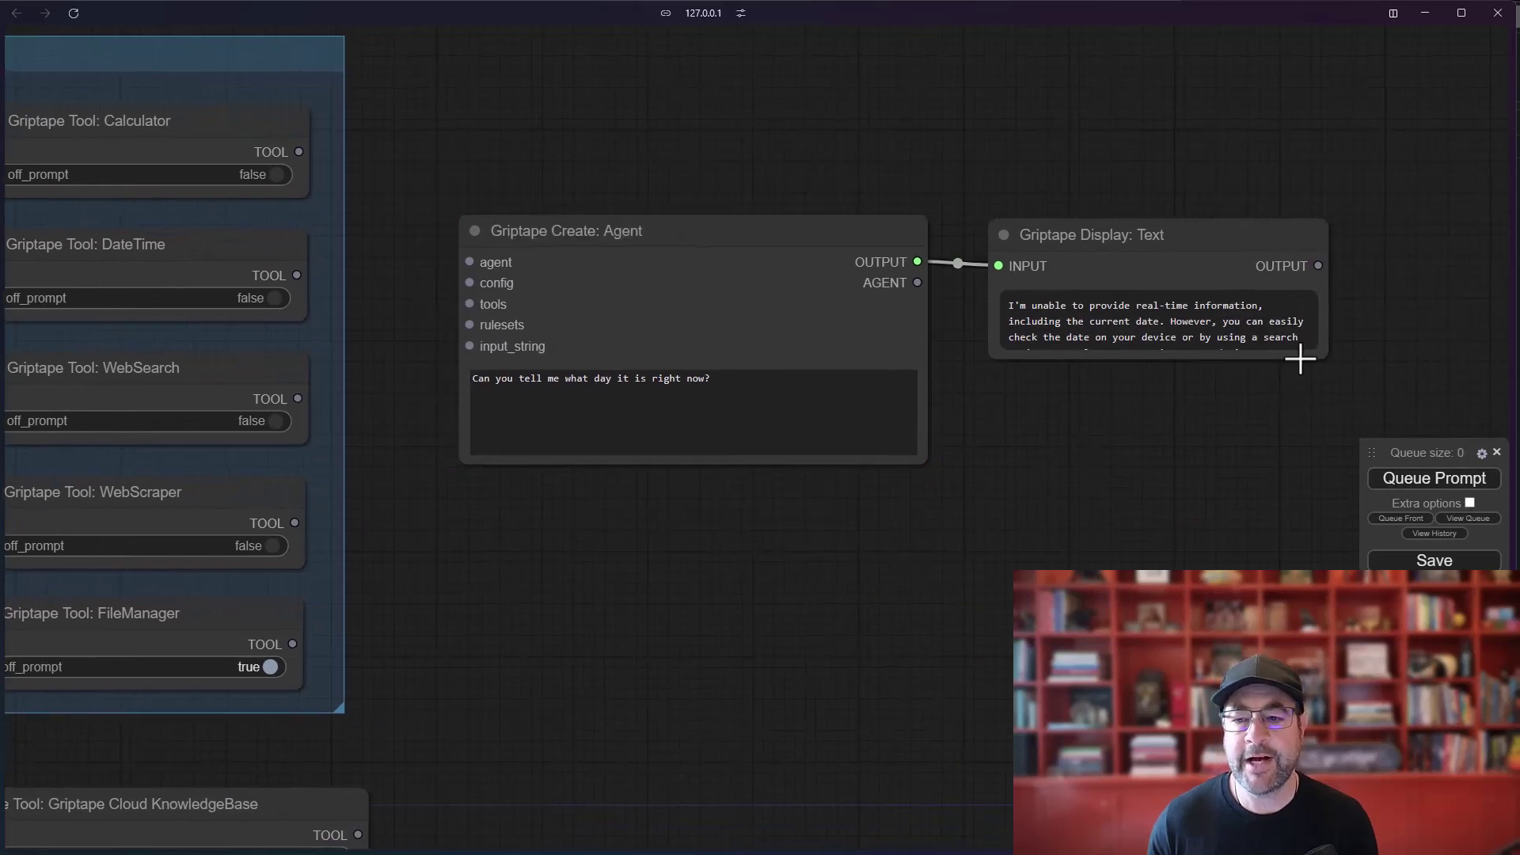
left_click_drag(1327, 355, 1327, 413)
scroll(1191, 427, "up", 2)
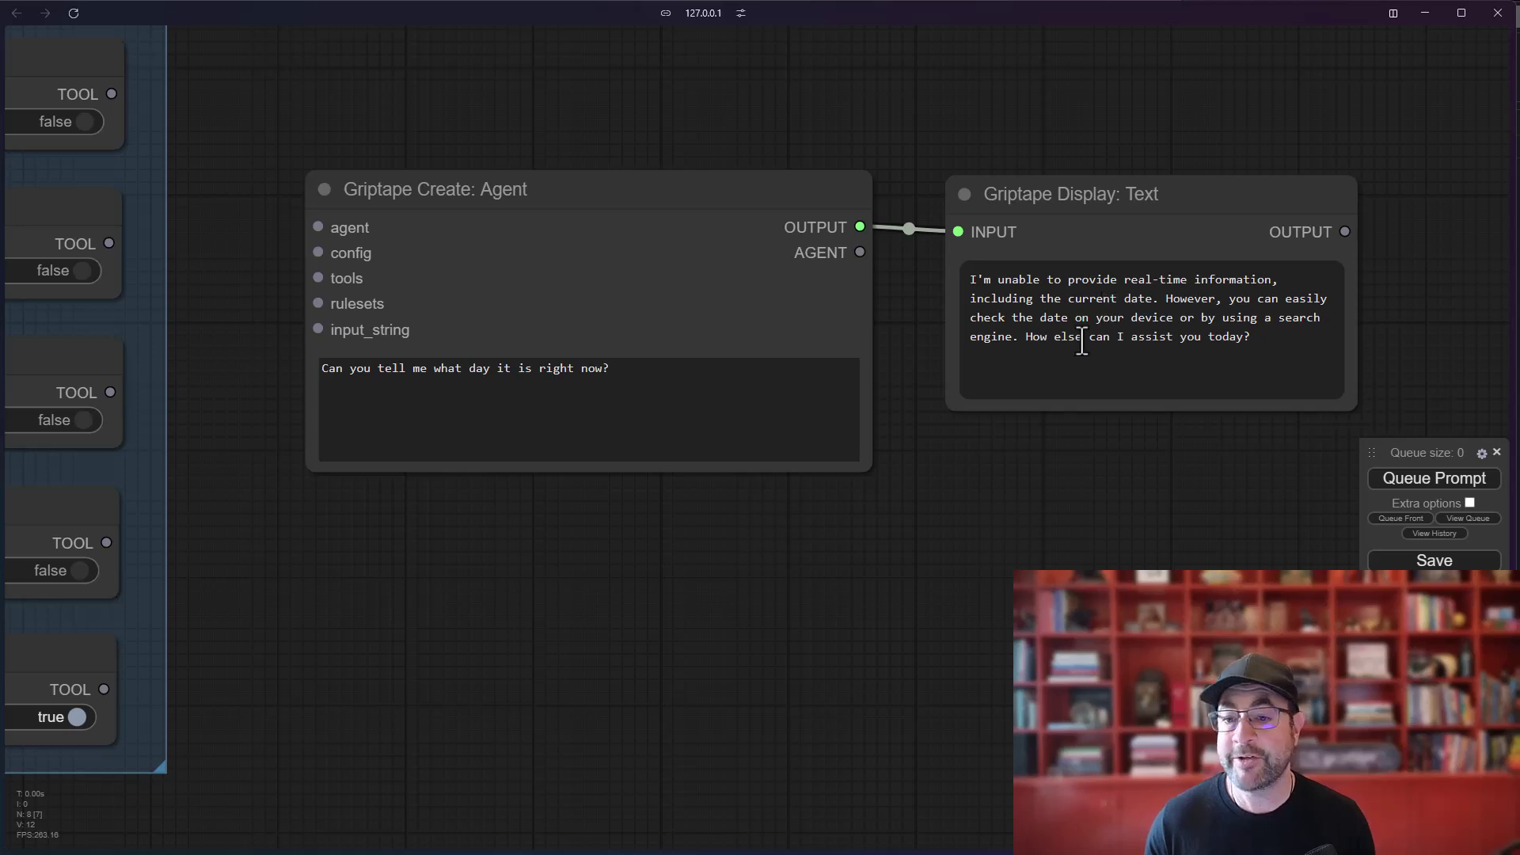
scroll(1028, 483, "down", 3)
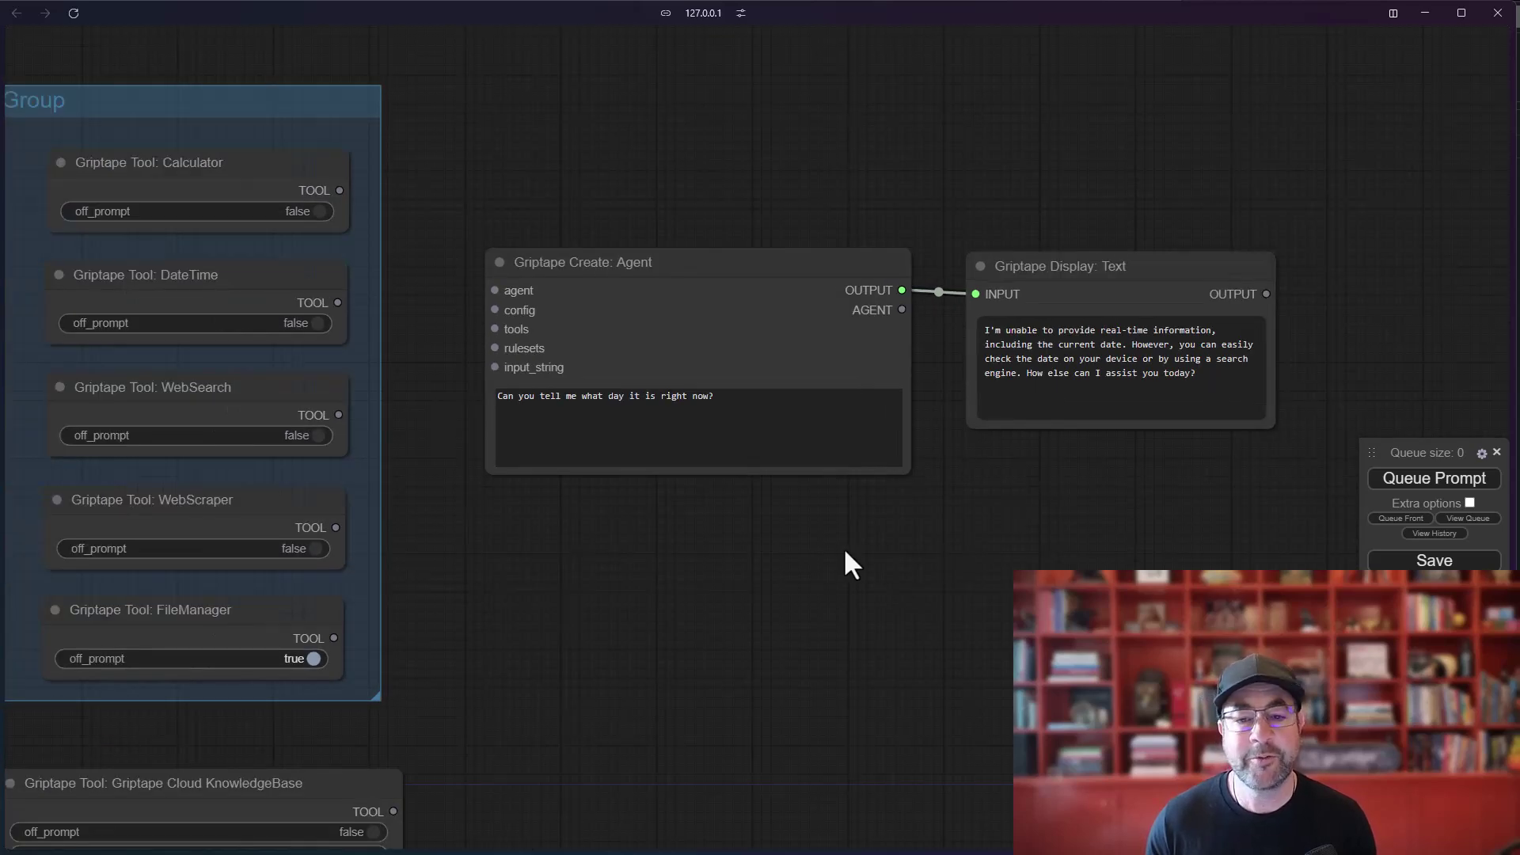
left_click_drag(840, 548, 905, 617)
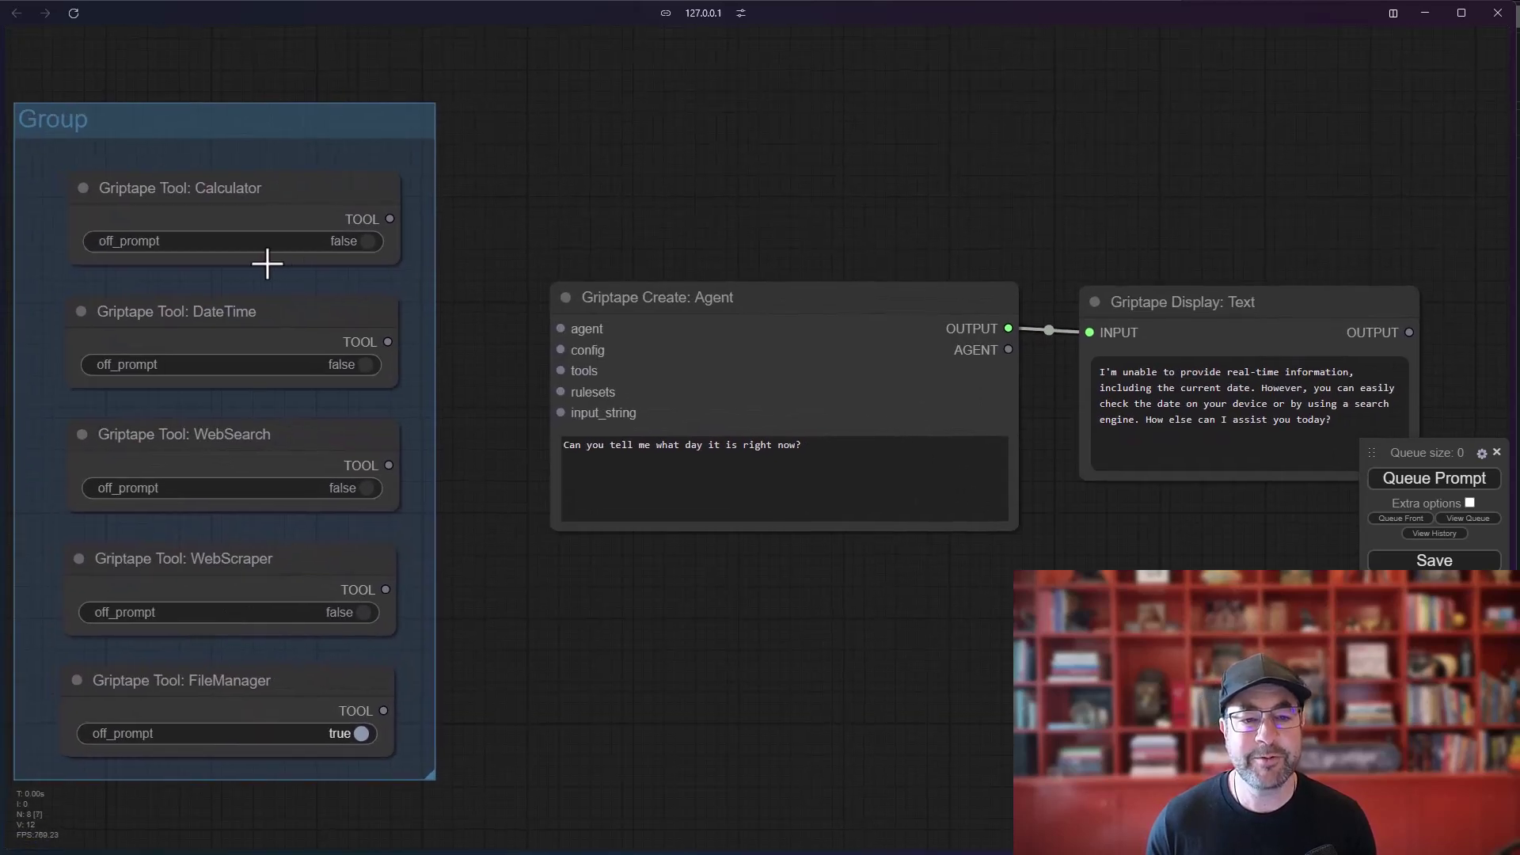
Wire the DateTime tool into the Agent's tools input and rerun, getting 'Today is June 15, 2024.'.
left_click(257, 309)
left_click_drag(387, 341, 558, 370)
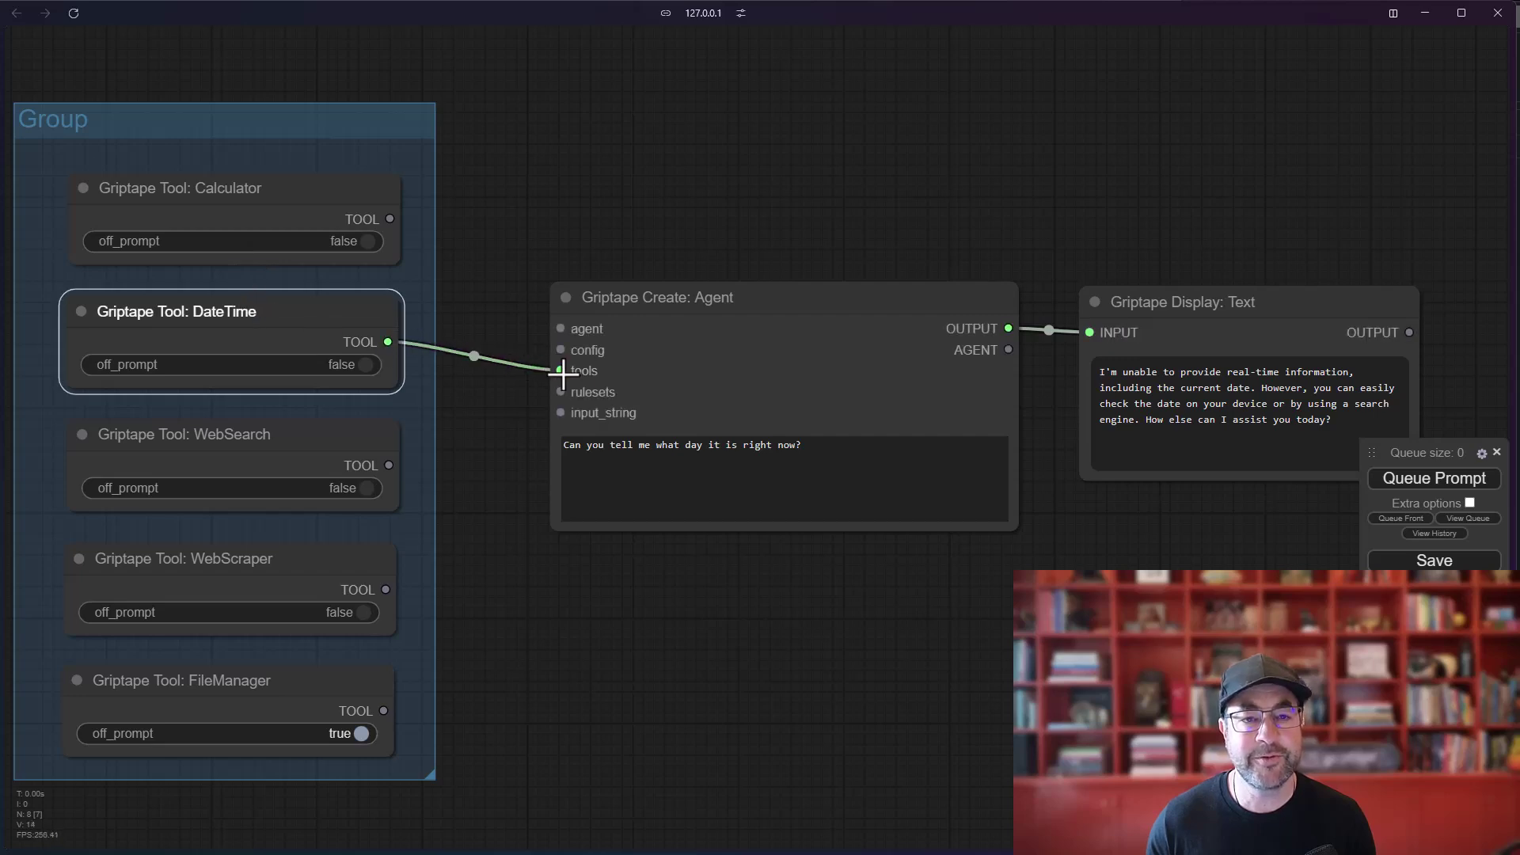
left_click(1462, 478)
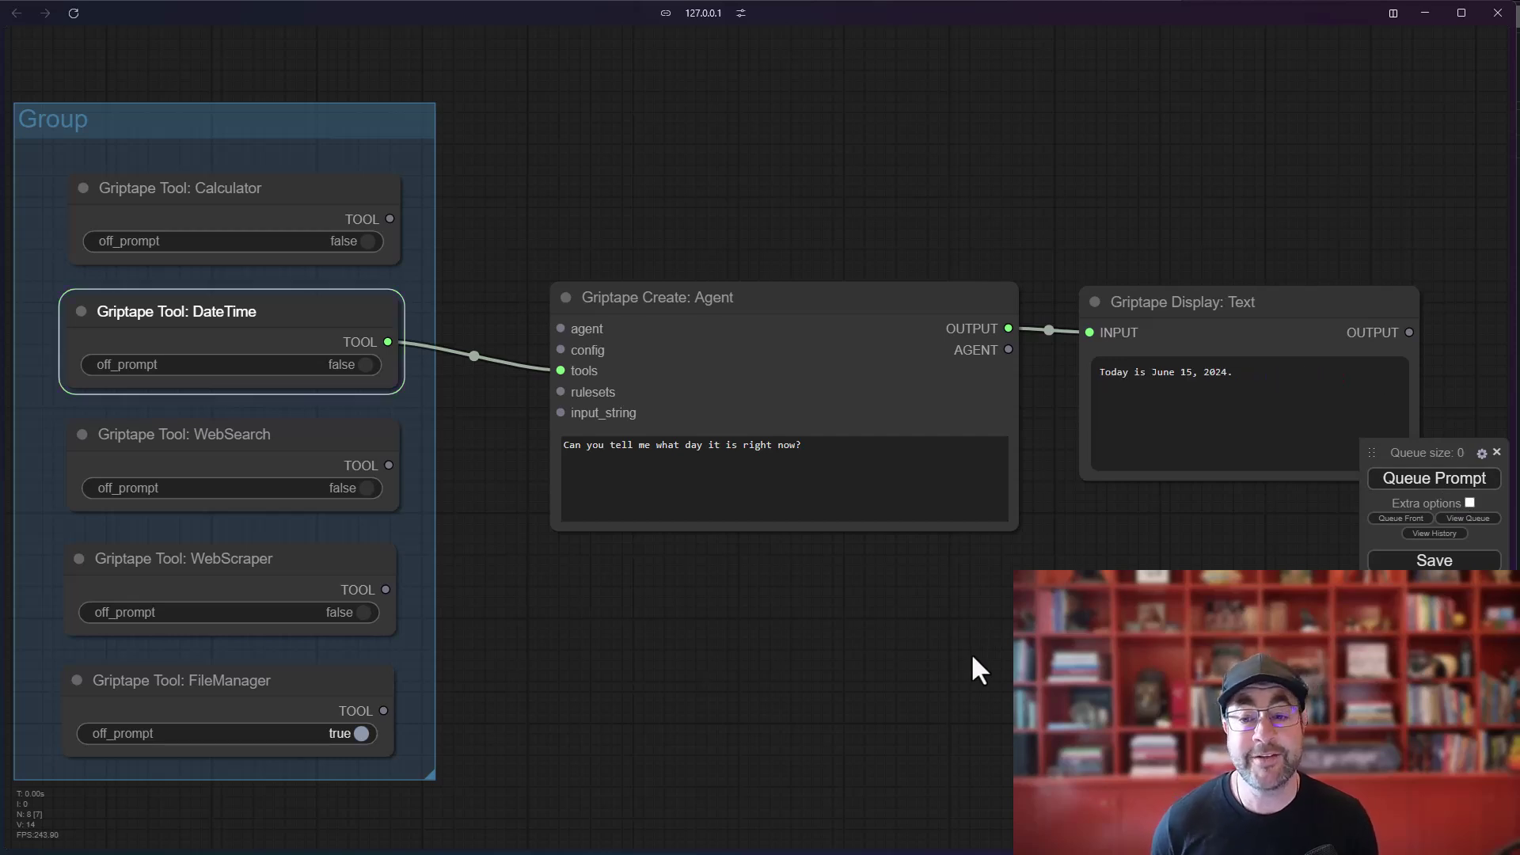
scroll(1140, 547, "up", 3)
left_click_drag(1143, 553, 699, 363)
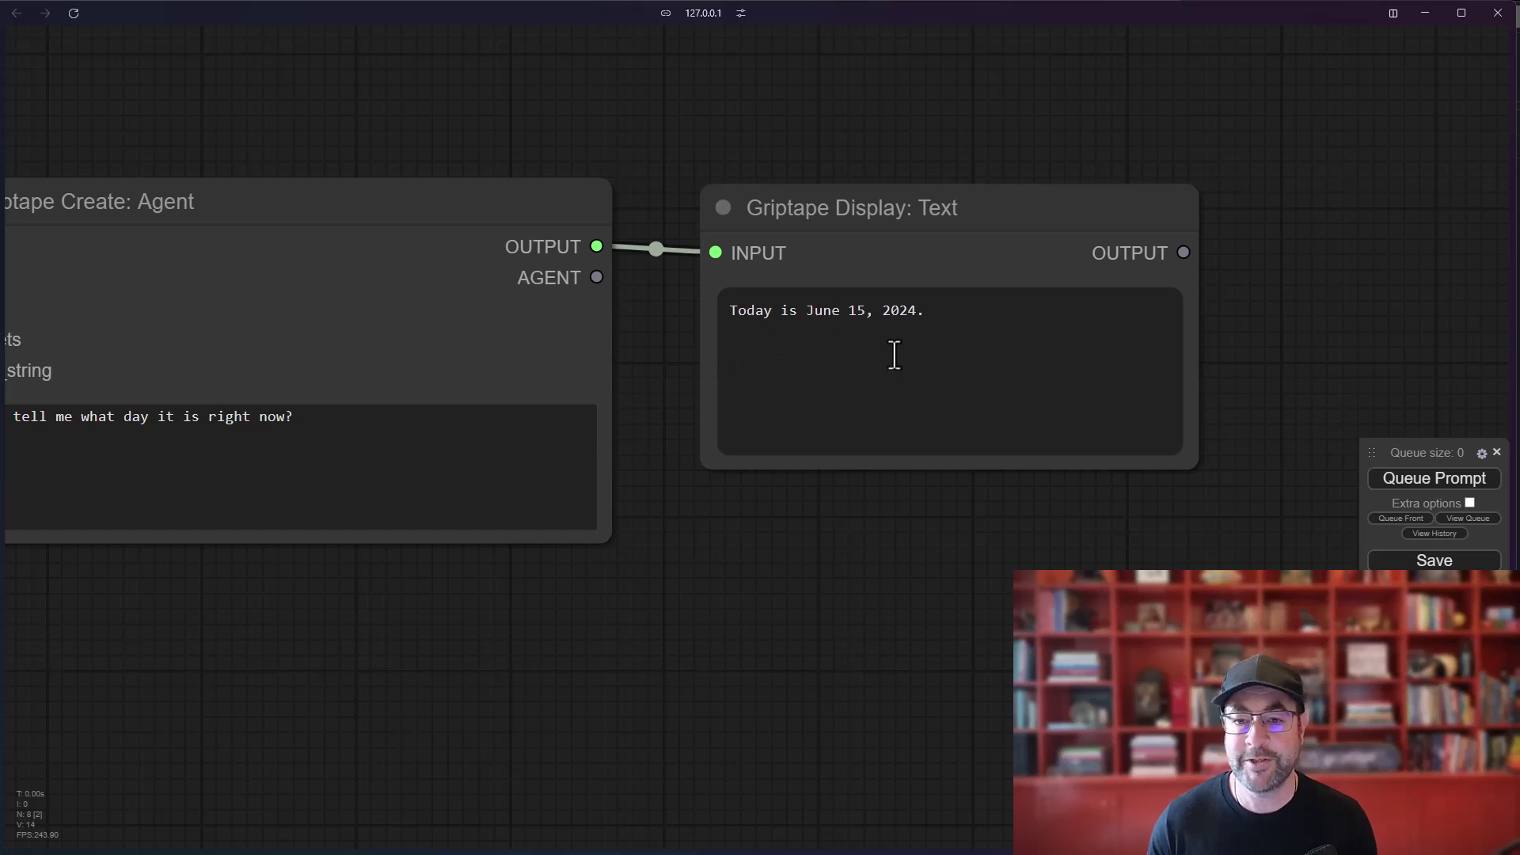
scroll(622, 667, "down", 2)
left_click_drag(435, 638, 774, 612)
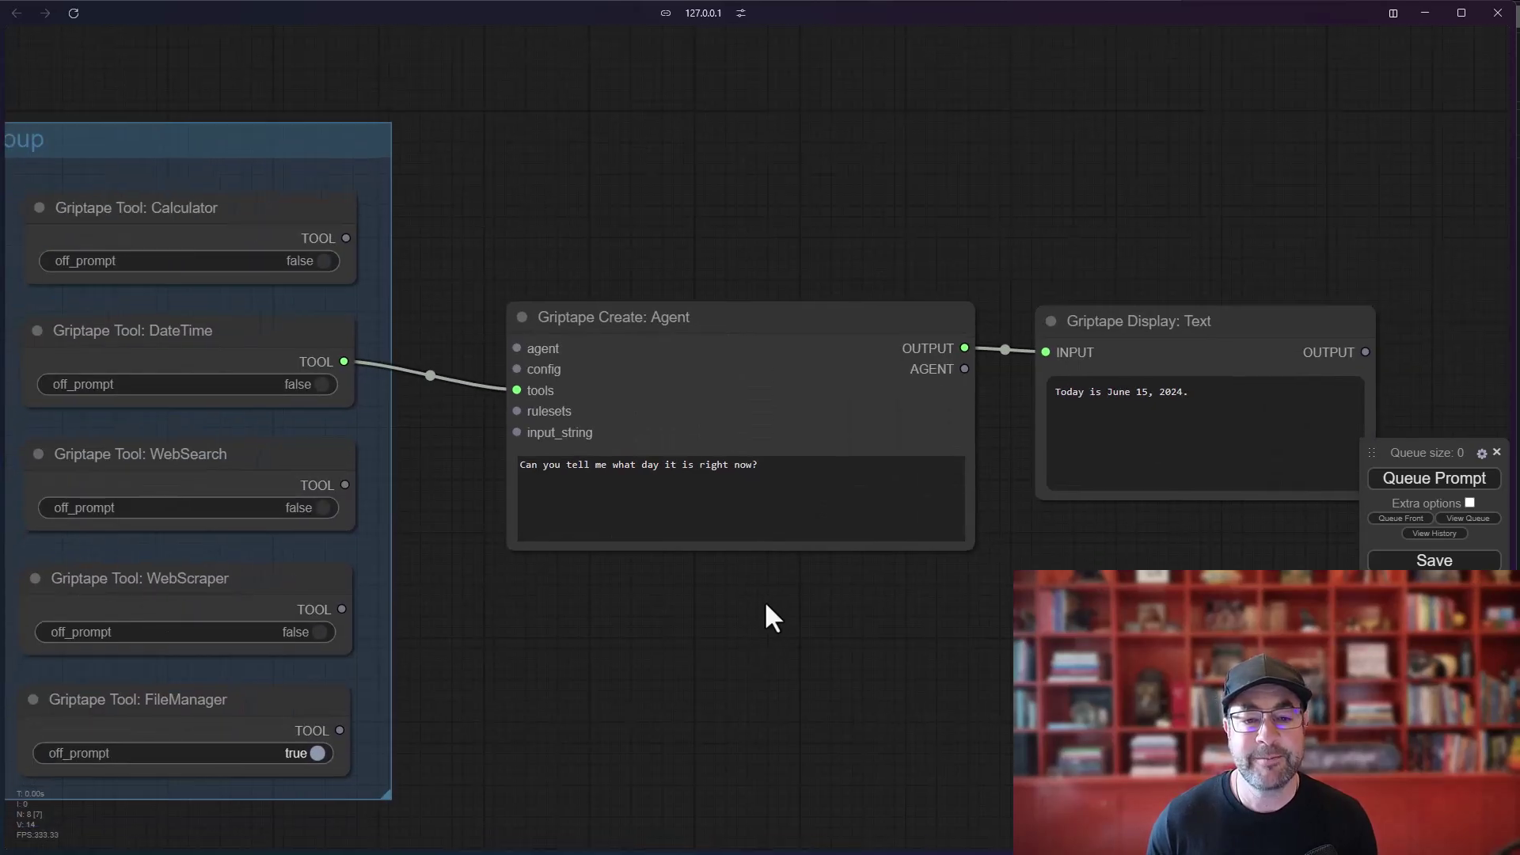
left_click(636, 300)
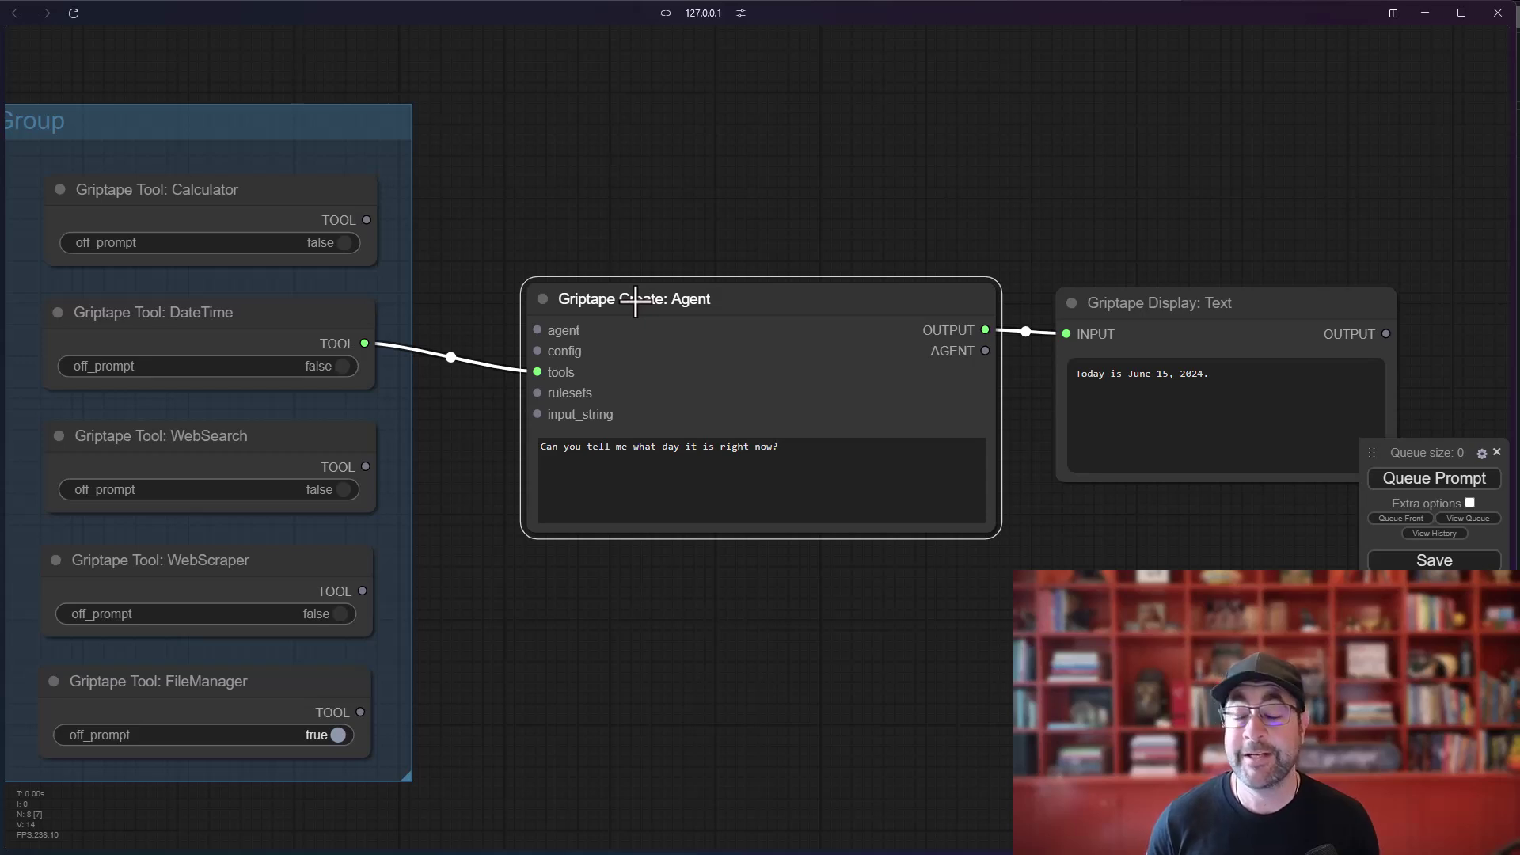
left_click(238, 313)
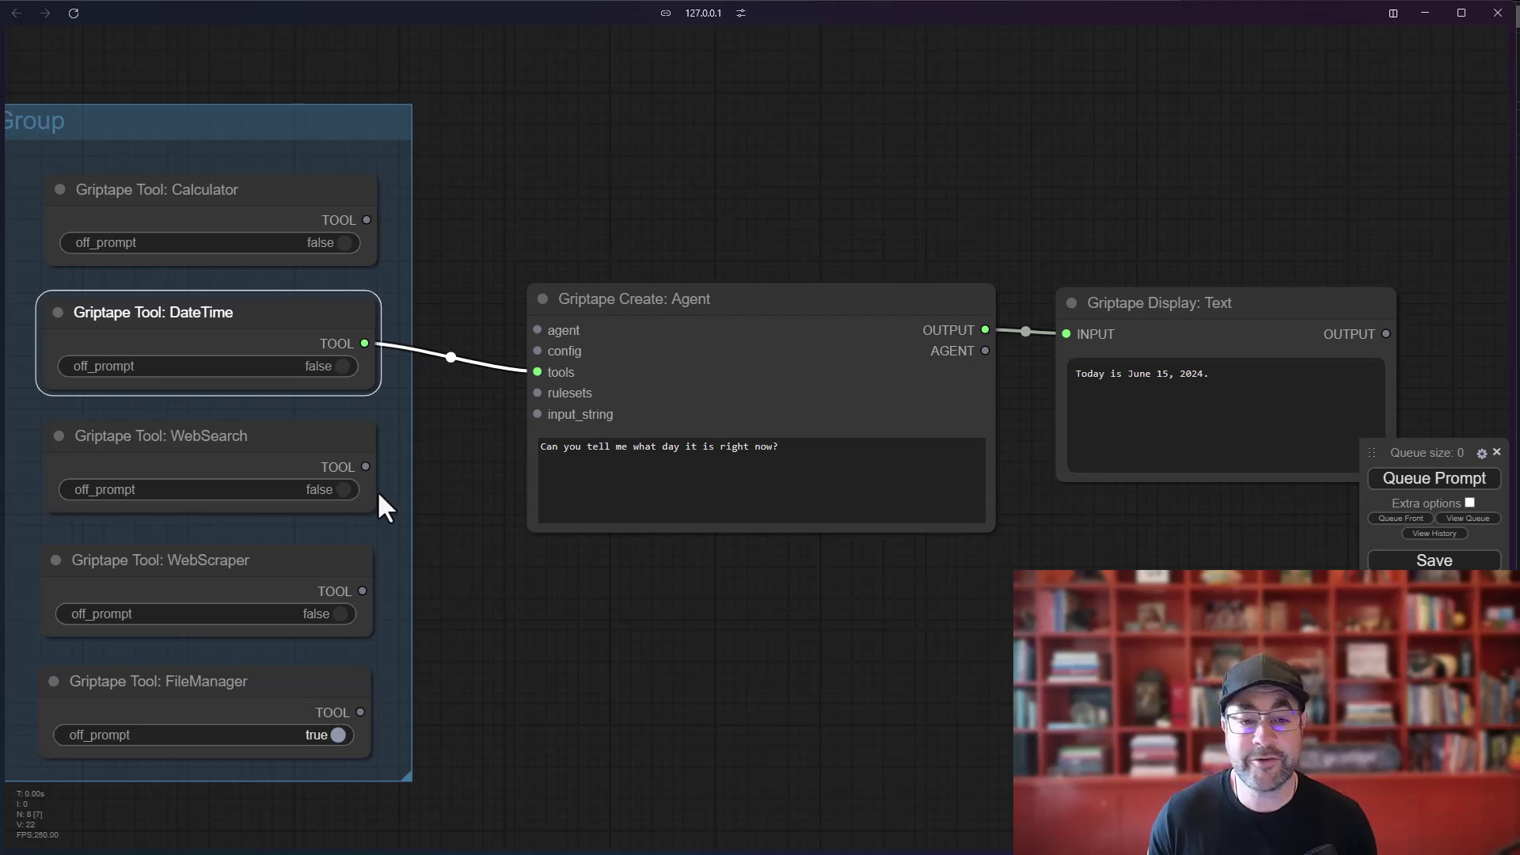
Wire WebSearch to the Agent, paste the griptape.ai news question as the prompt, and run.
left_click_drag(365, 467, 541, 371)
double_click(647, 447)
key("ctrl+a")
type("What news is available about griptape.ai?")
left_click(1403, 485)
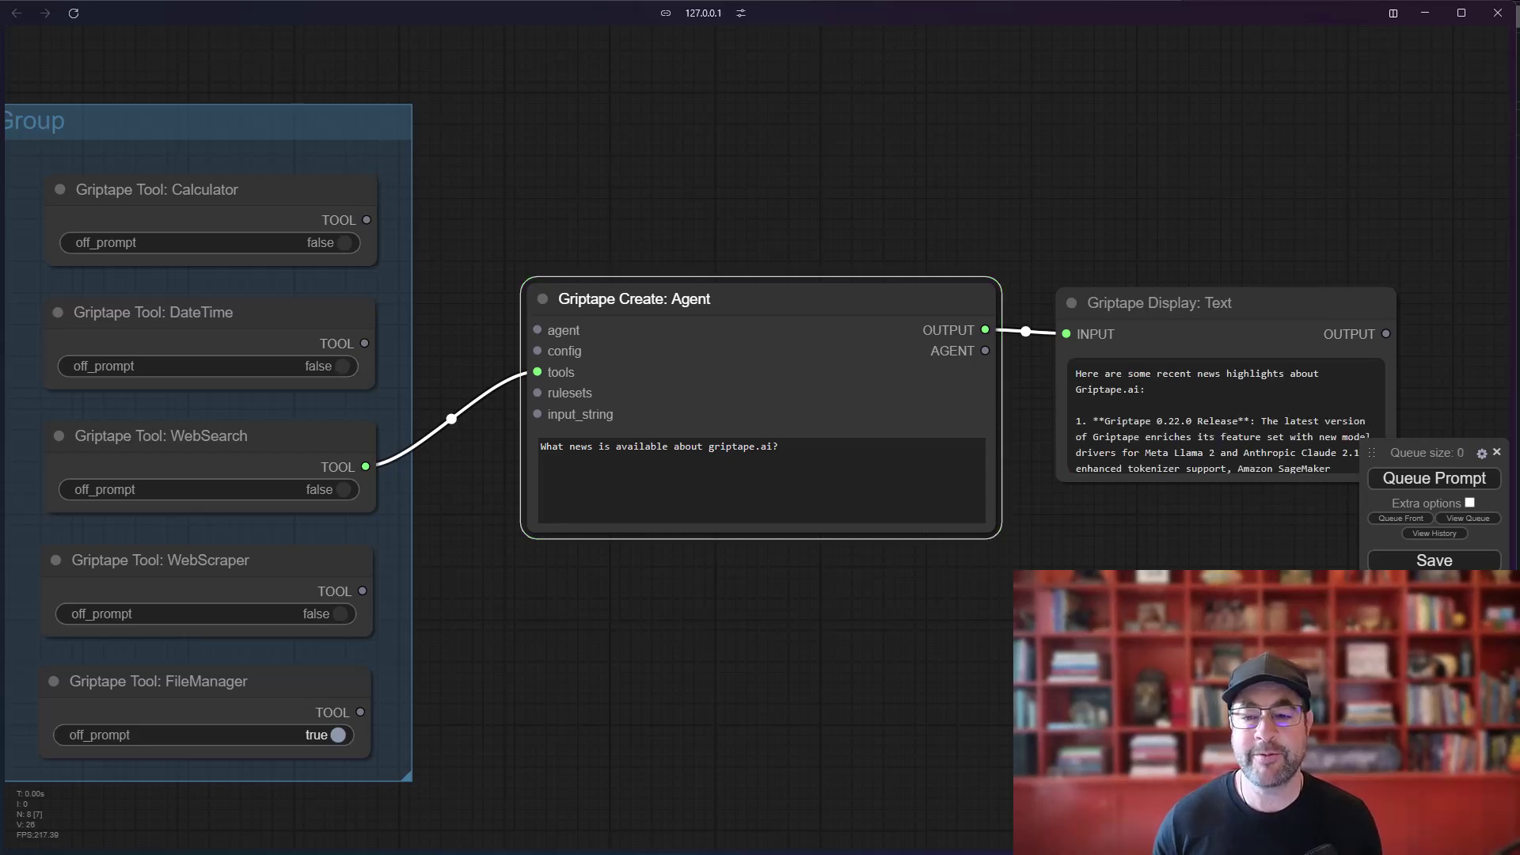
Enlarge the Display Text node to read the five Griptape news highlights.
left_click_drag(1097, 586, 771, 503)
left_click_drag(1065, 396, 1191, 823)
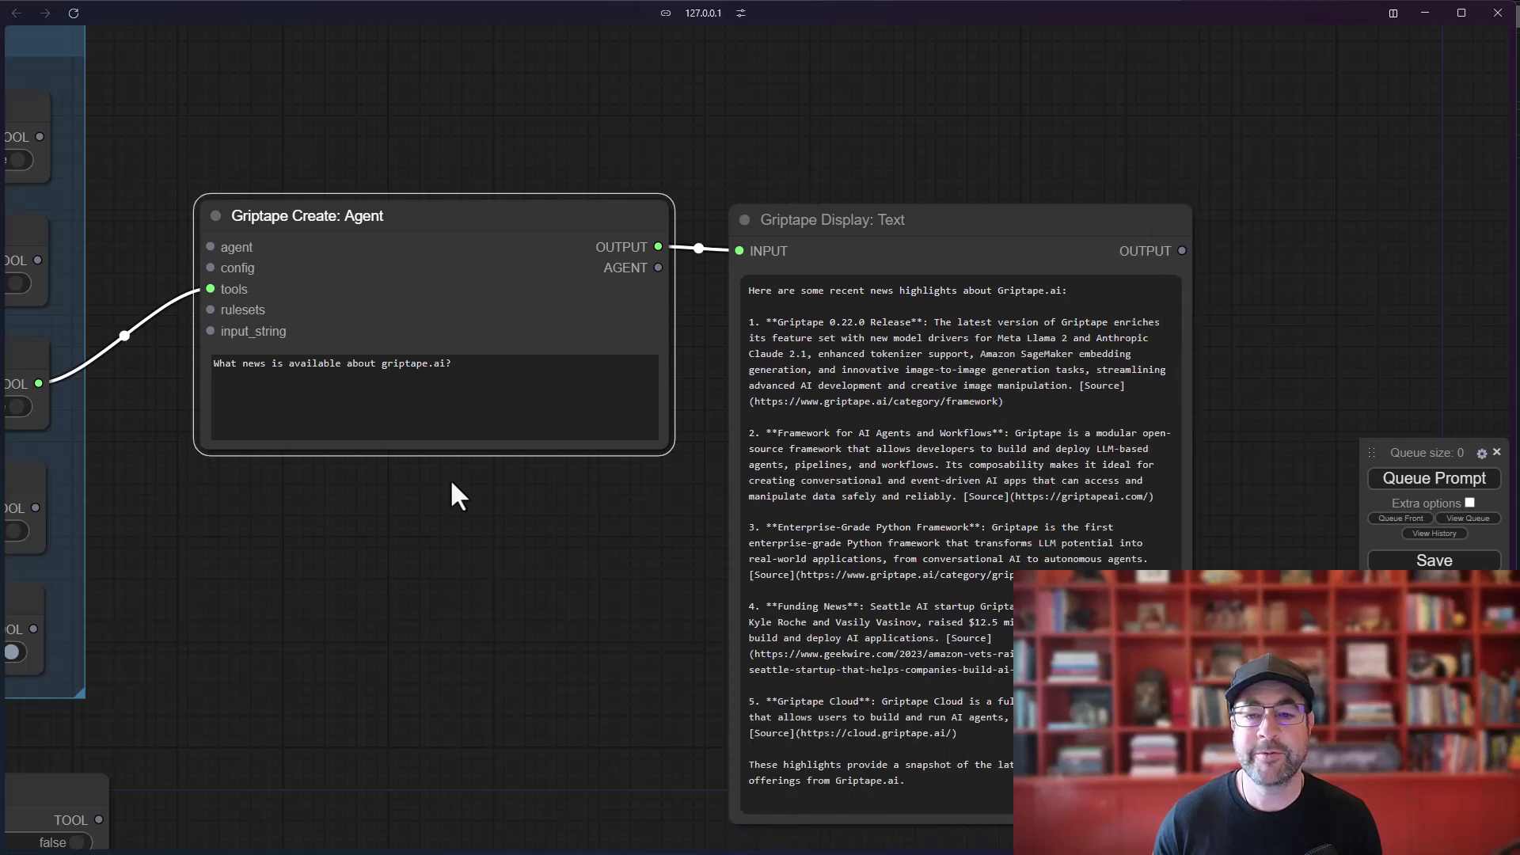
left_click_drag(442, 487, 189, 433)
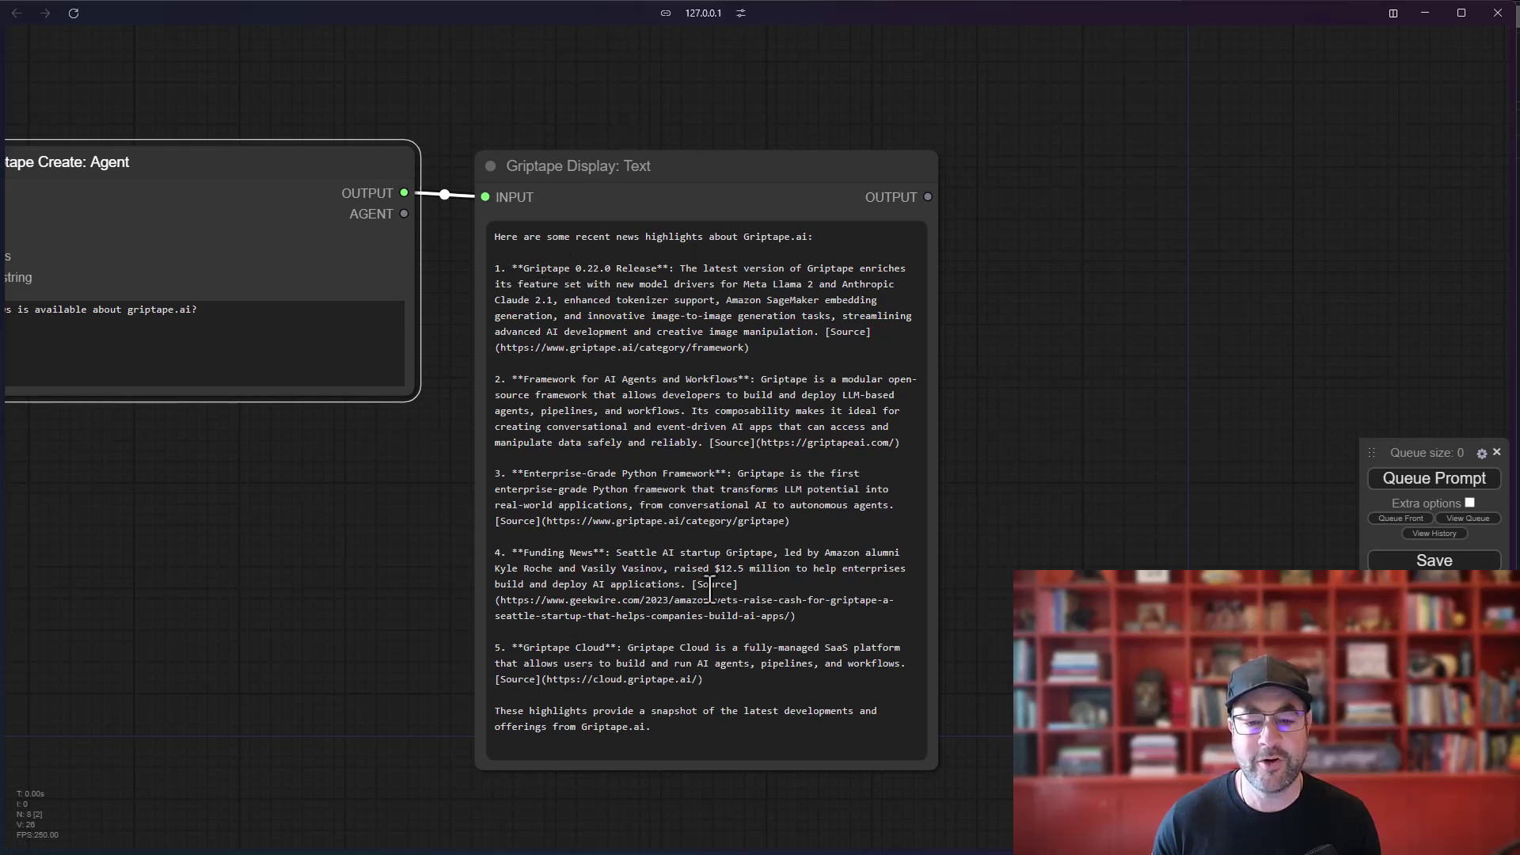
left_click_drag(453, 548, 572, 546)
scroll(572, 538, "left", 5)
scroll(679, 526, "up", 2)
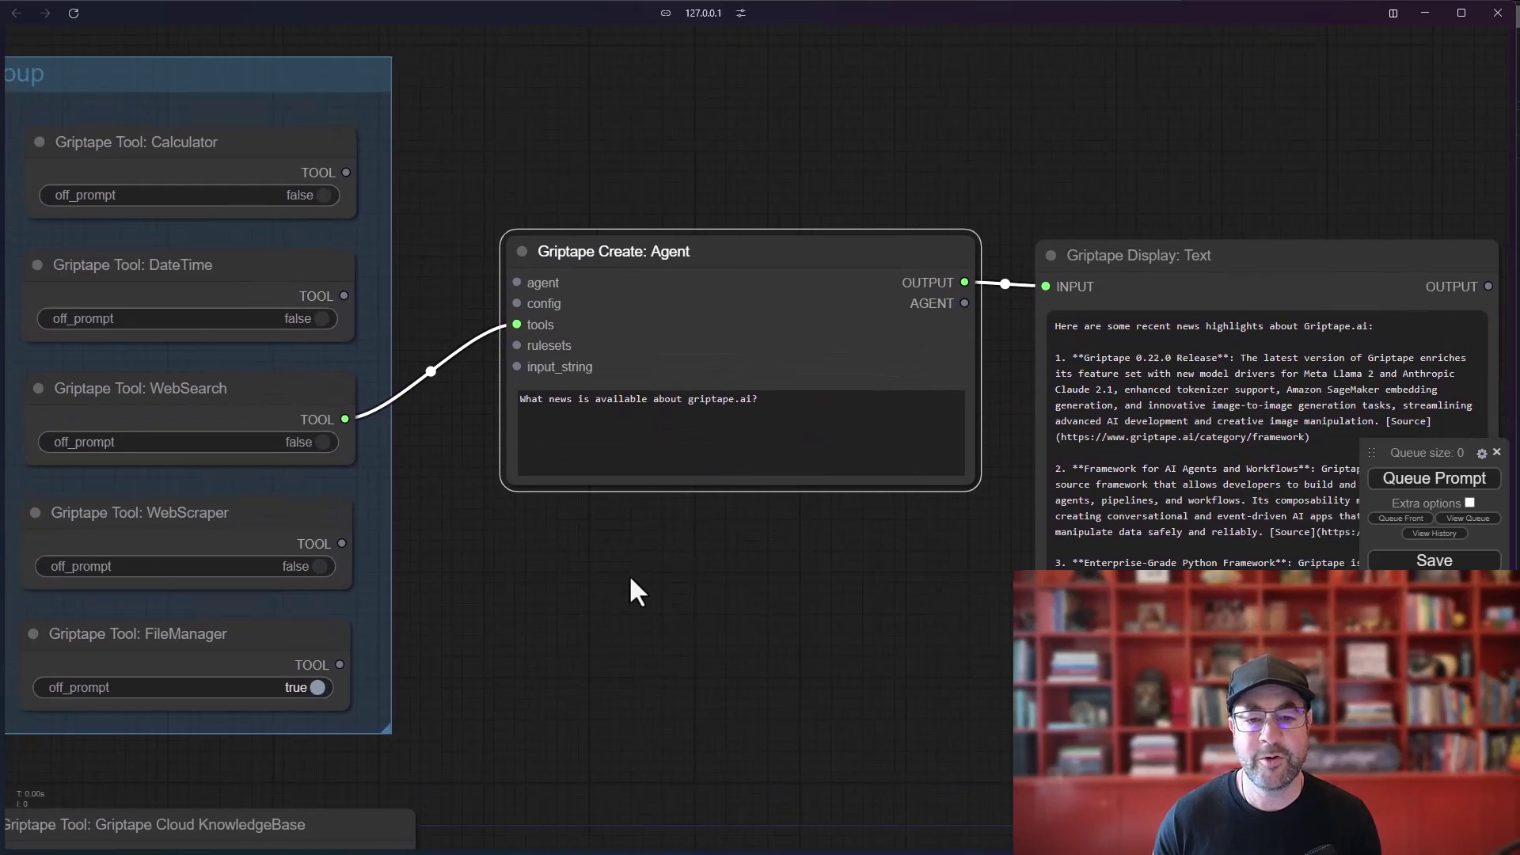
scroll(630, 579, "right", 1)
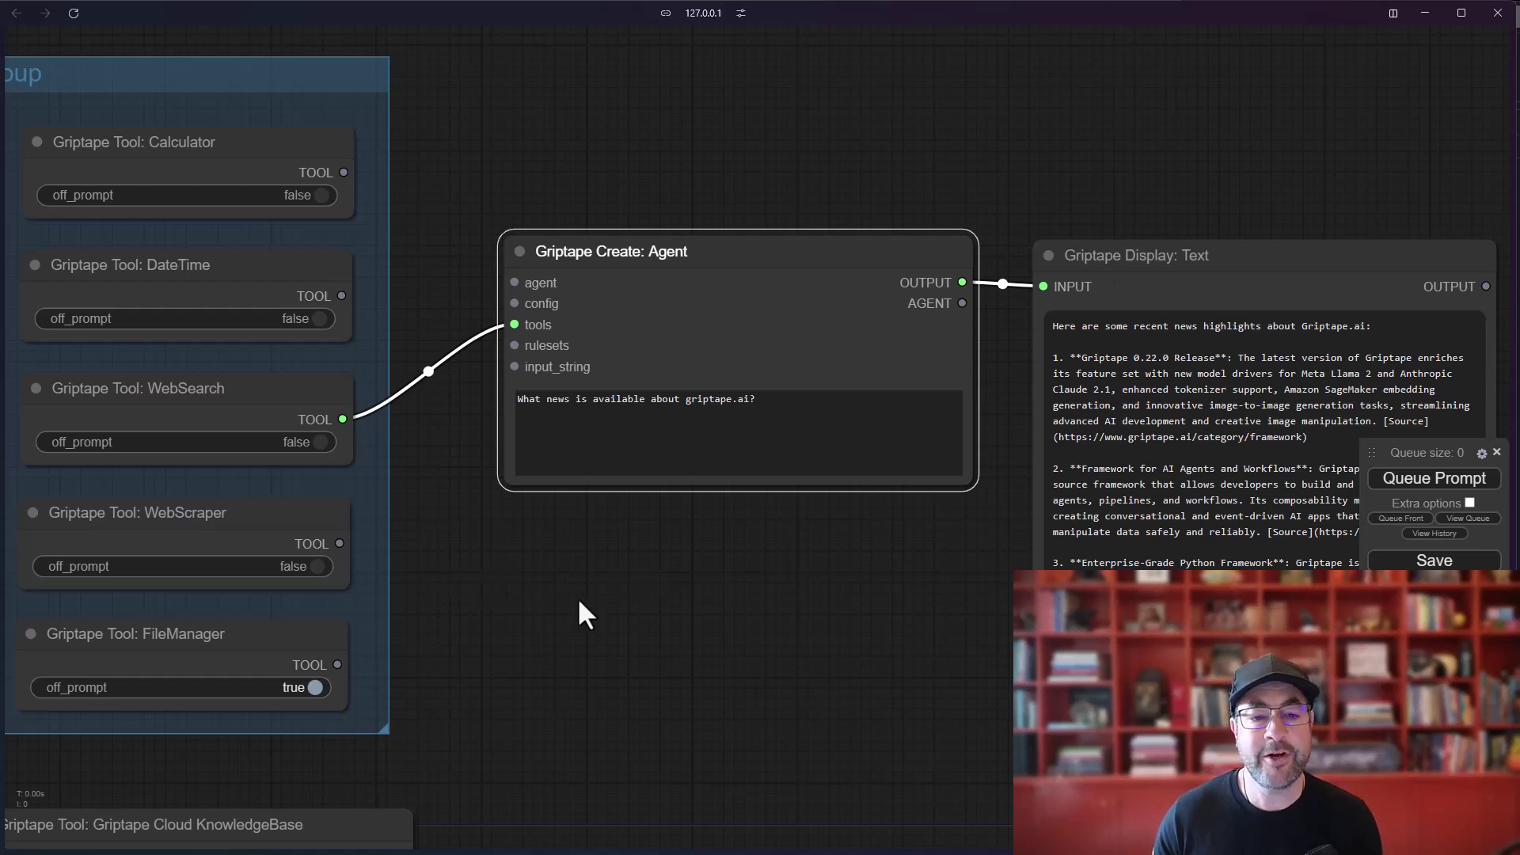
Try linking WebScraper and WebSearch to the Agent, leaving WebSearch on its tools input.
left_click(228, 515)
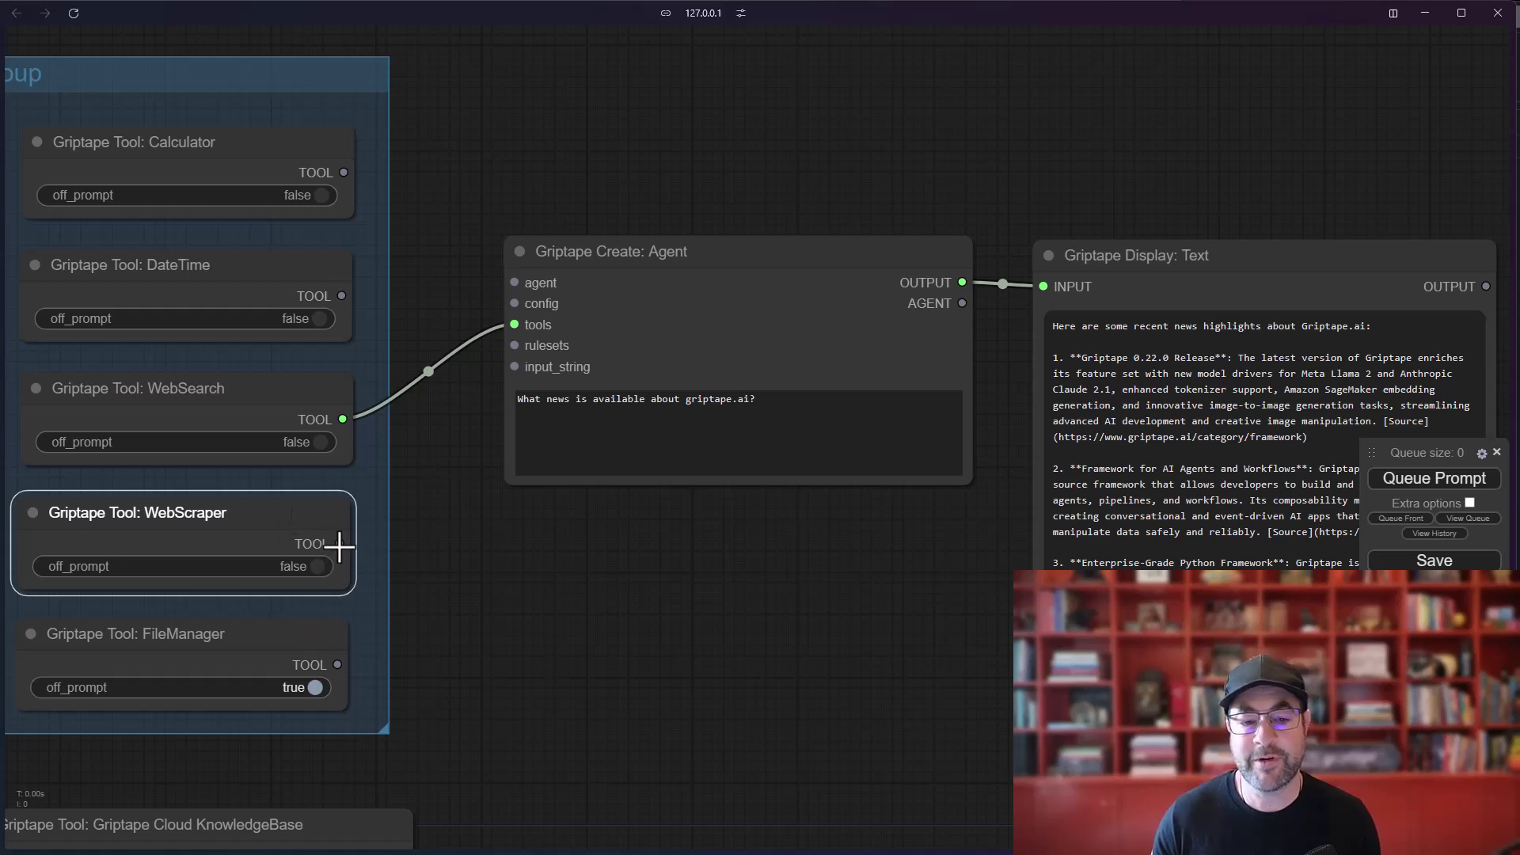
scroll(340, 545, "up", 1)
left_click_drag(295, 581, 459, 382)
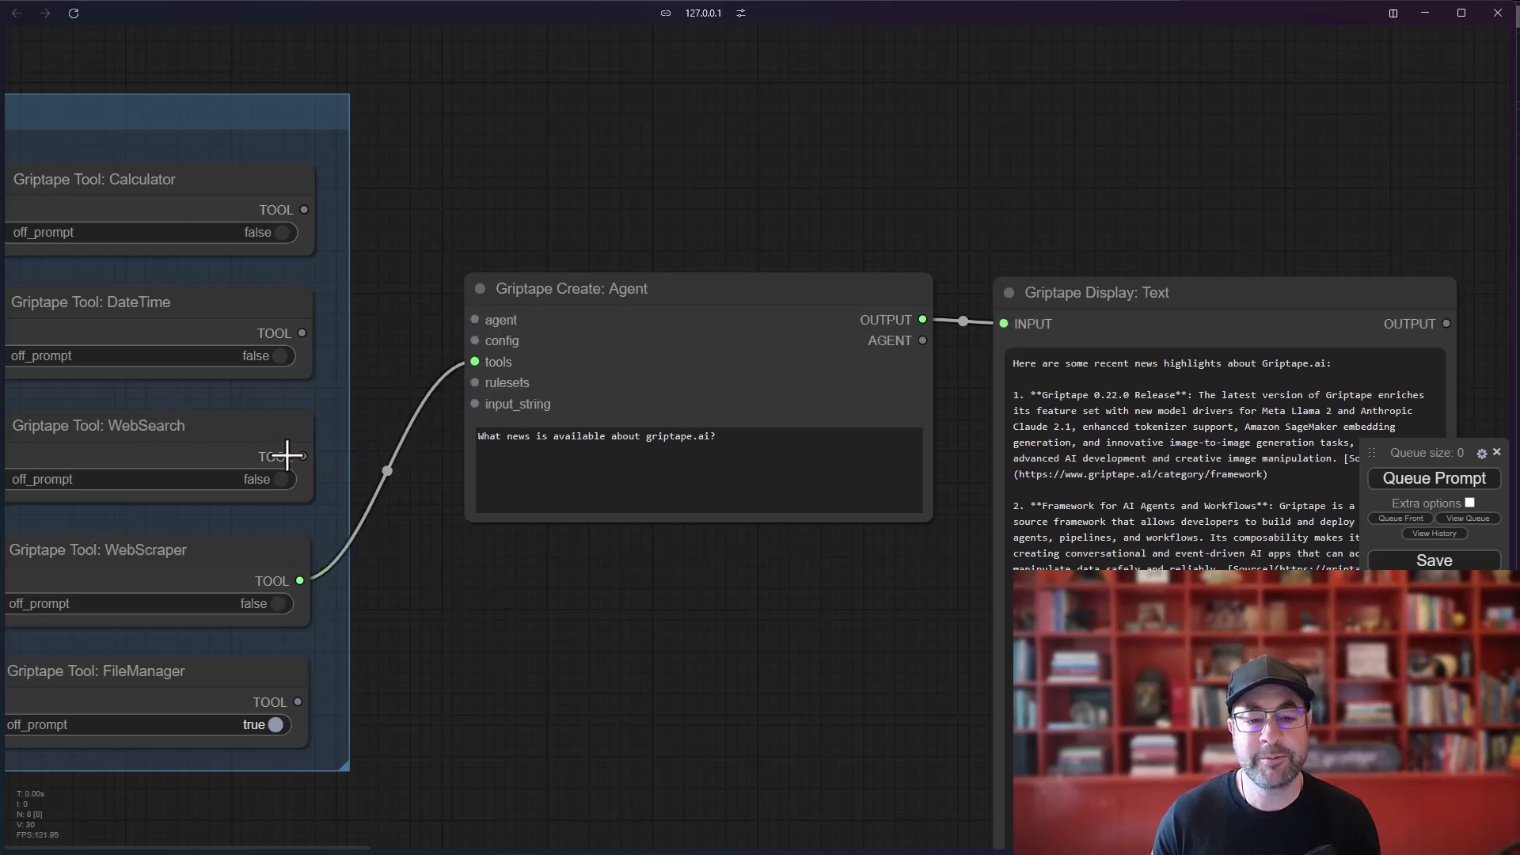
left_click_drag(291, 456, 475, 361)
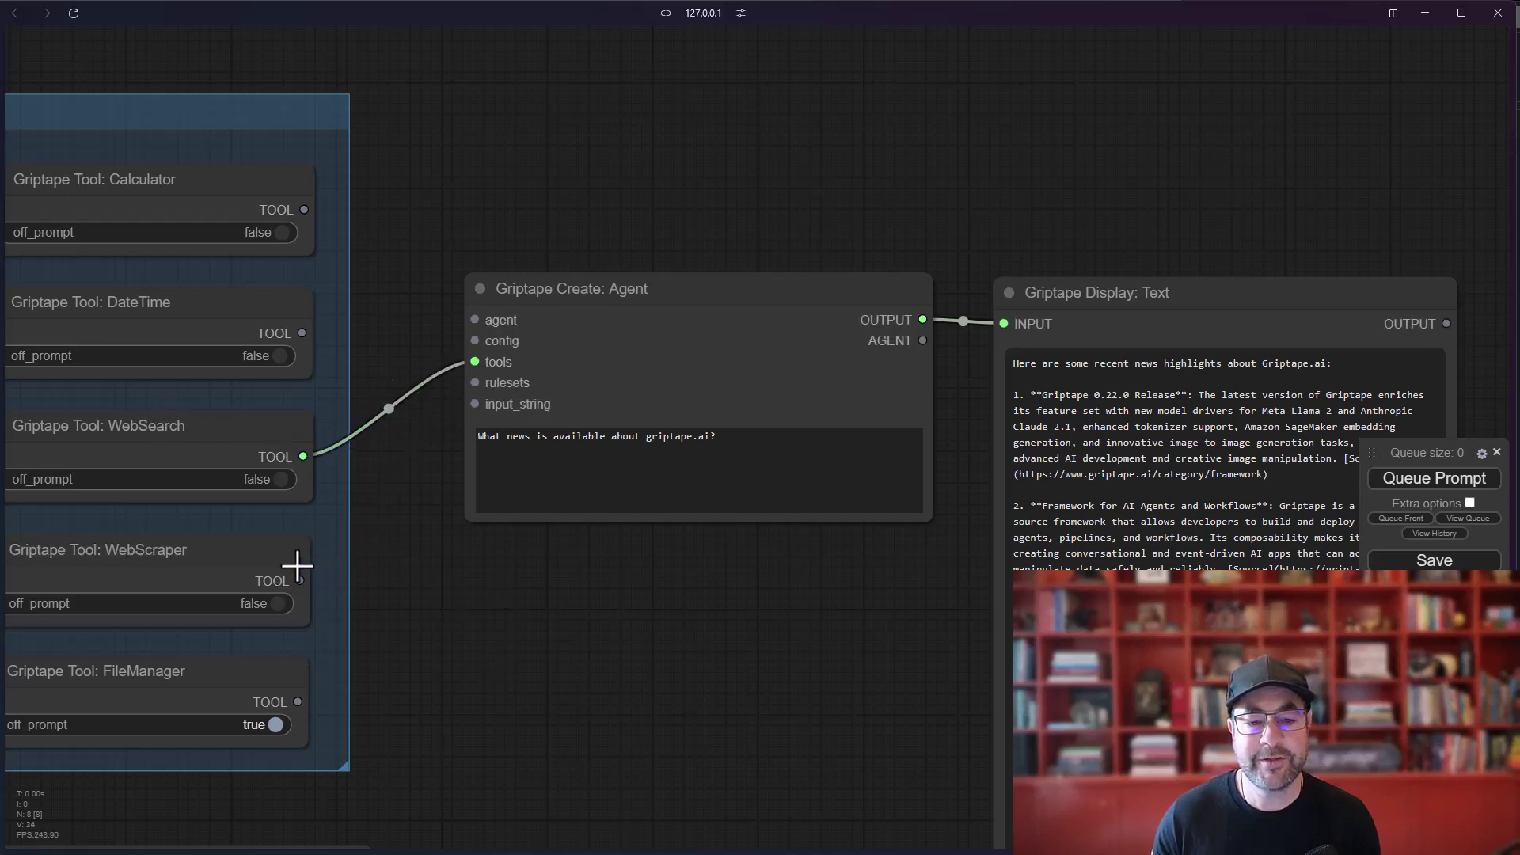
left_click_drag(289, 571, 475, 361)
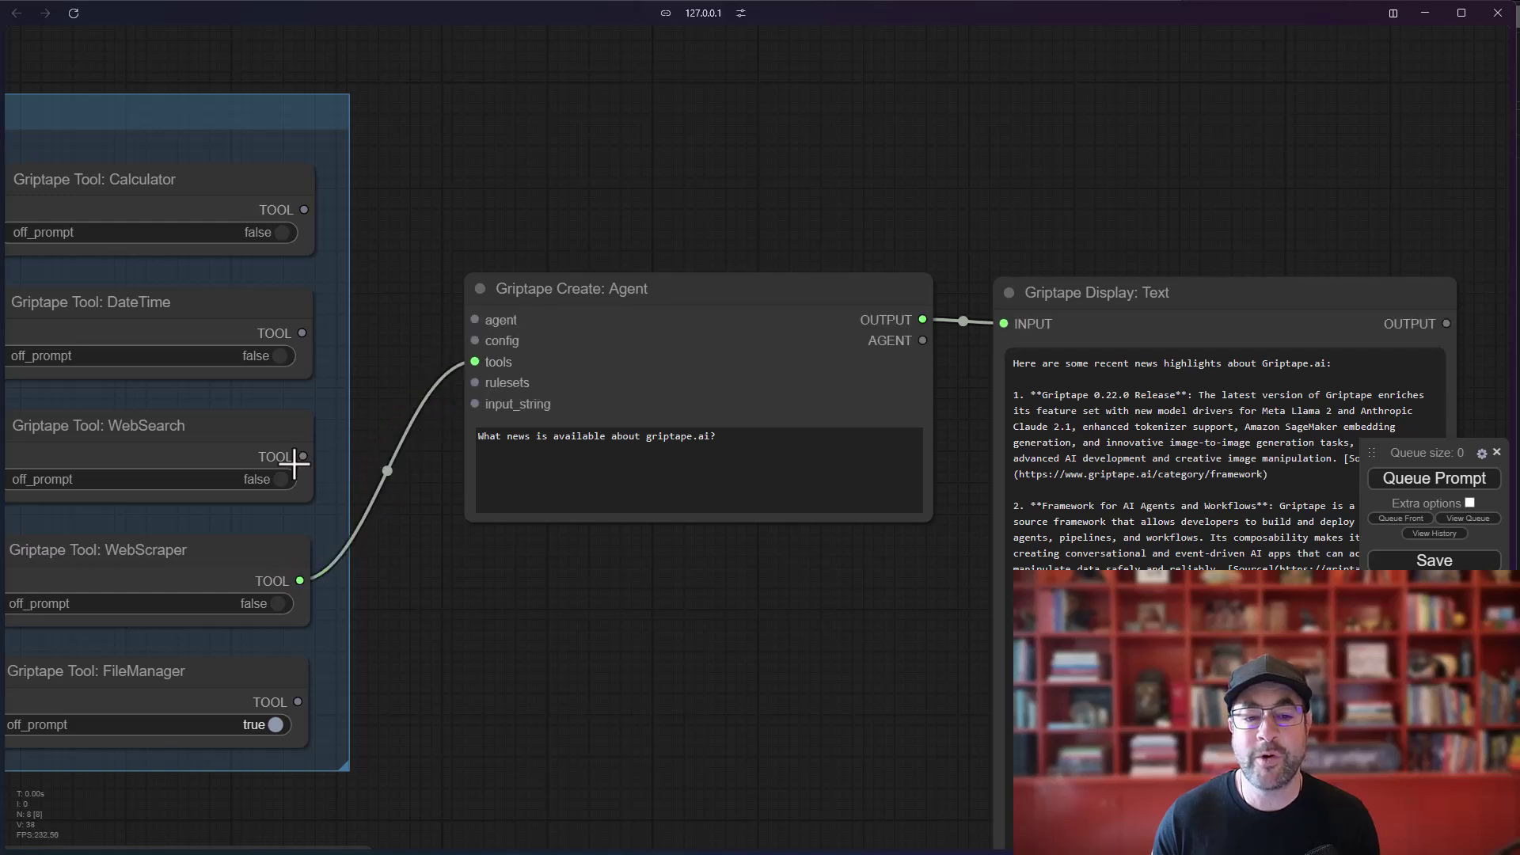
left_click_drag(295, 460, 475, 361)
scroll(451, 613, "down", 1)
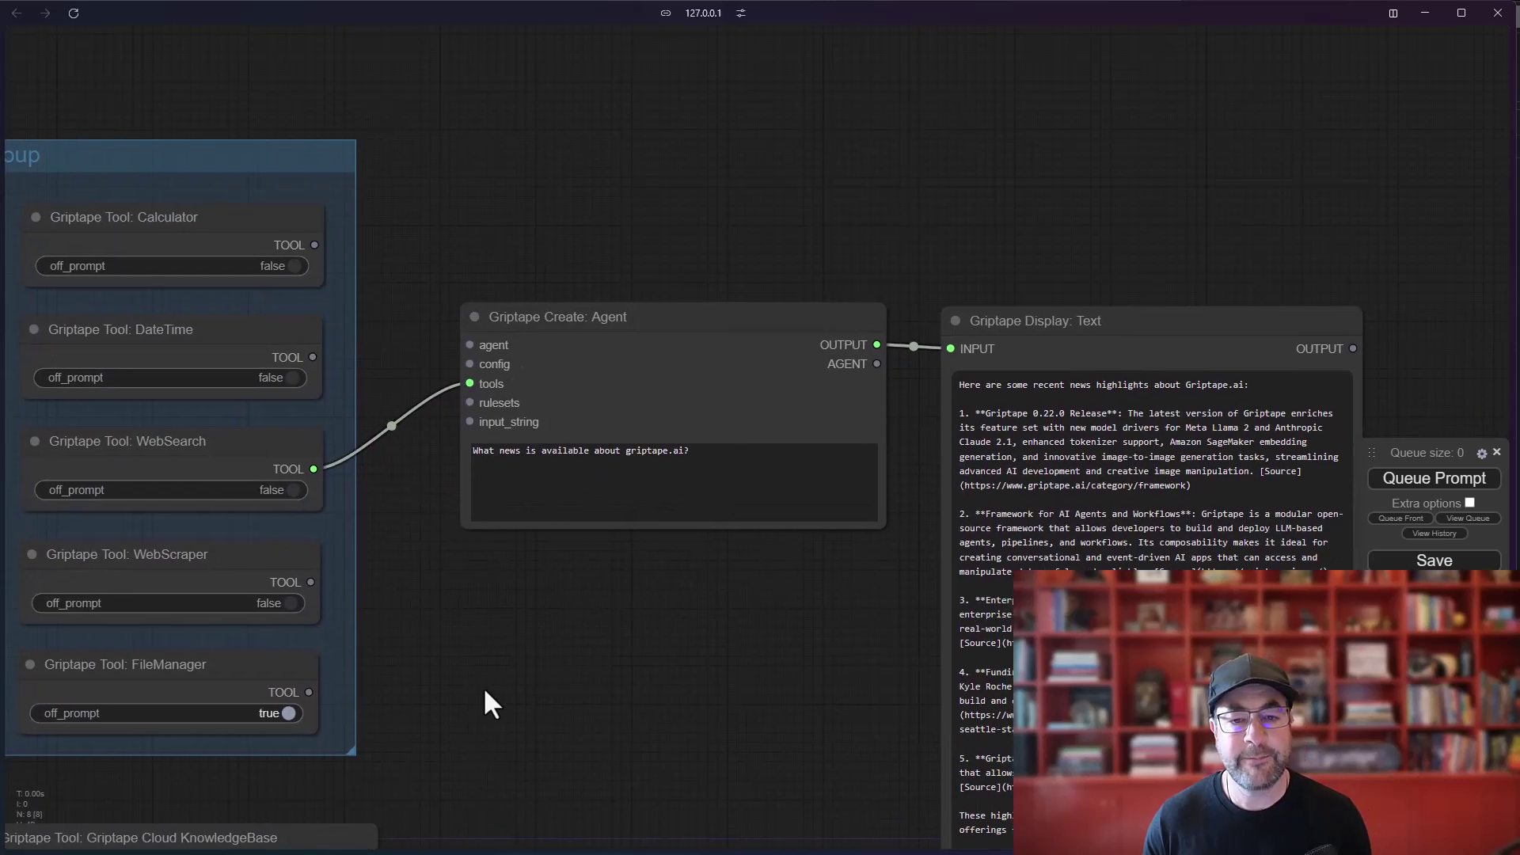
left_click_drag(469, 179, 496, 249)
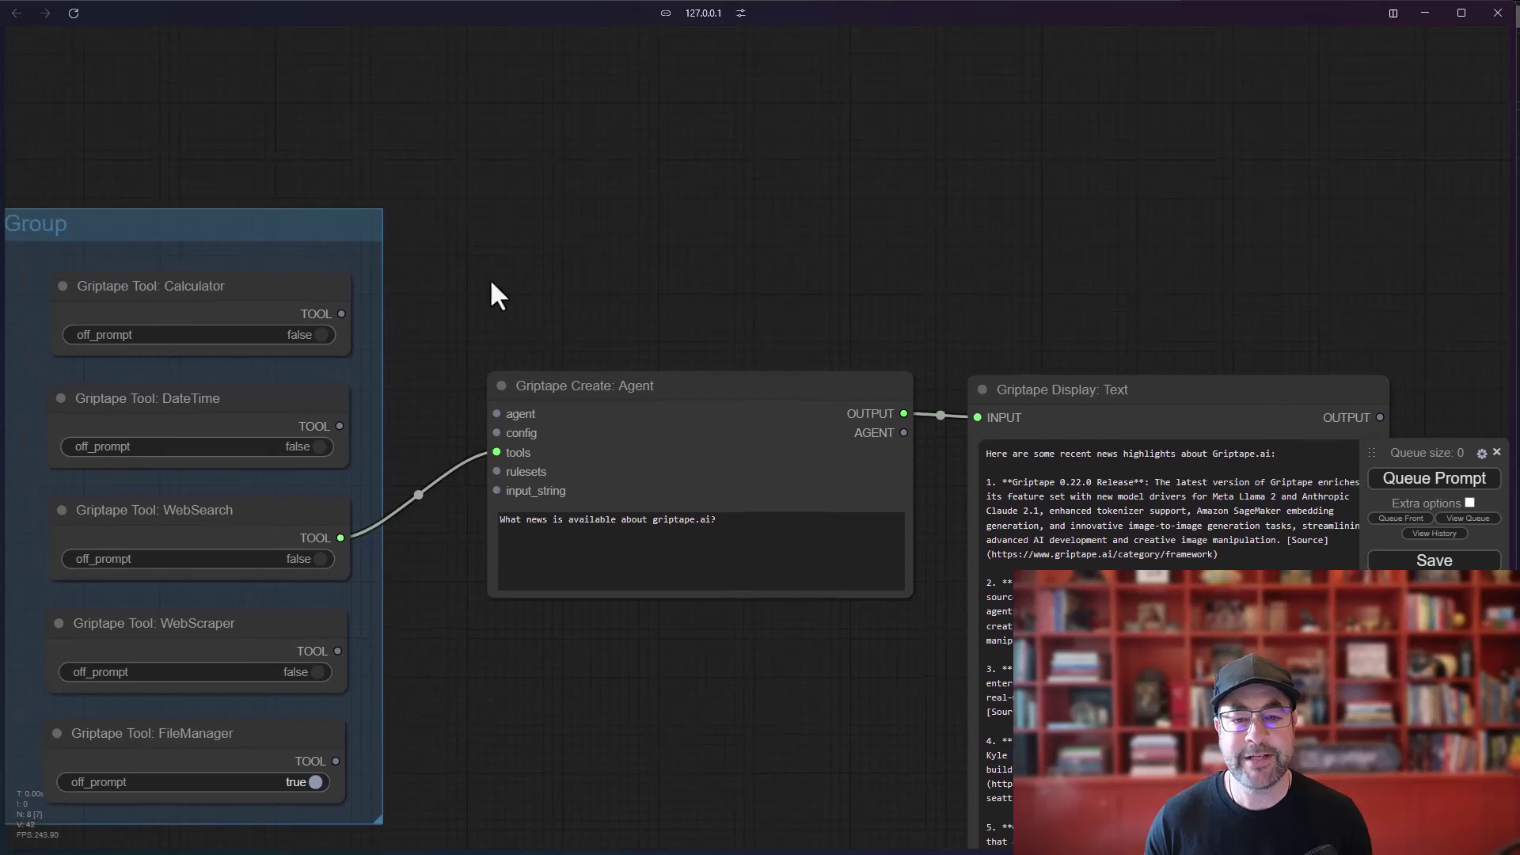
Add a Griptape Combine: Tool List node and wire WebSearch into its tool_1 input.
right_click(467, 163)
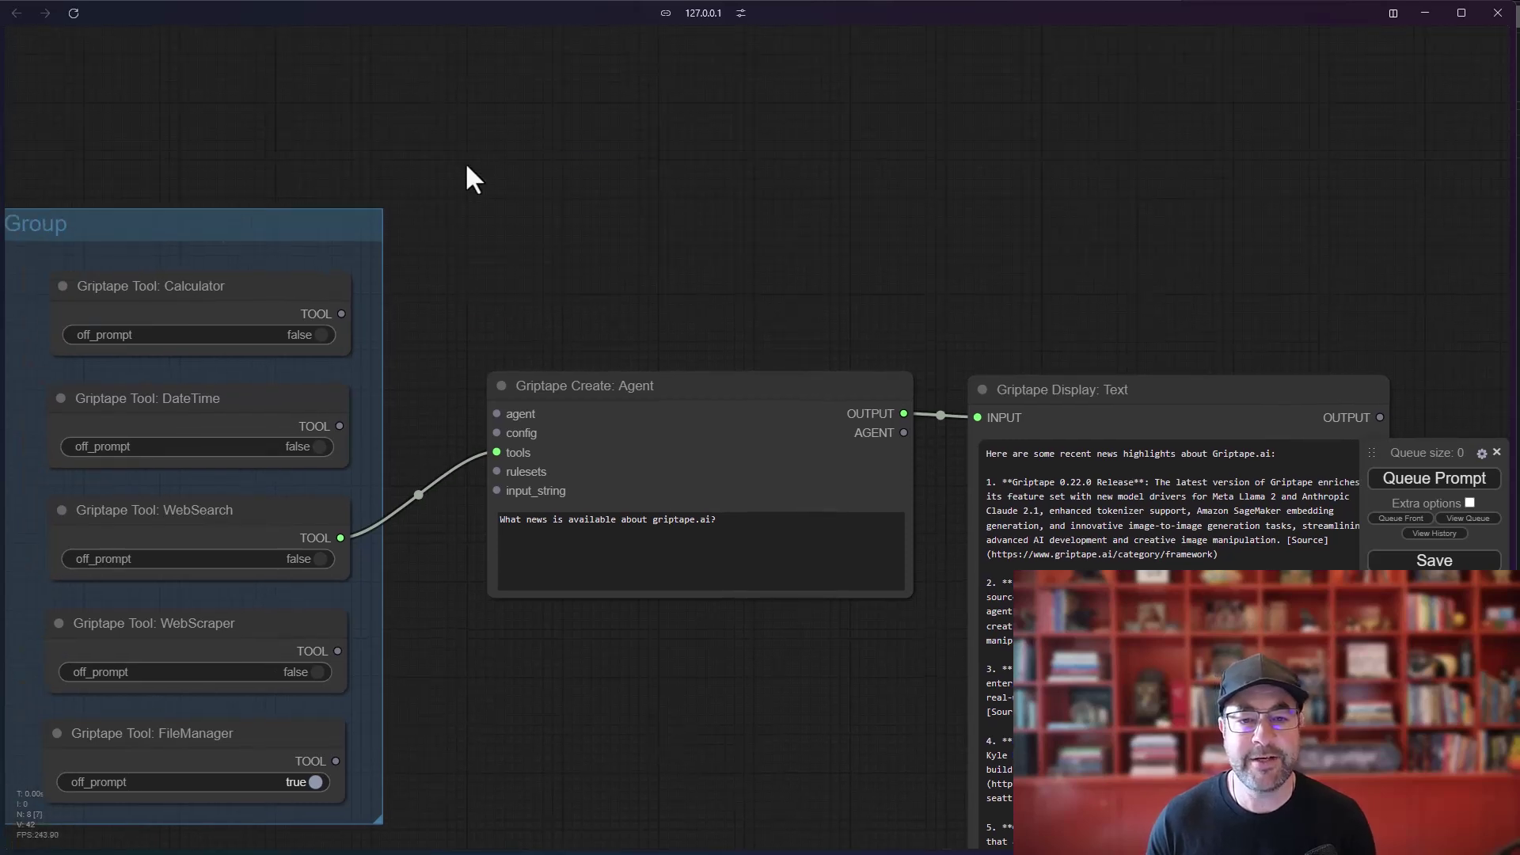
right_click(456, 171)
left_click(463, 173)
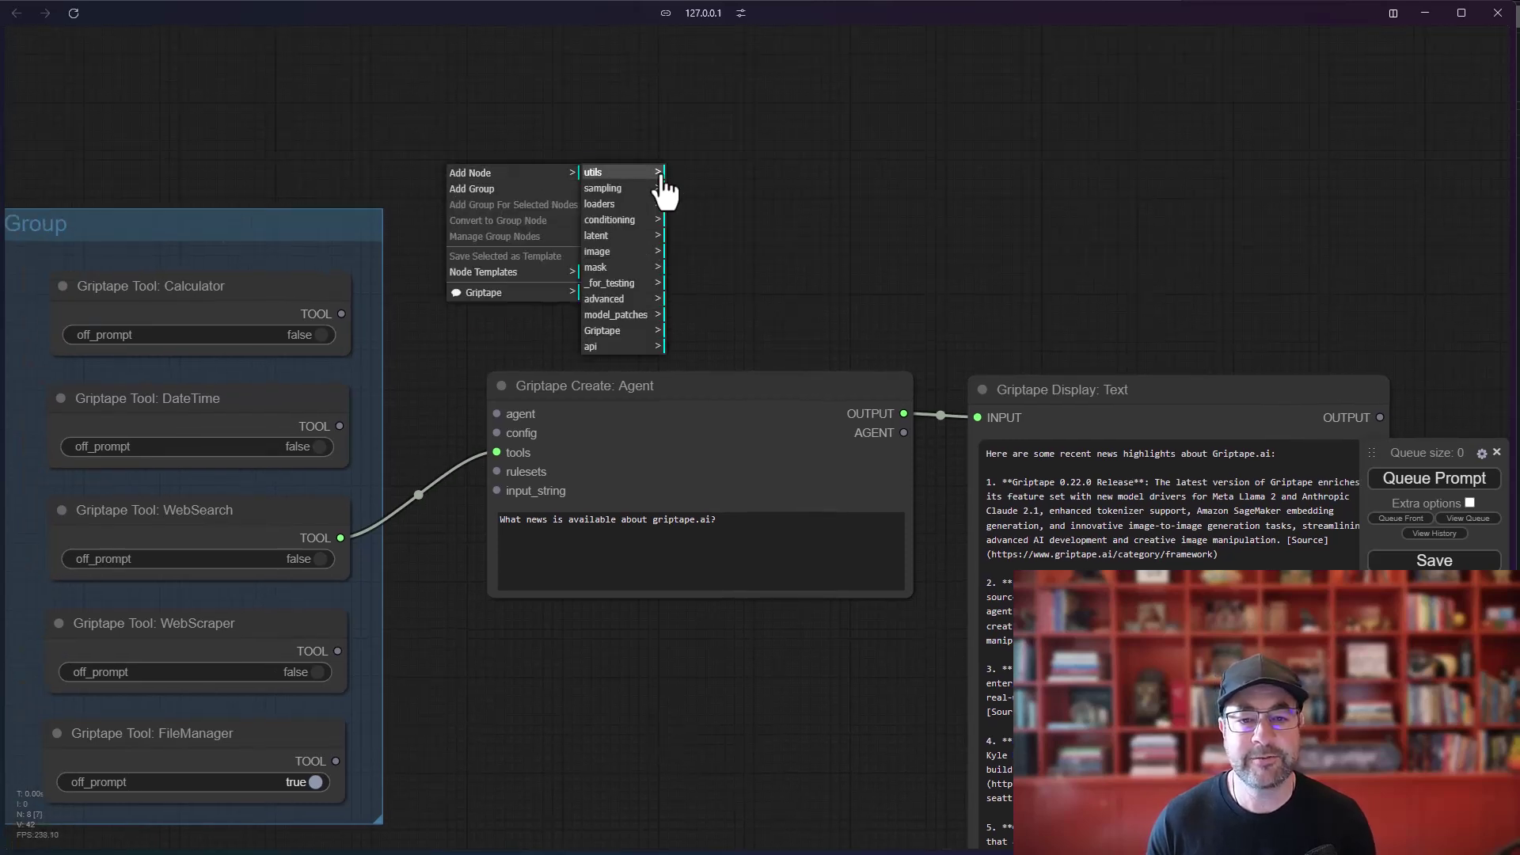
left_click(634, 331)
left_click(717, 251)
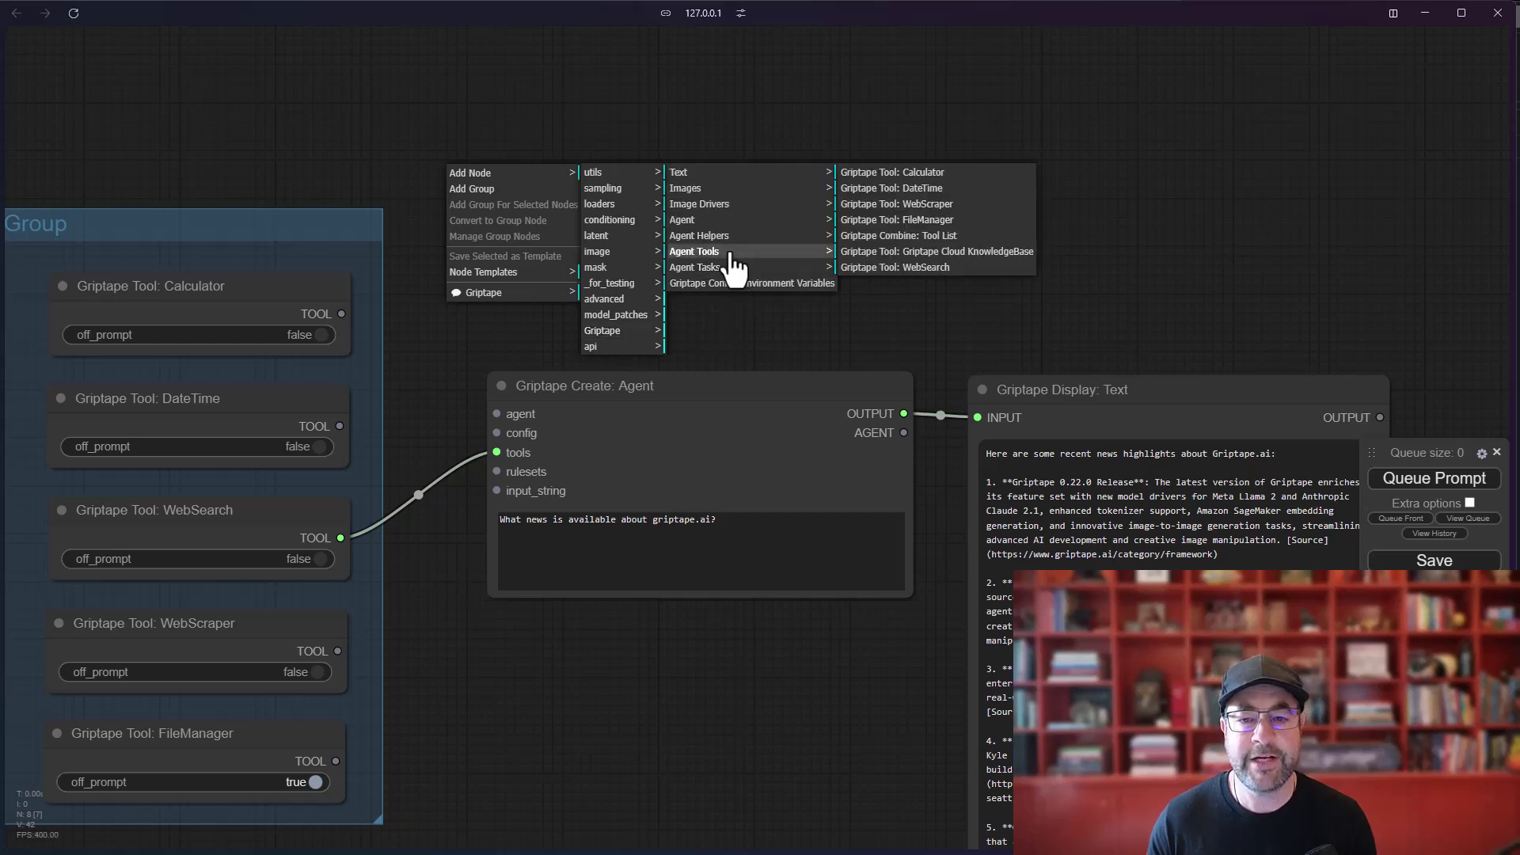
left_click(935, 238)
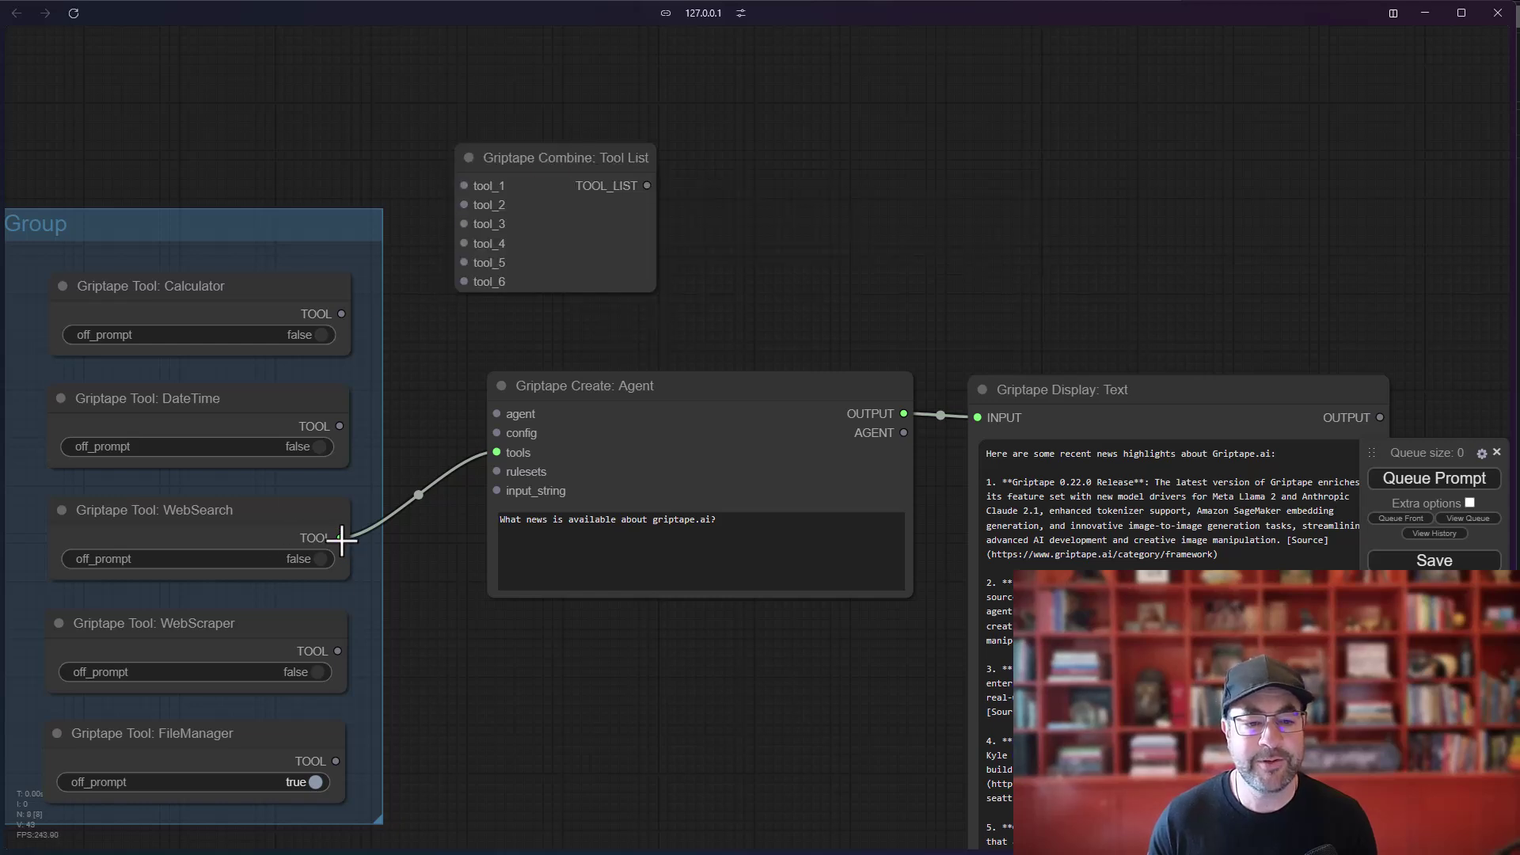
left_click_drag(341, 536, 421, 233)
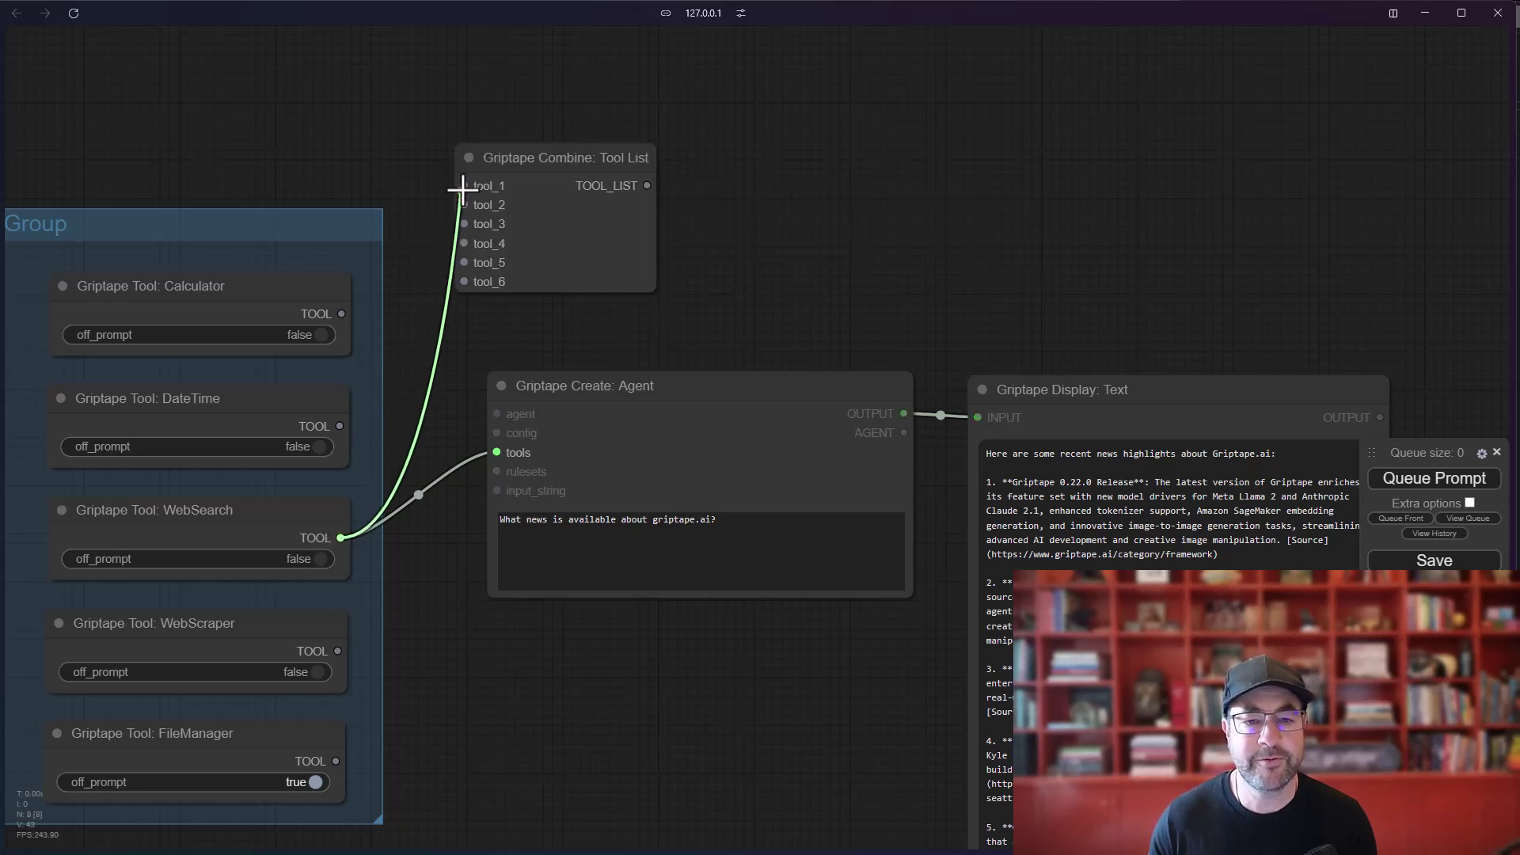
left_click_drag(462, 189, 464, 186)
Wire WebScraper into tool_2 and the Tool List output into the Agent's tools input.
left_click_drag(338, 651, 464, 205)
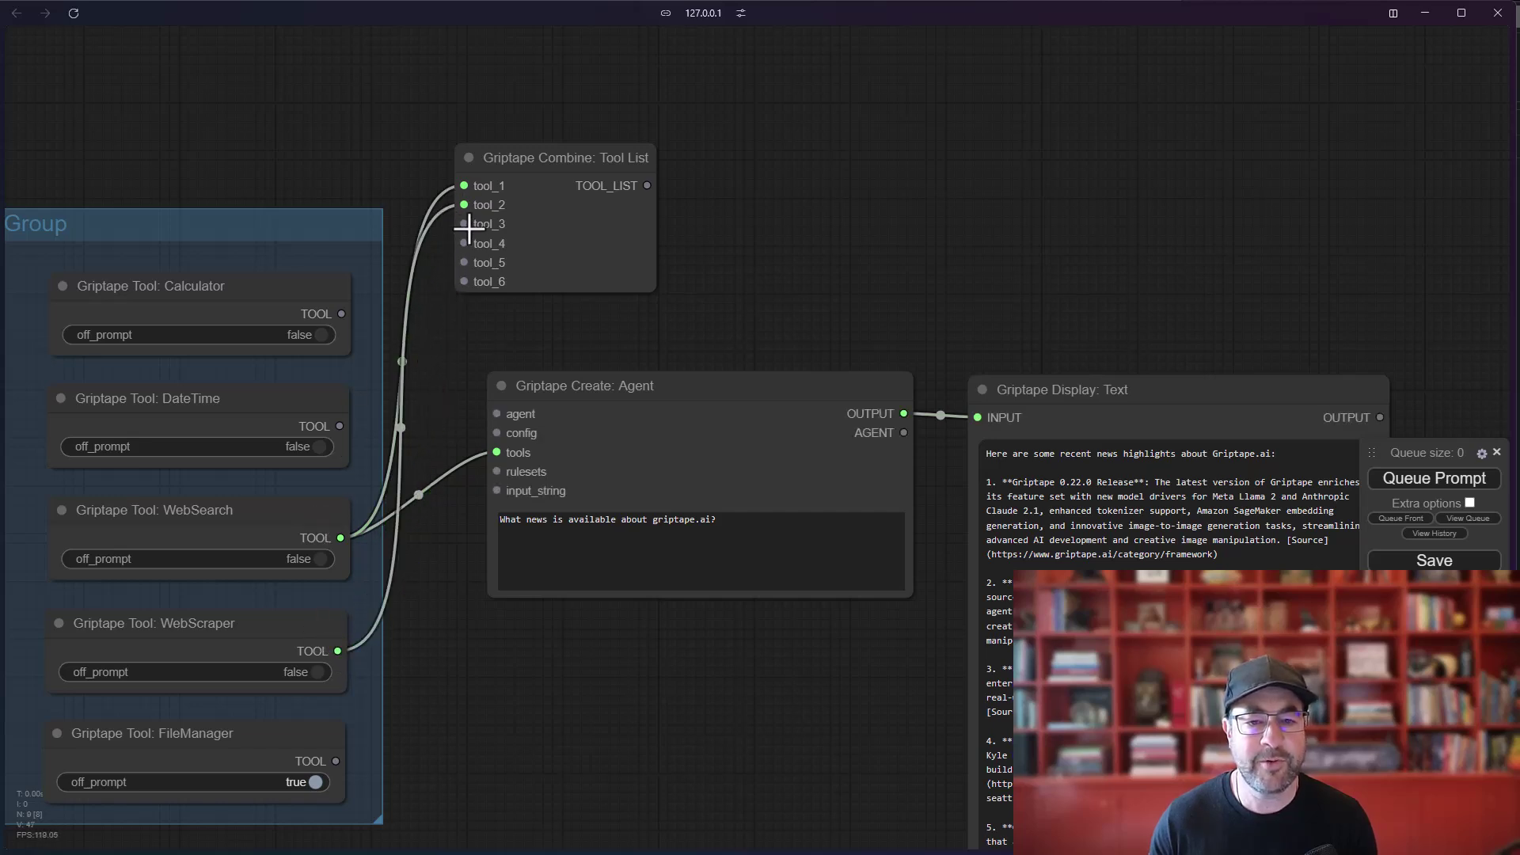
left_click_drag(646, 186, 522, 448)
left_click_drag(644, 380, 824, 363)
left_click_drag(1105, 400, 1340, 314)
Arrange the Agent and Display Text nodes beside the Tool List and select the prompt box.
left_click_drag(822, 384, 819, 487)
double_click(809, 349)
left_click_drag(809, 349, 638, 233)
left_click_drag(1176, 218, 1143, 324)
left_click_drag(505, 477, 692, 396)
left_click(820, 432)
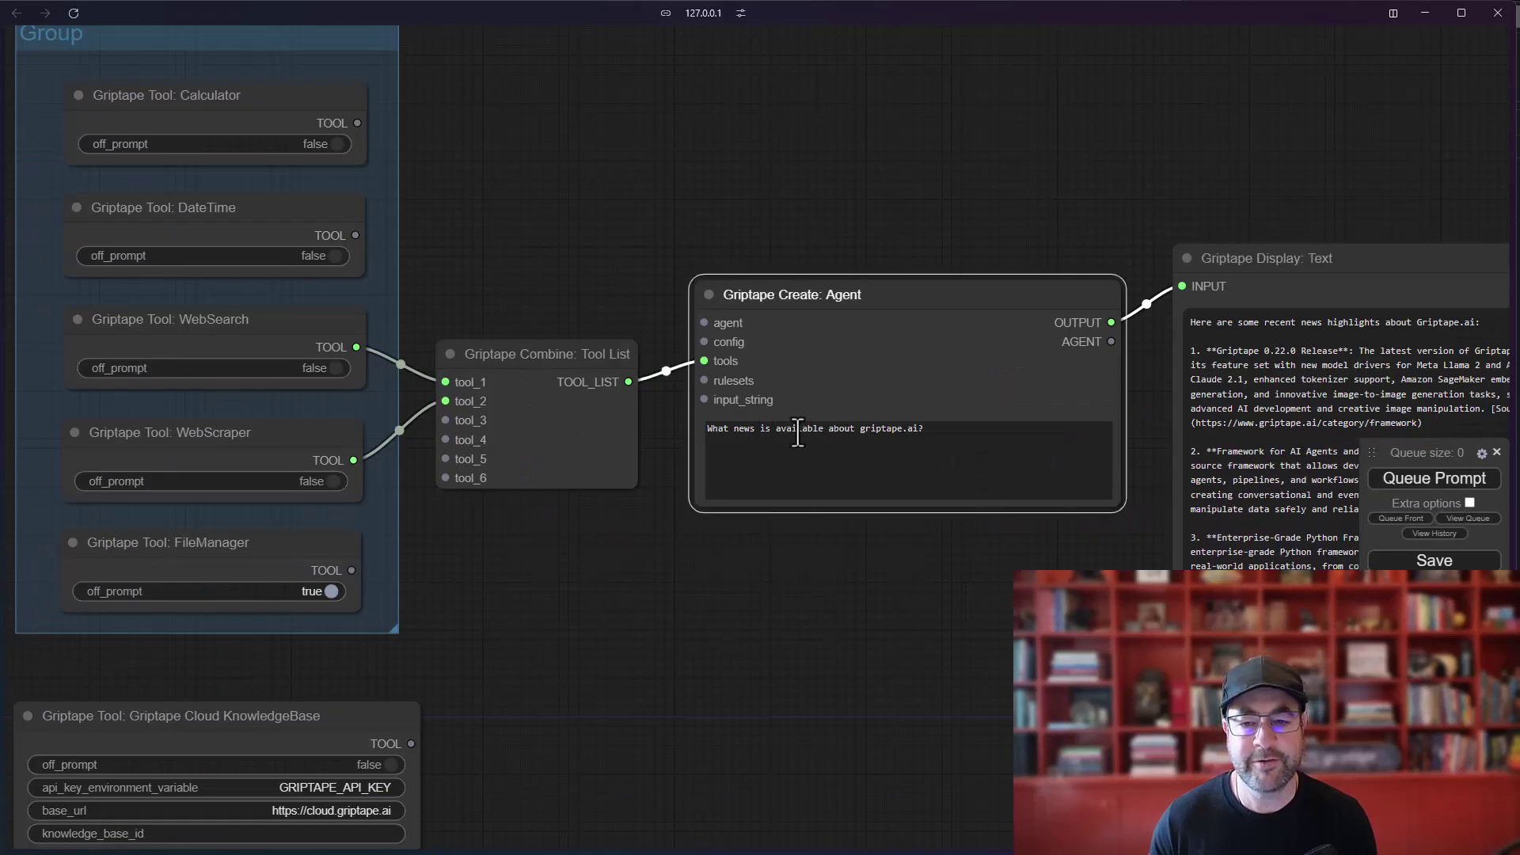
Rewrite the prompt ending 'take the first result and summarize it for me.' and run it.
key("ctrl+a")
type("What")
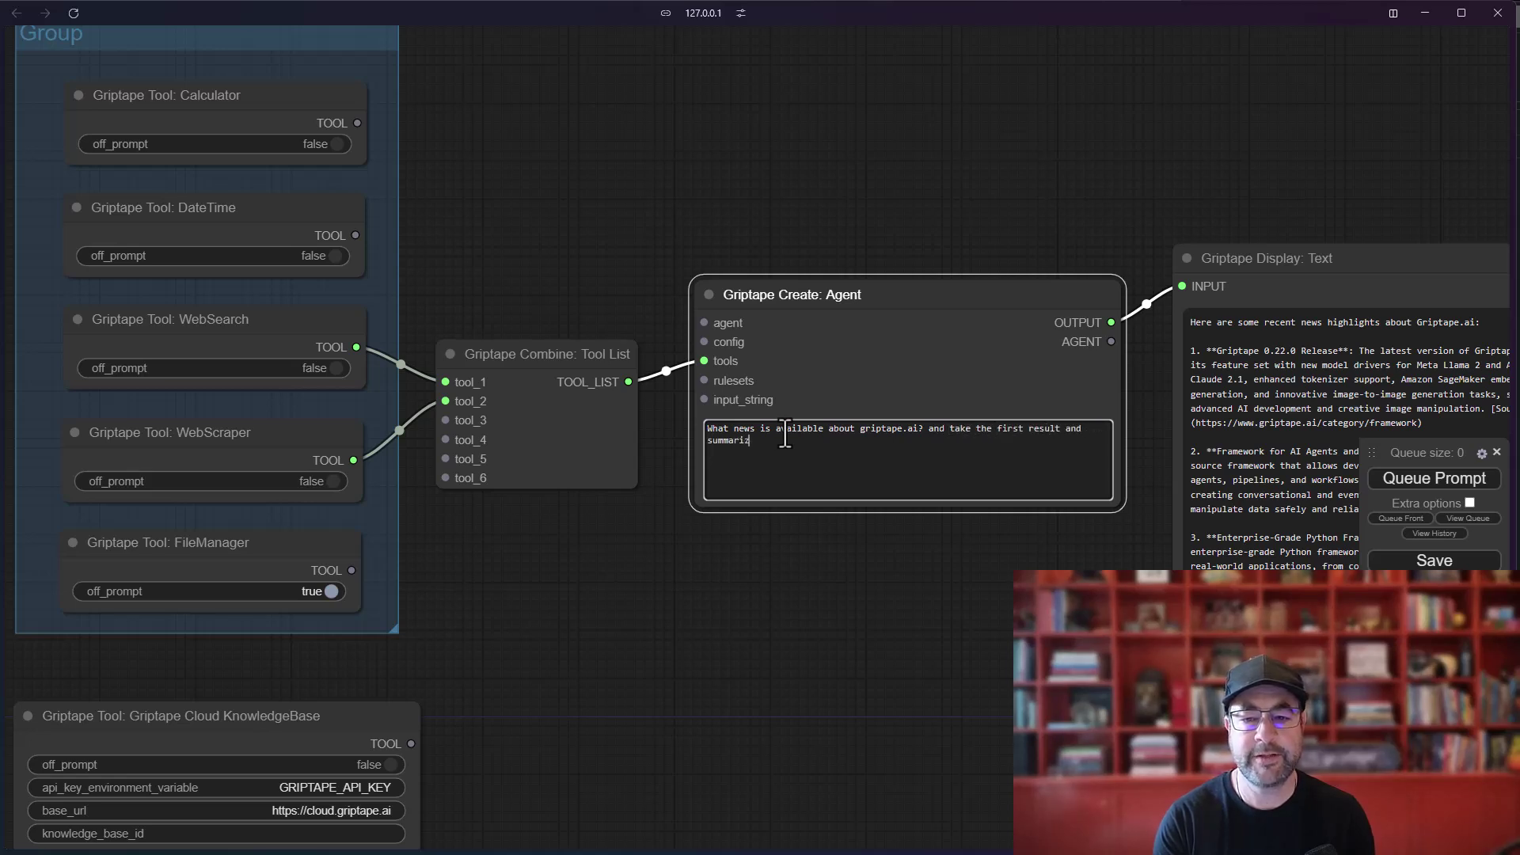
type("e it for me.")
key("ctrl+Return")
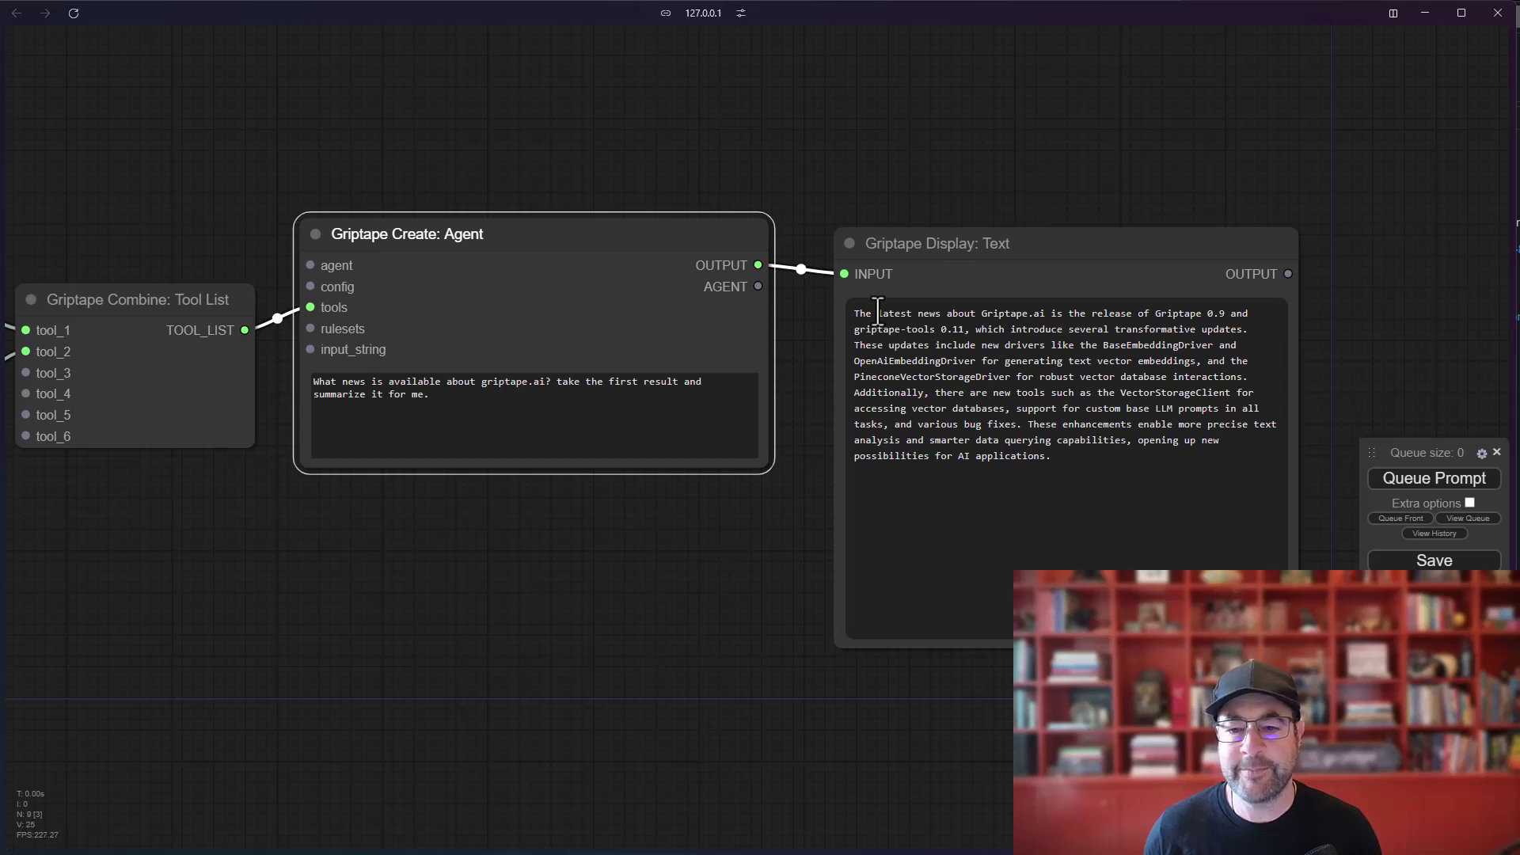
left_click_drag(853, 316, 1037, 499)
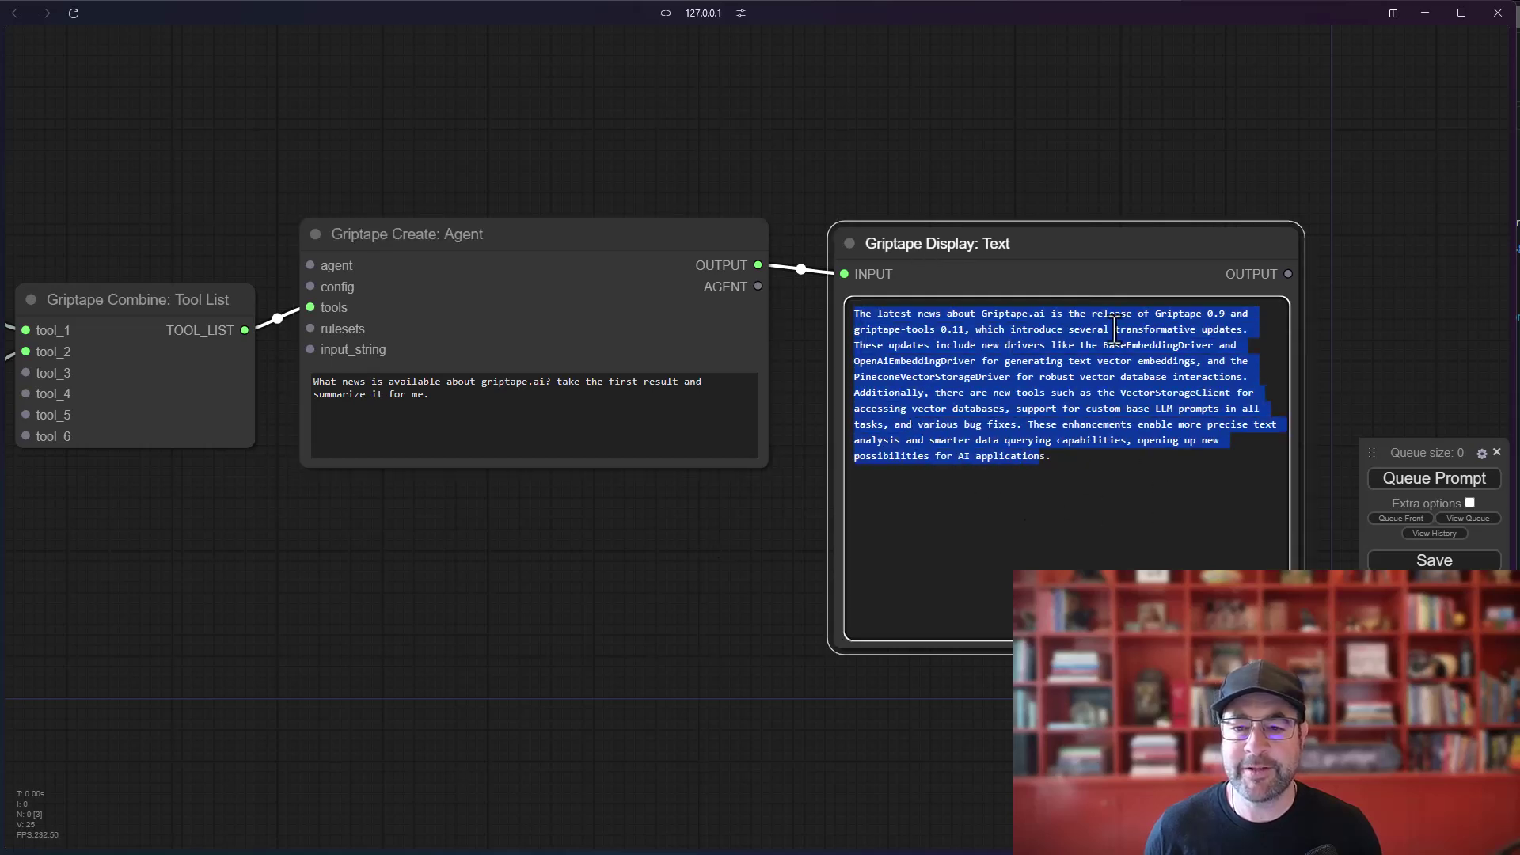
left_click(1055, 325)
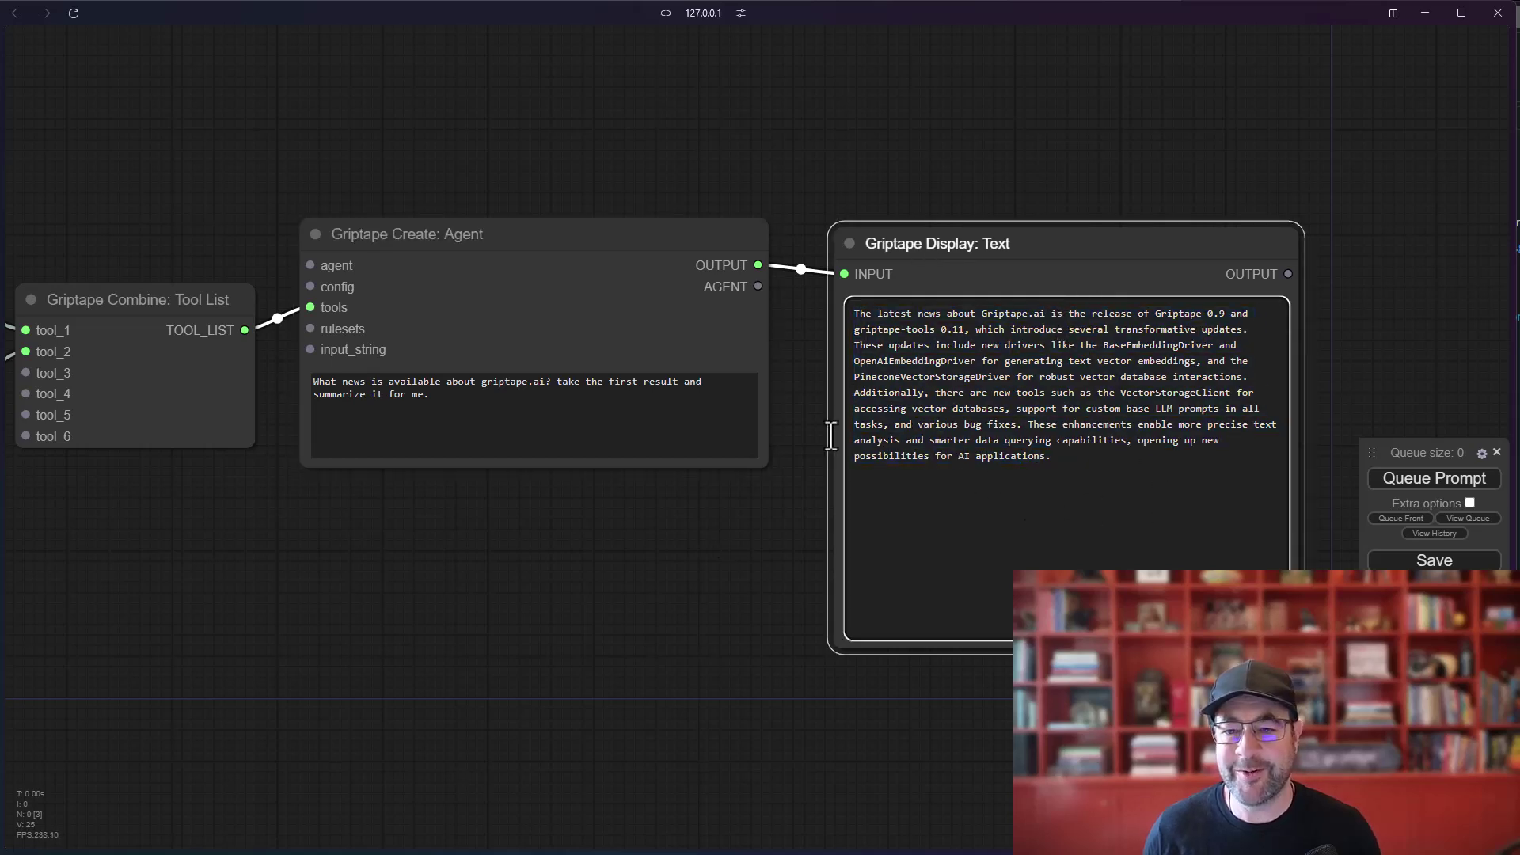
left_click_drag(499, 531, 612, 528)
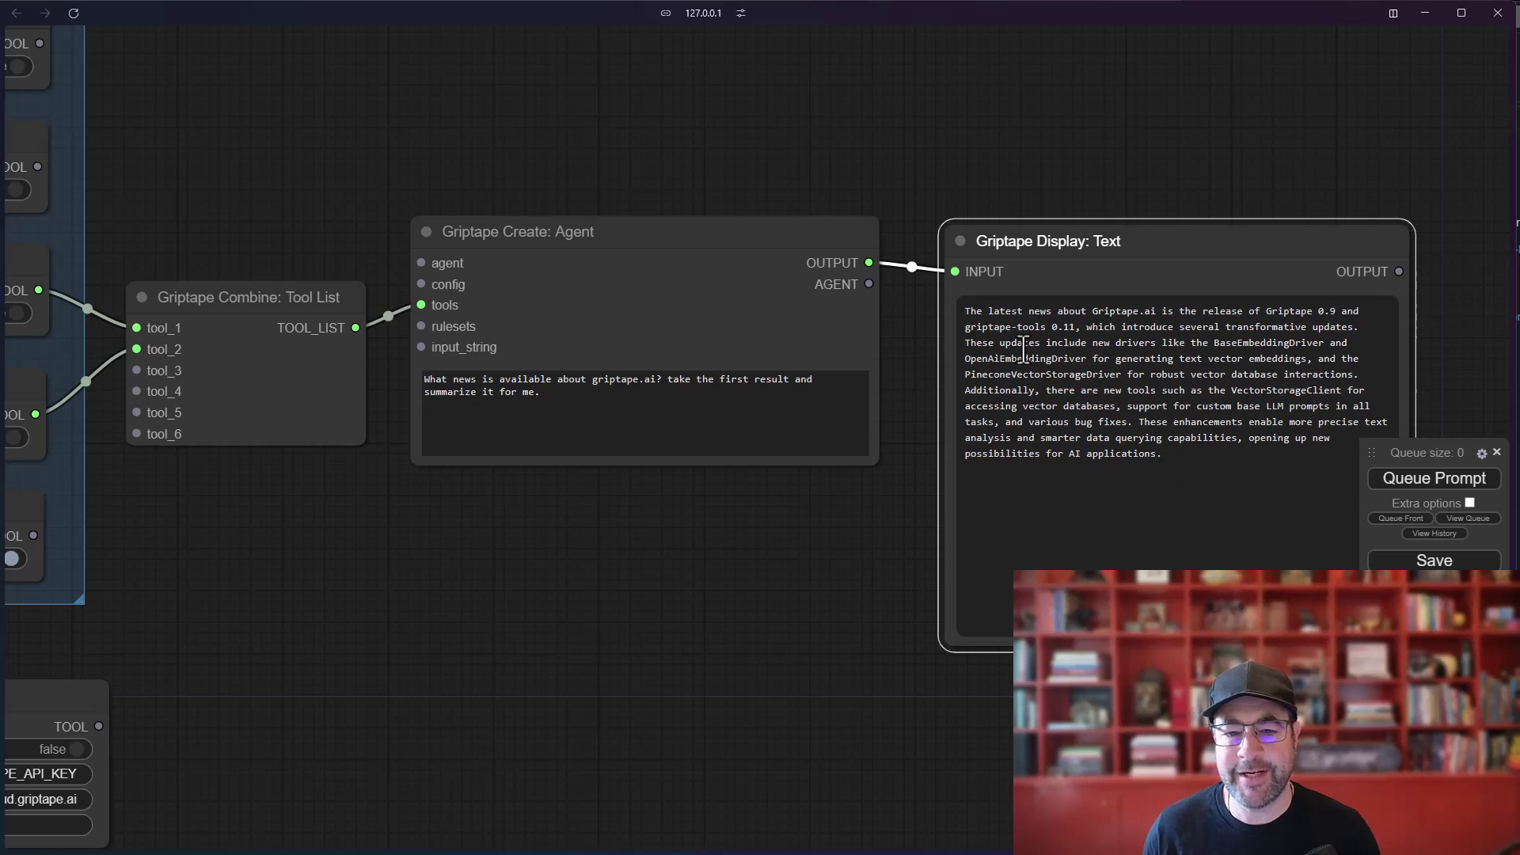
scroll(820, 536, "down", 3)
scroll(743, 658, "left", 5)
scroll(753, 604, "up", 3)
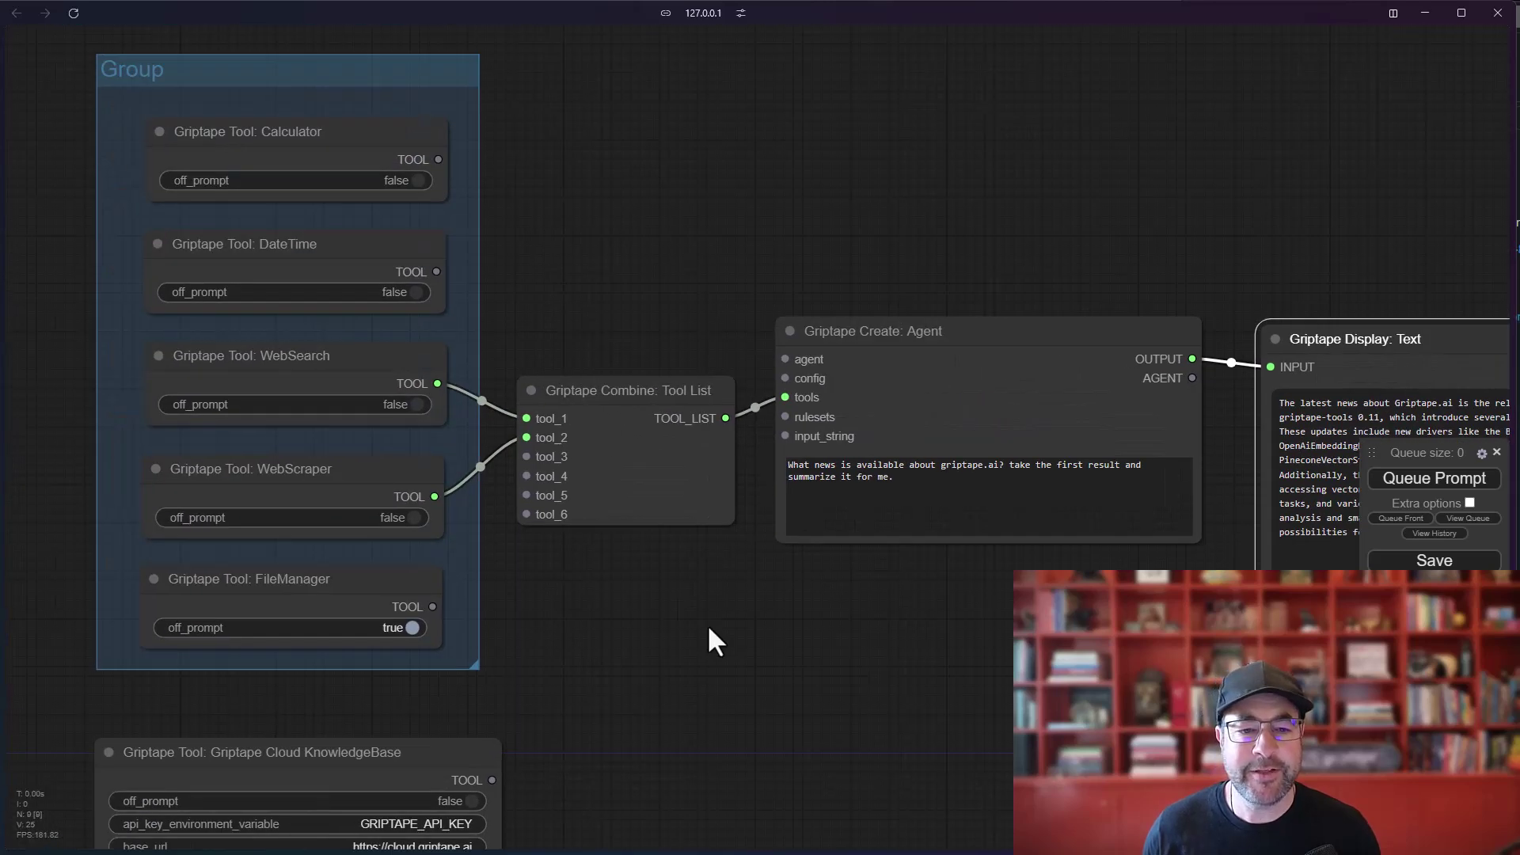
left_click(607, 398)
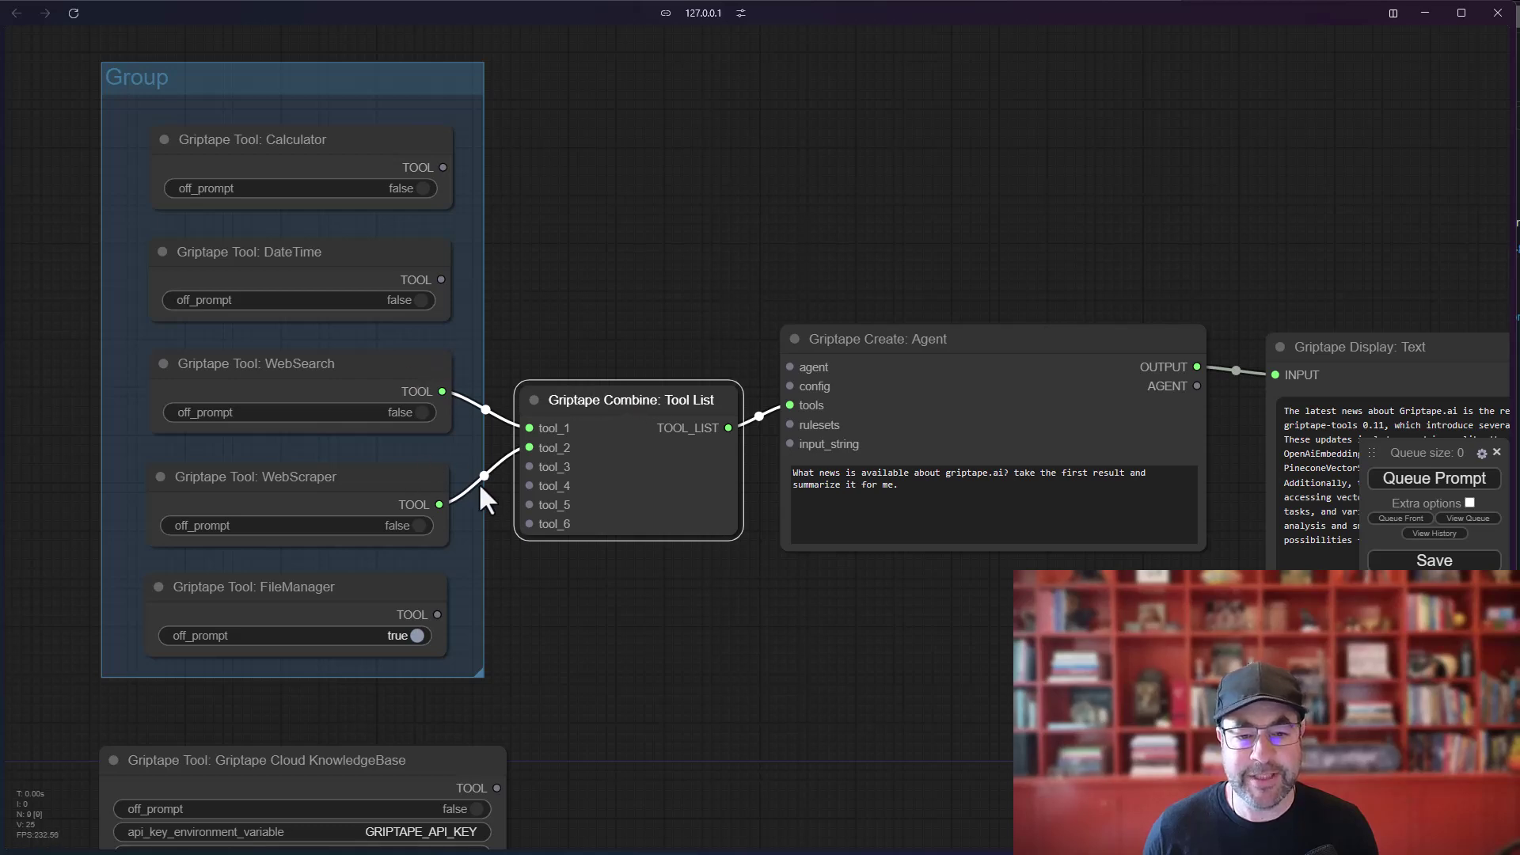
left_click_drag(899, 349, 909, 356)
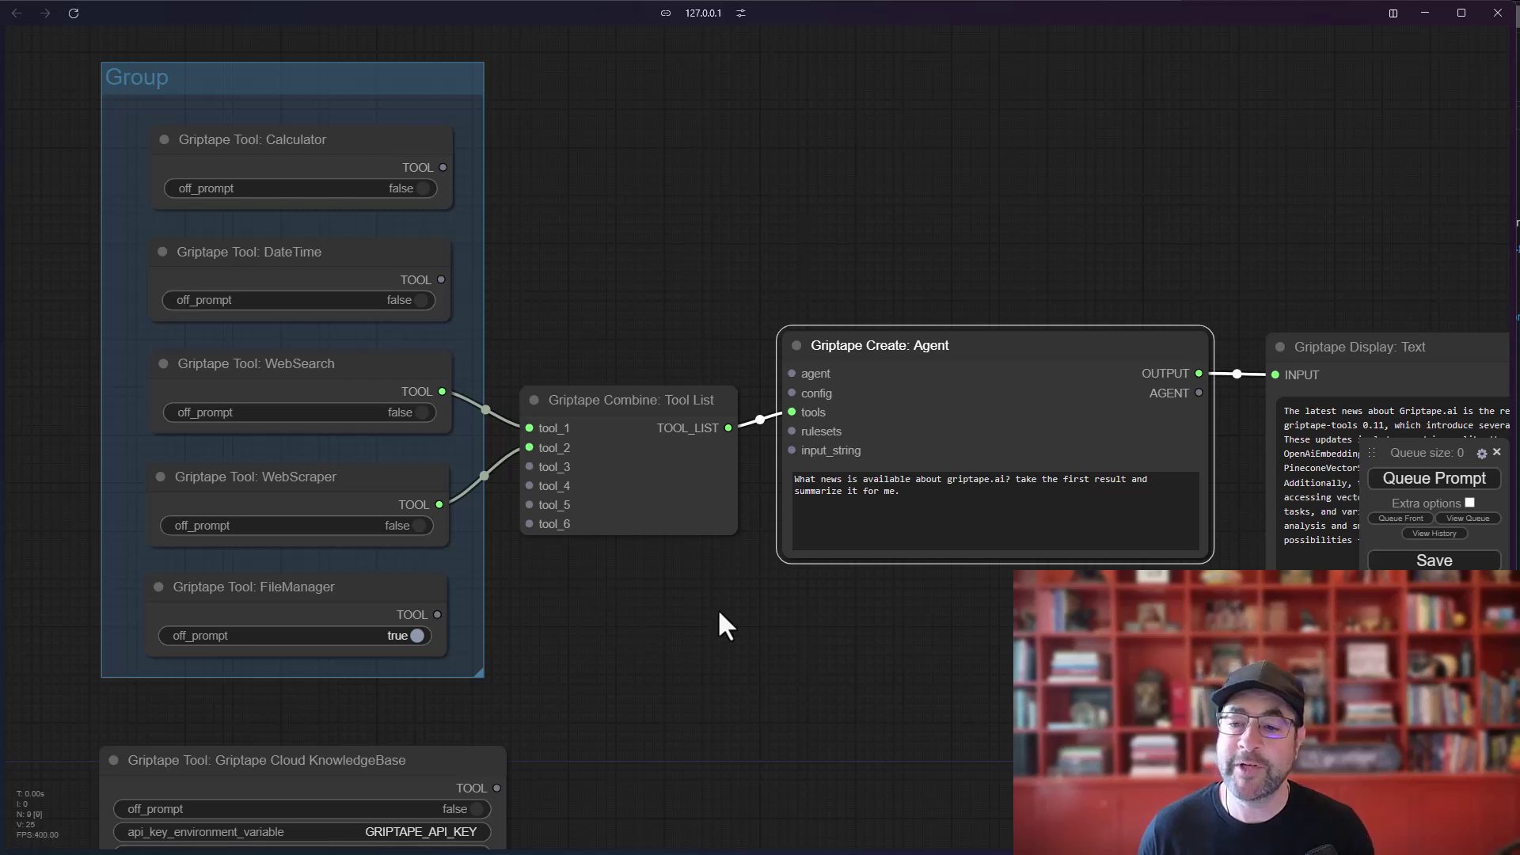
scroll(834, 625, "up", 3)
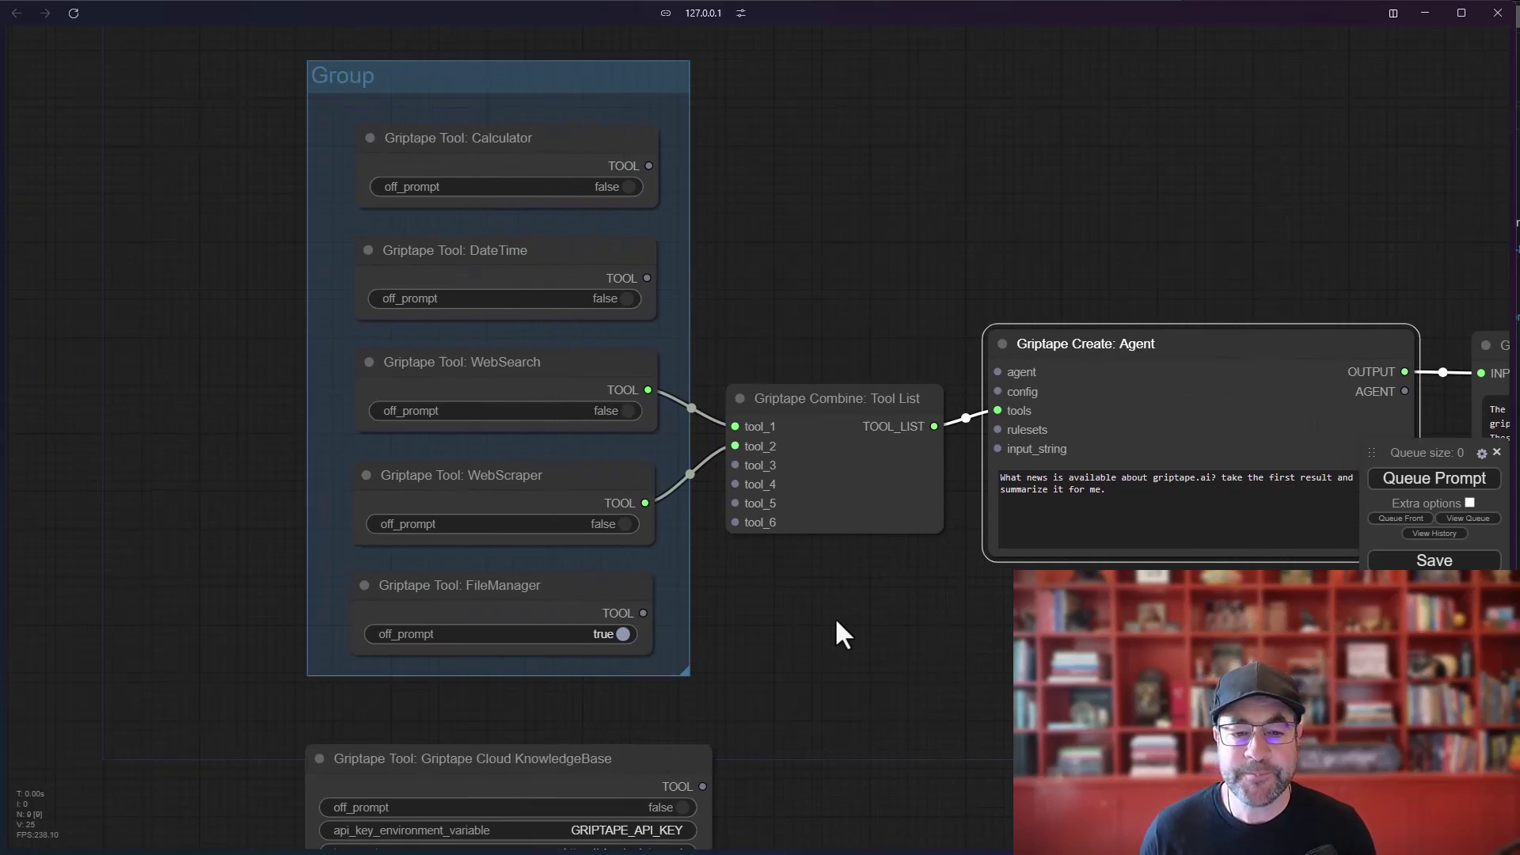
left_click_drag(772, 610, 900, 653)
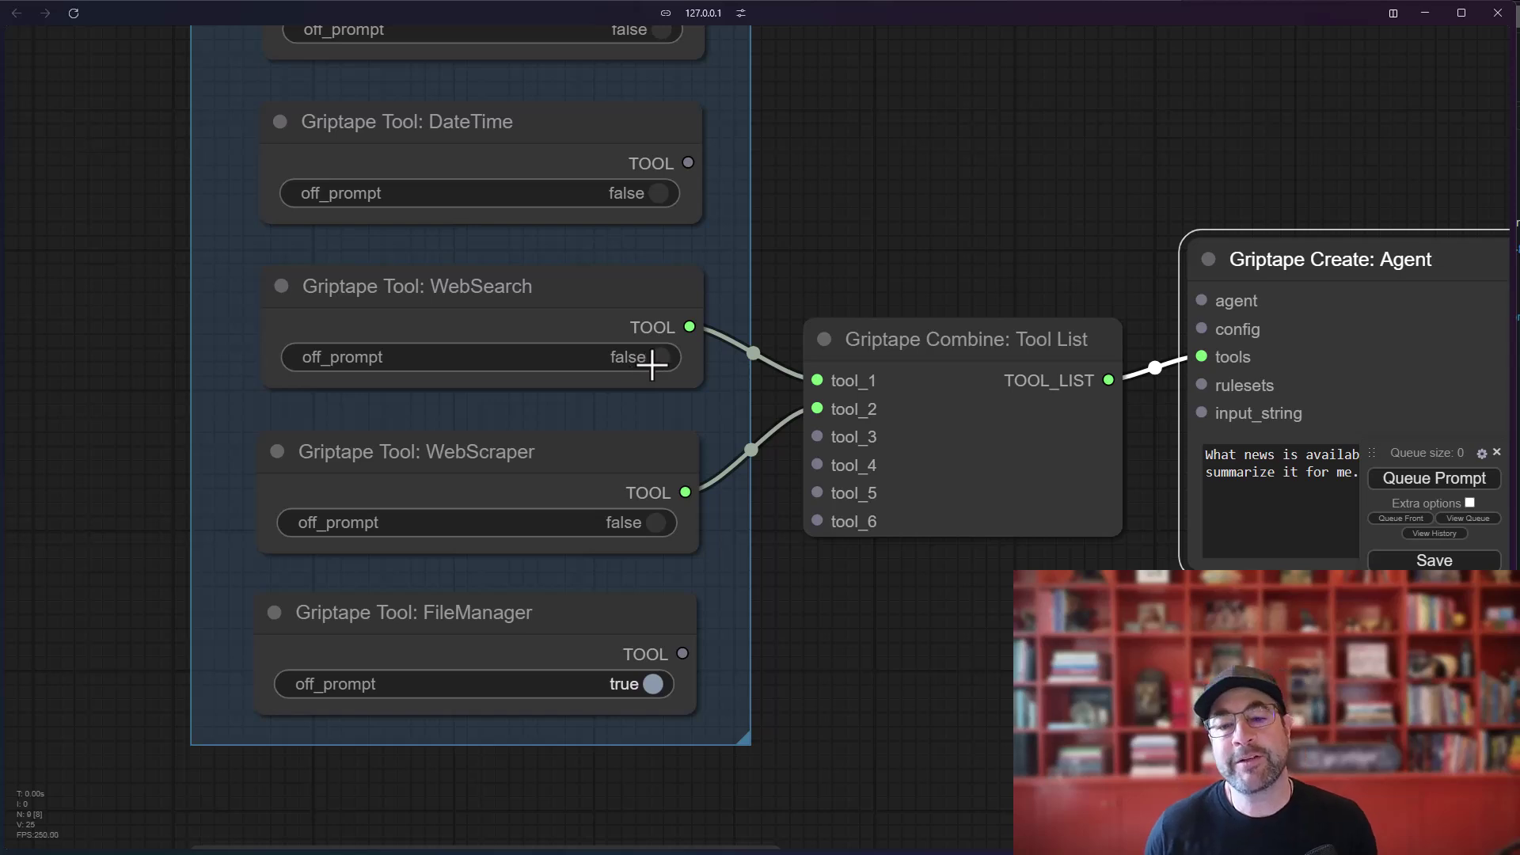
left_click_drag(1009, 652, 566, 652)
left_click_drag(702, 533, 766, 537)
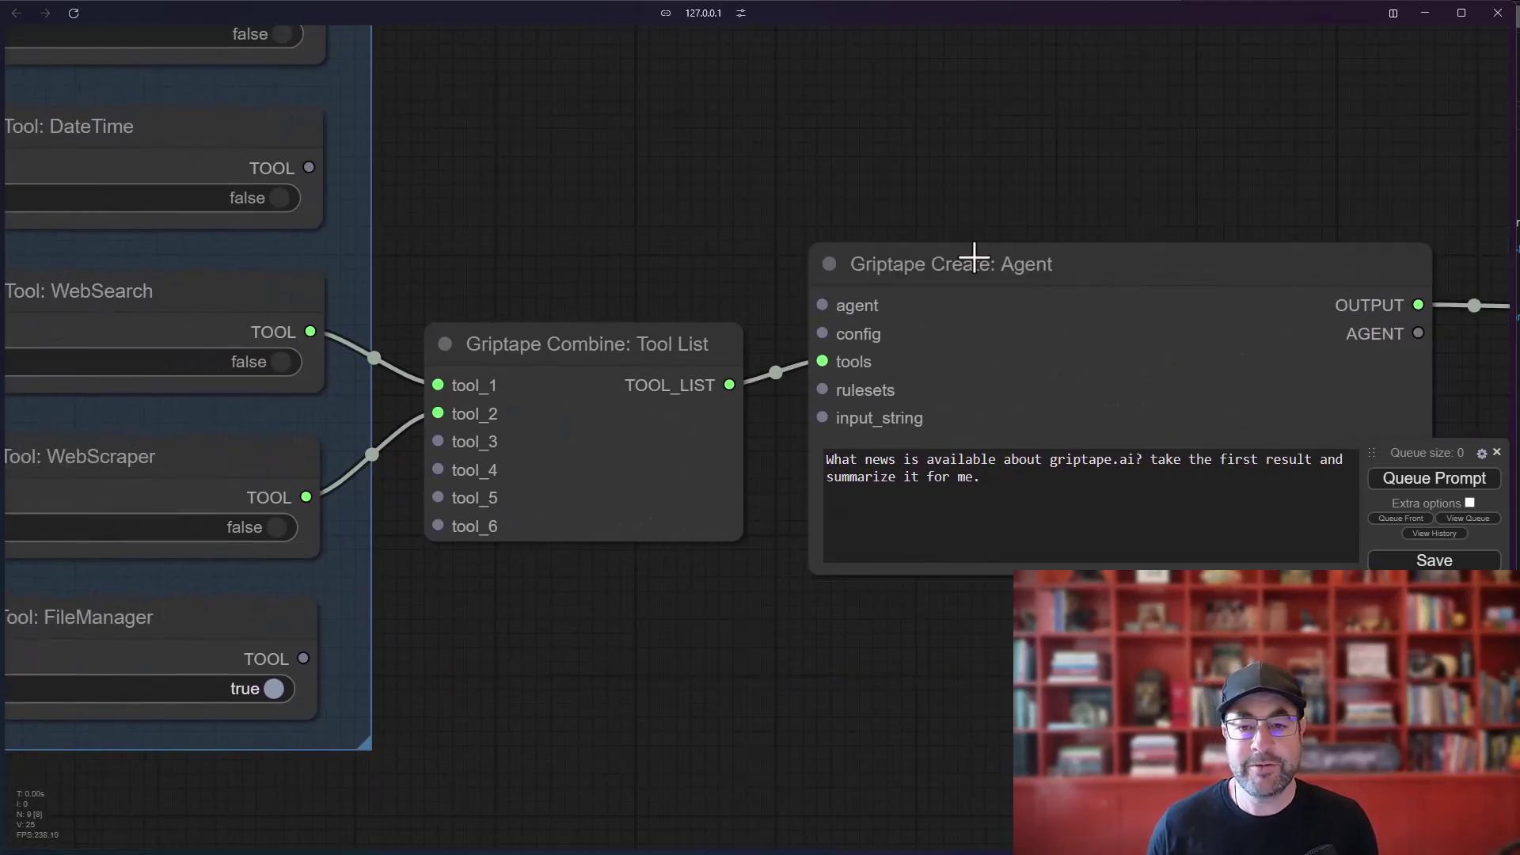
left_click_drag(506, 625, 569, 631)
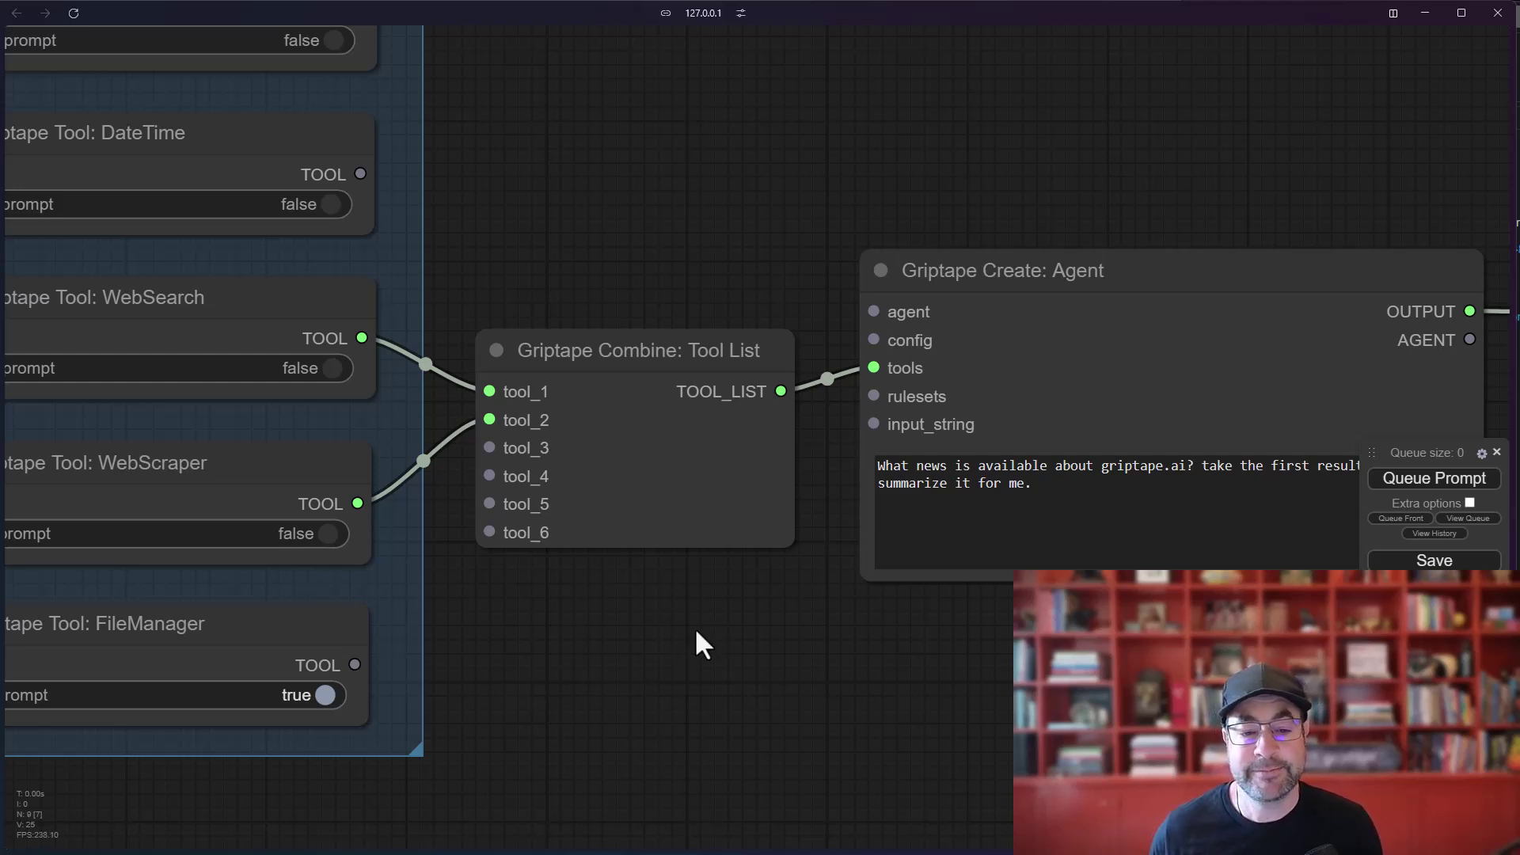
scroll(672, 598, "down", 2)
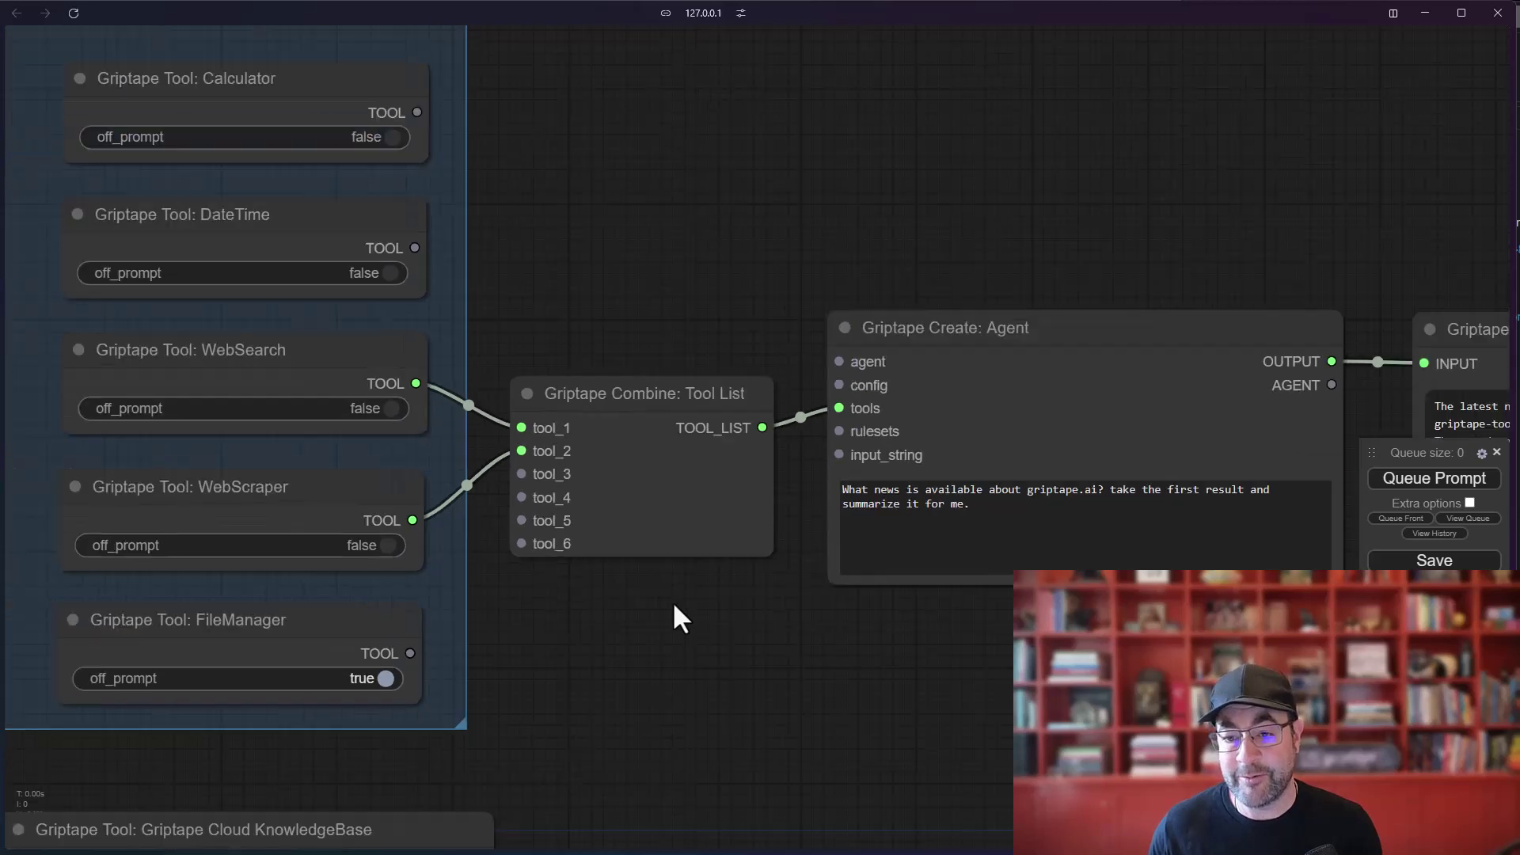
Delete the Tool List node and wire WebScraper's TOOL output straight into the Agent's tools input.
left_click(623, 395)
key("Delete")
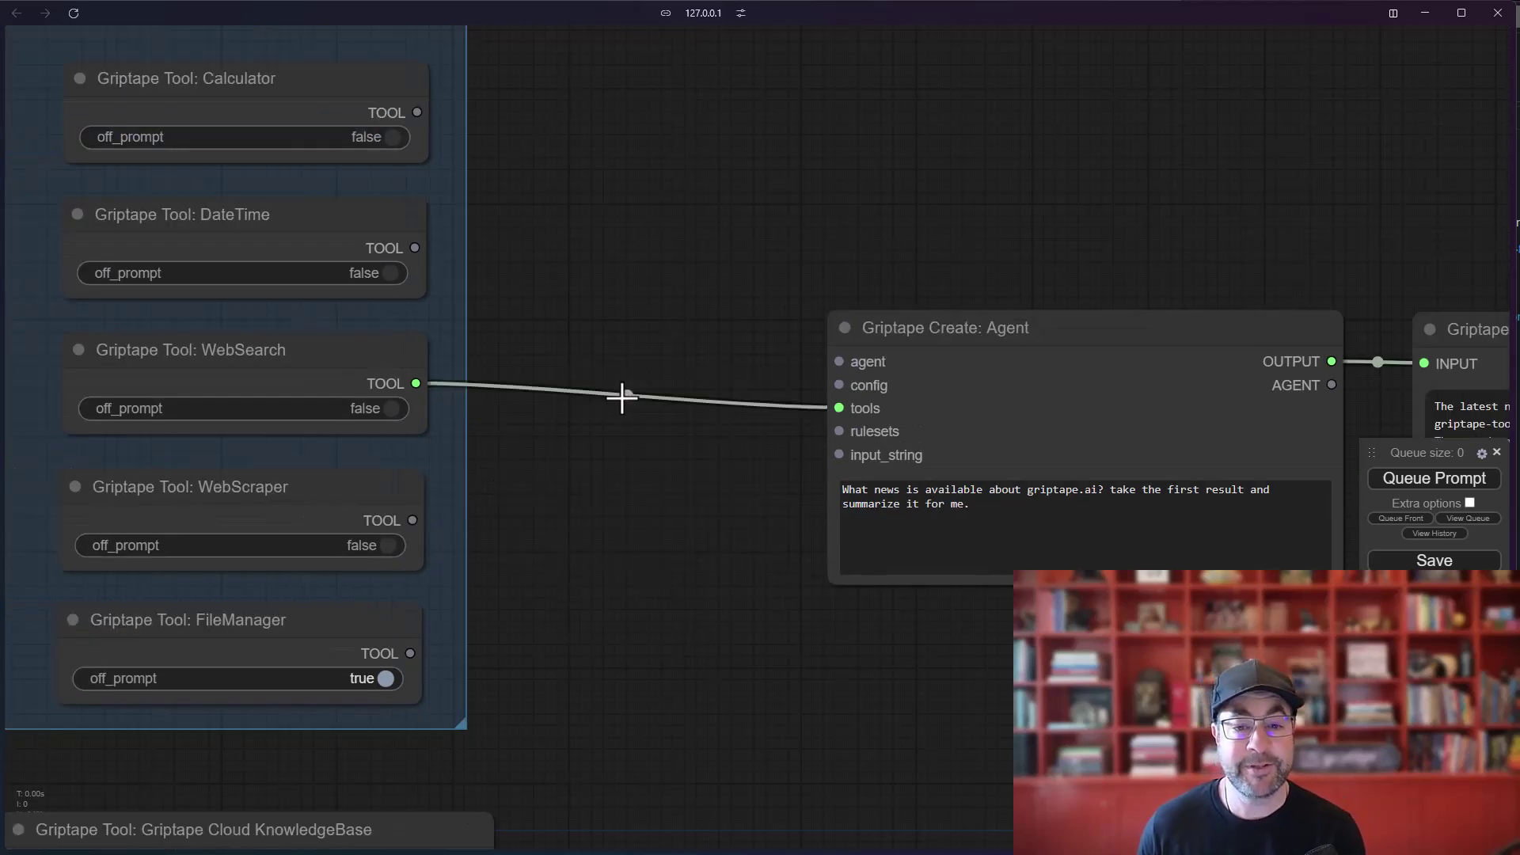
scroll(264, 405, "right", 1)
left_click(241, 493)
left_click_drag(394, 530, 831, 422)
left_click_drag(1024, 329, 764, 363)
scroll(829, 686, "down", 1)
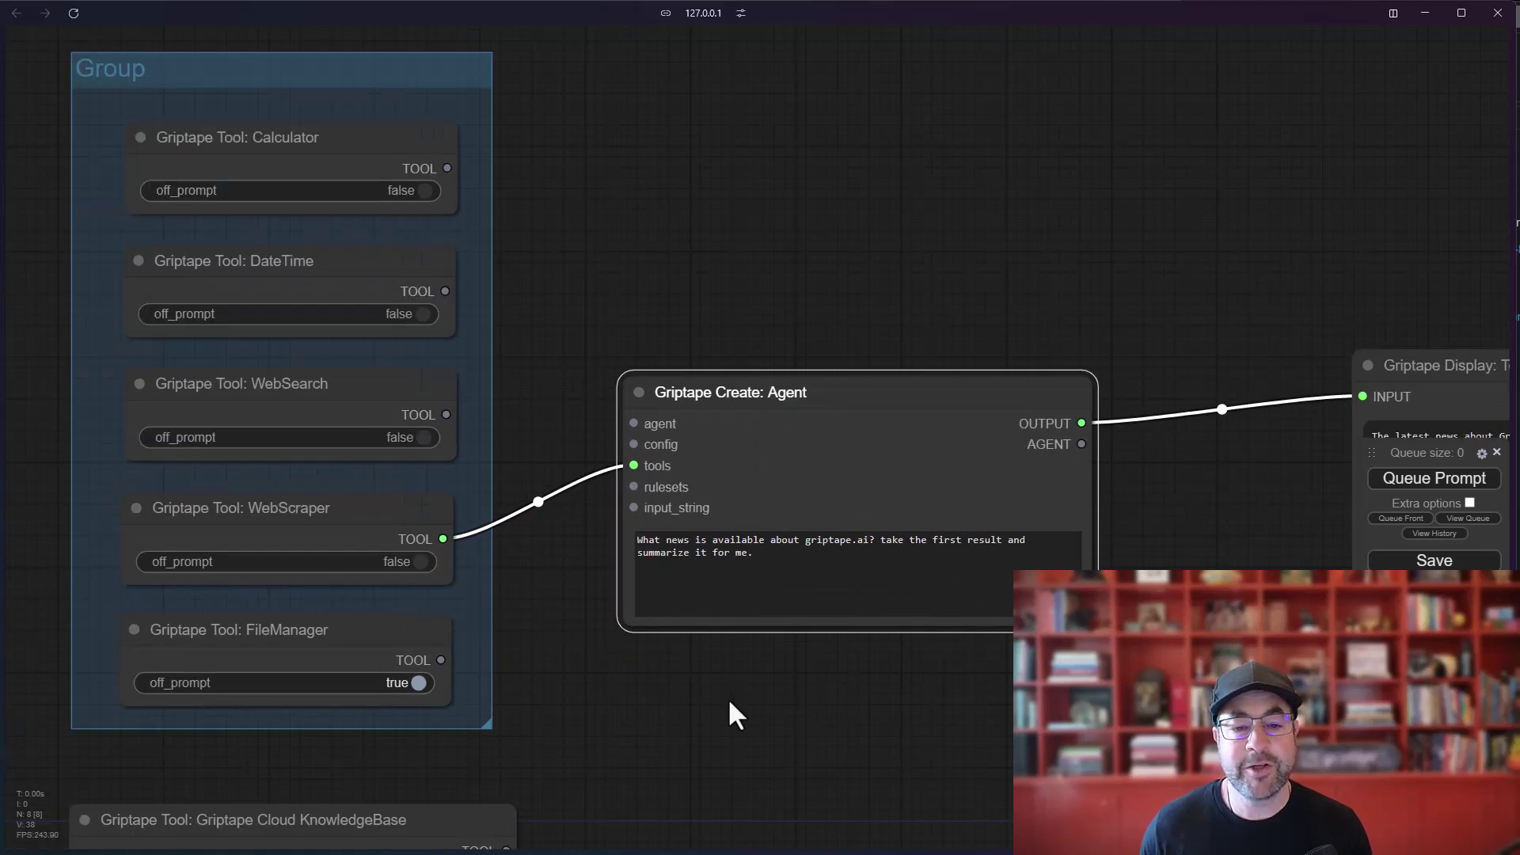
scroll(729, 697, "down", 3)
scroll(643, 618, "down", 1)
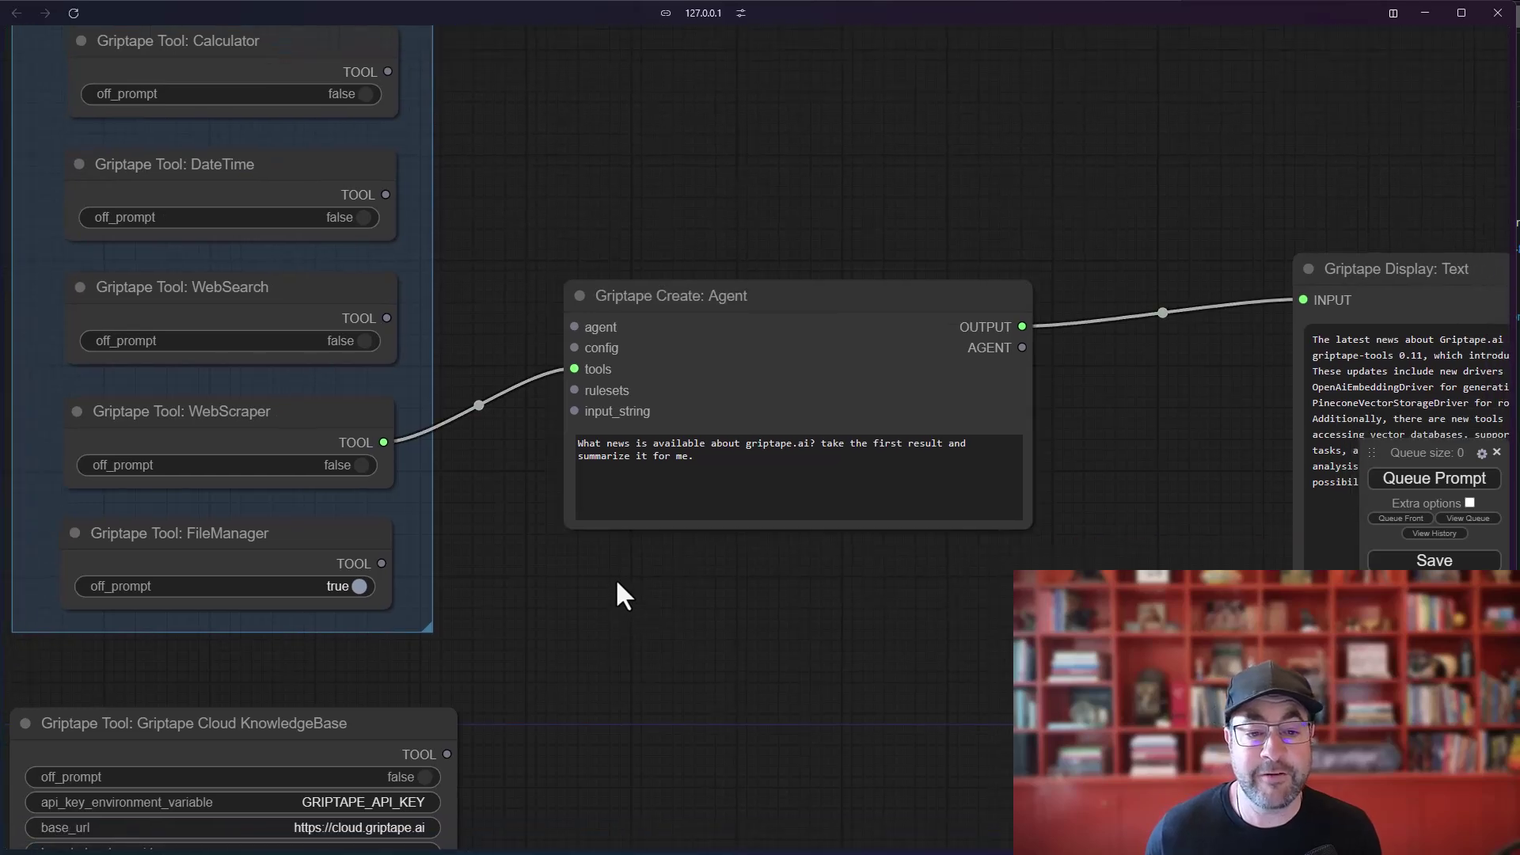
Open the Griptape documentation from the canvas context menu's Griptape links.
right_click(618, 583)
left_click(645, 700)
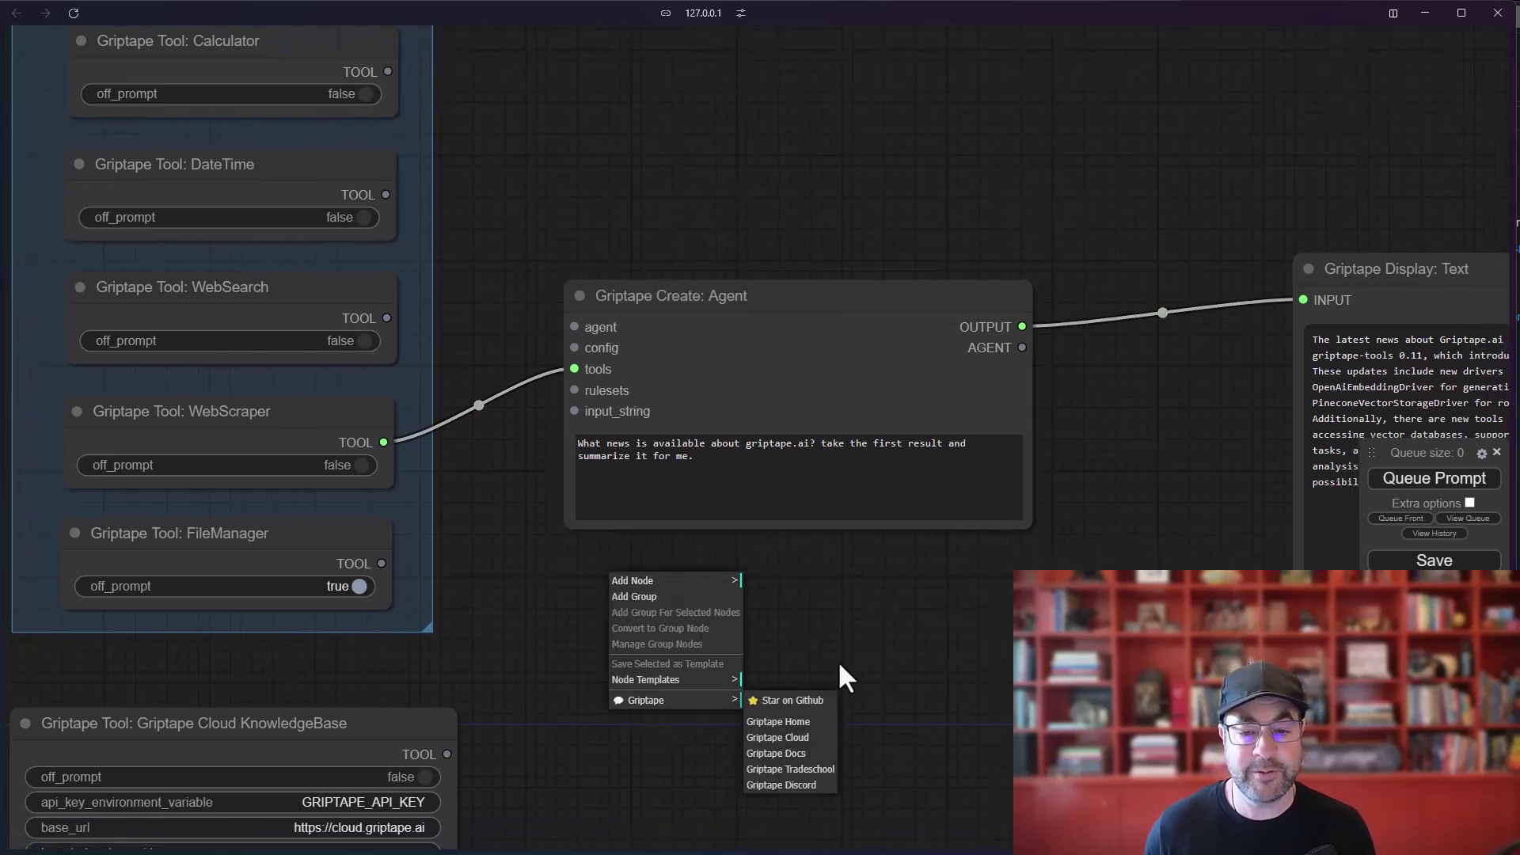
left_click(776, 753)
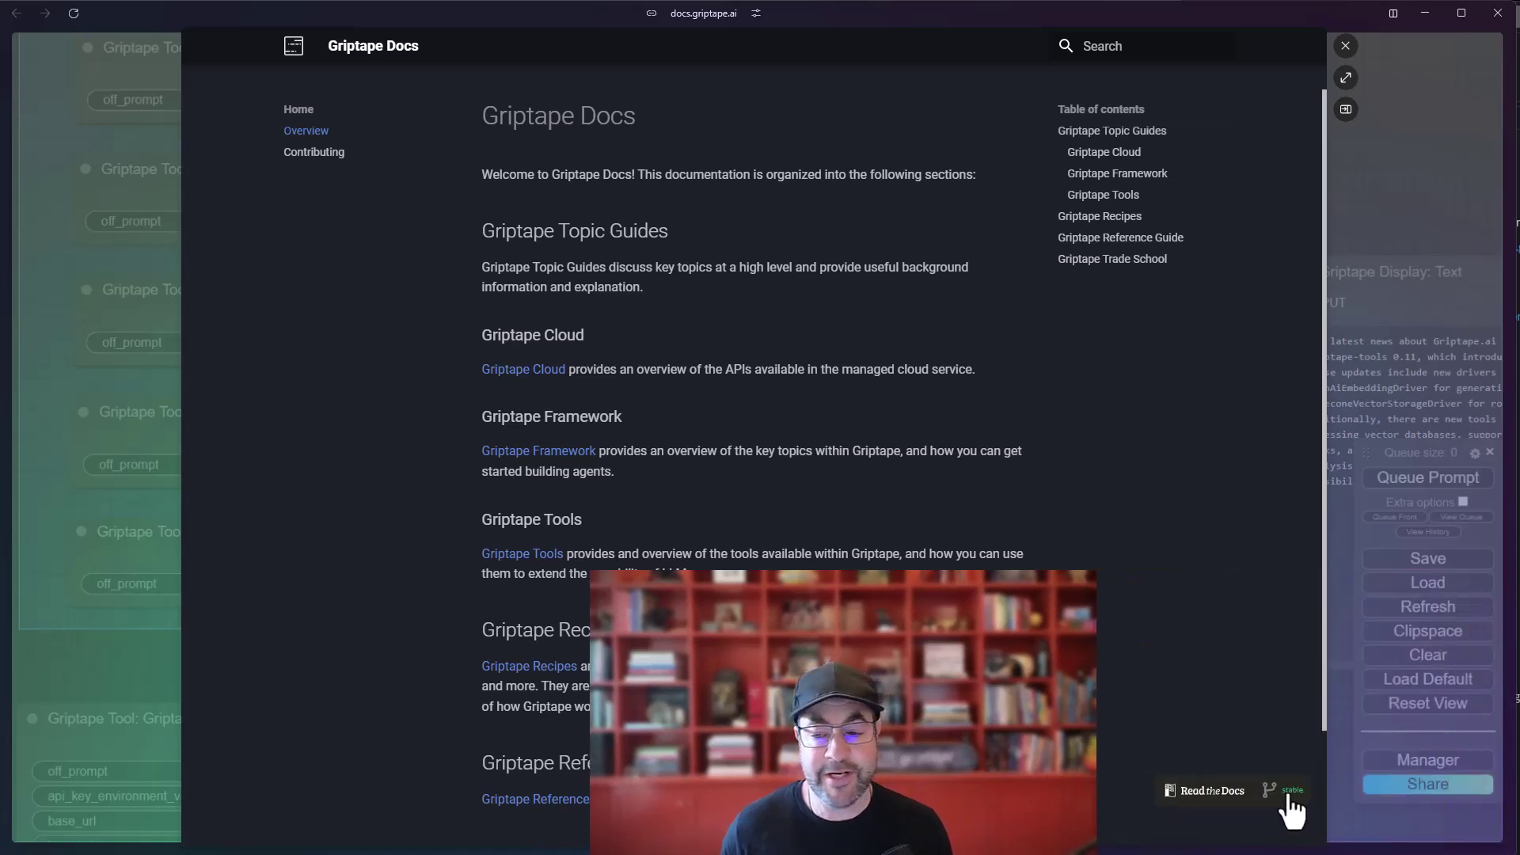
left_click(1290, 793)
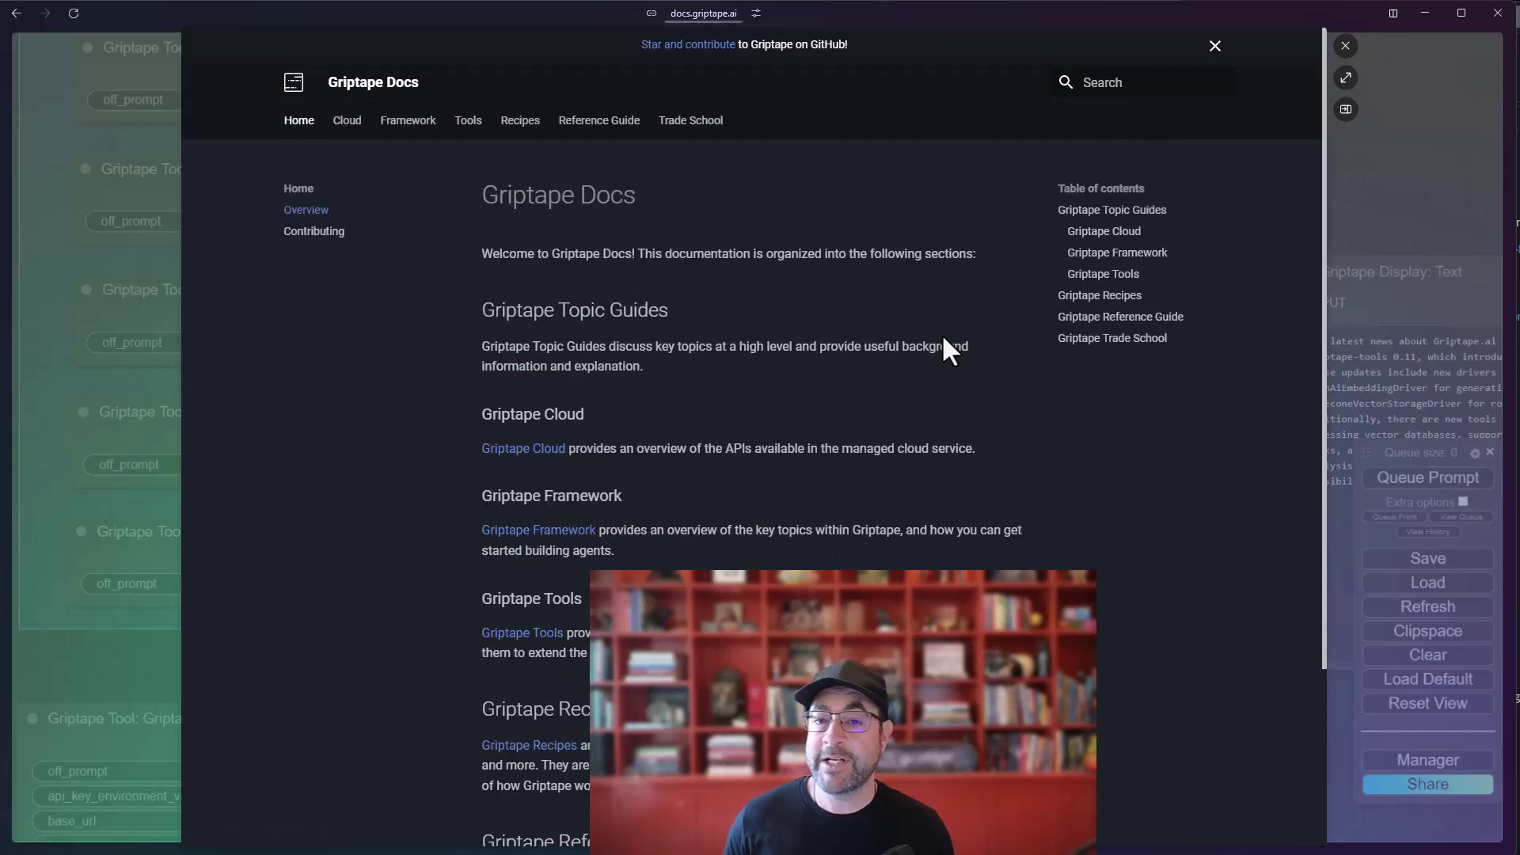
left_click(1074, 104)
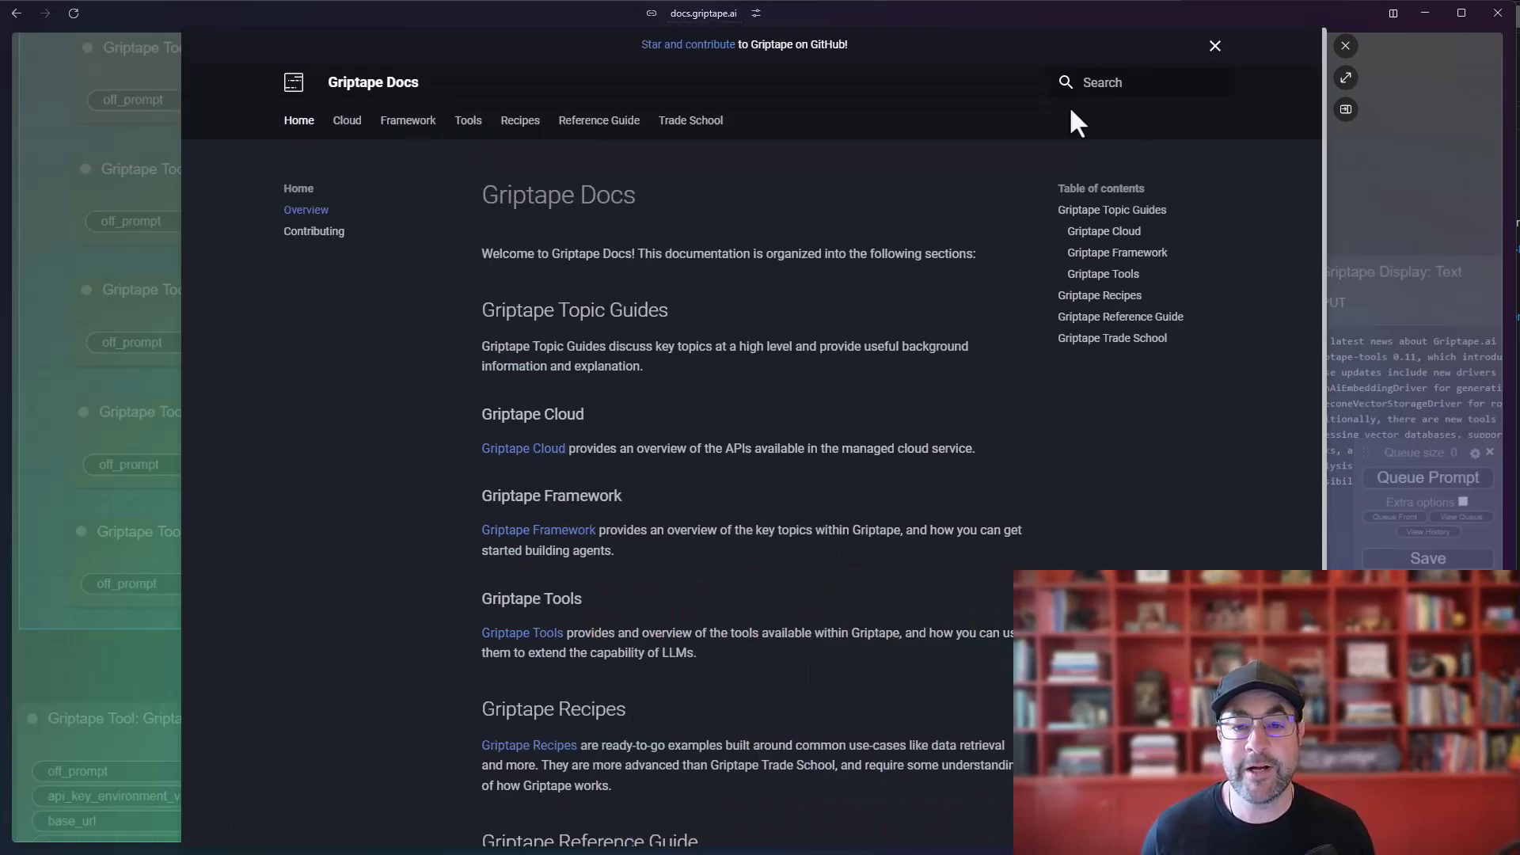
Go to Framework > Task Memory and Off Prompt, copy its URL, and close the docs panel.
left_click(409, 124)
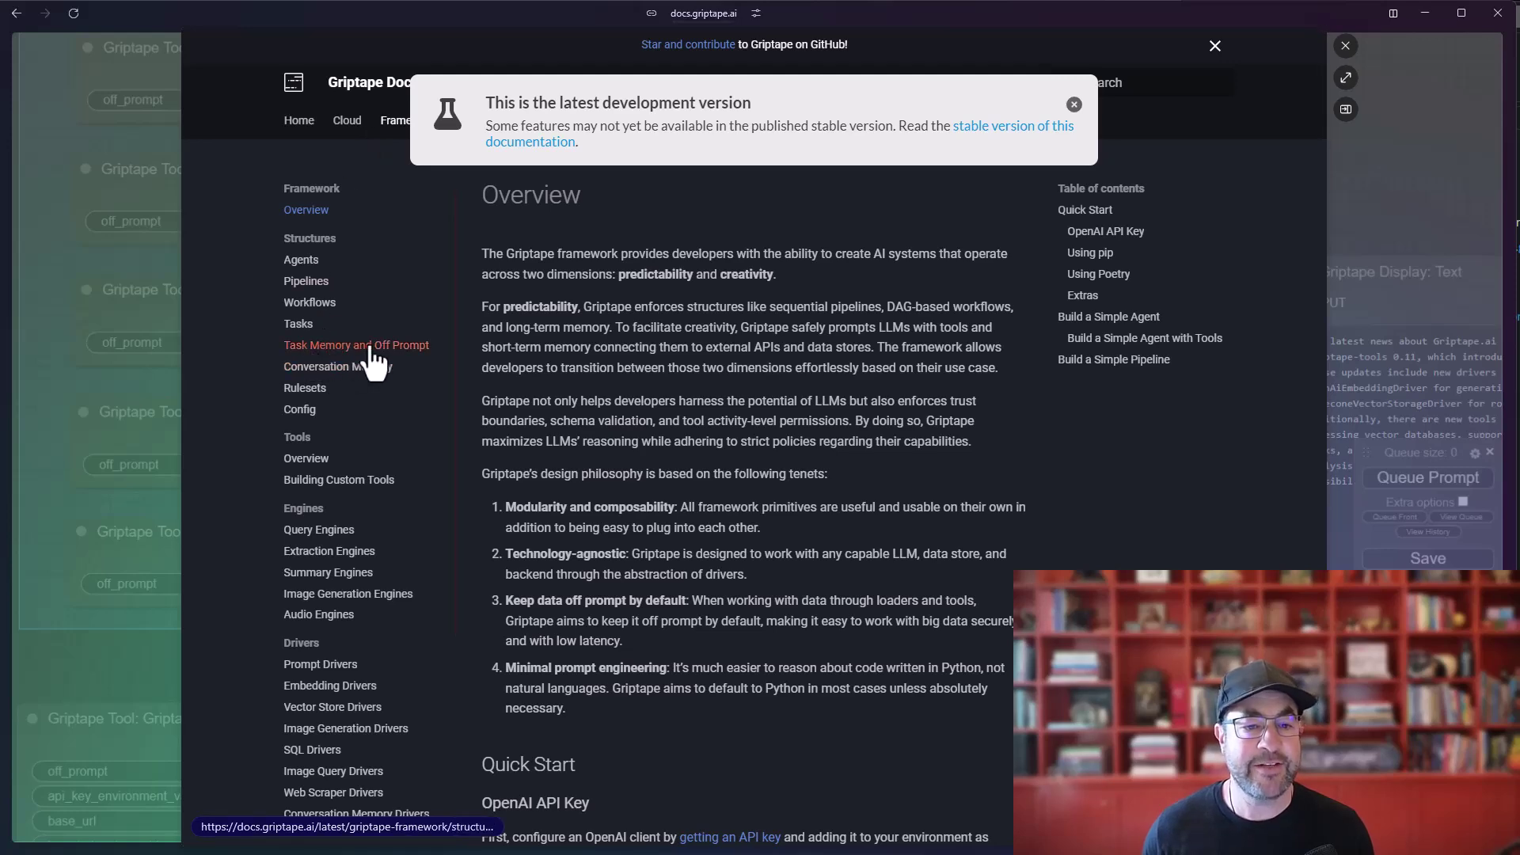
left_click(377, 348)
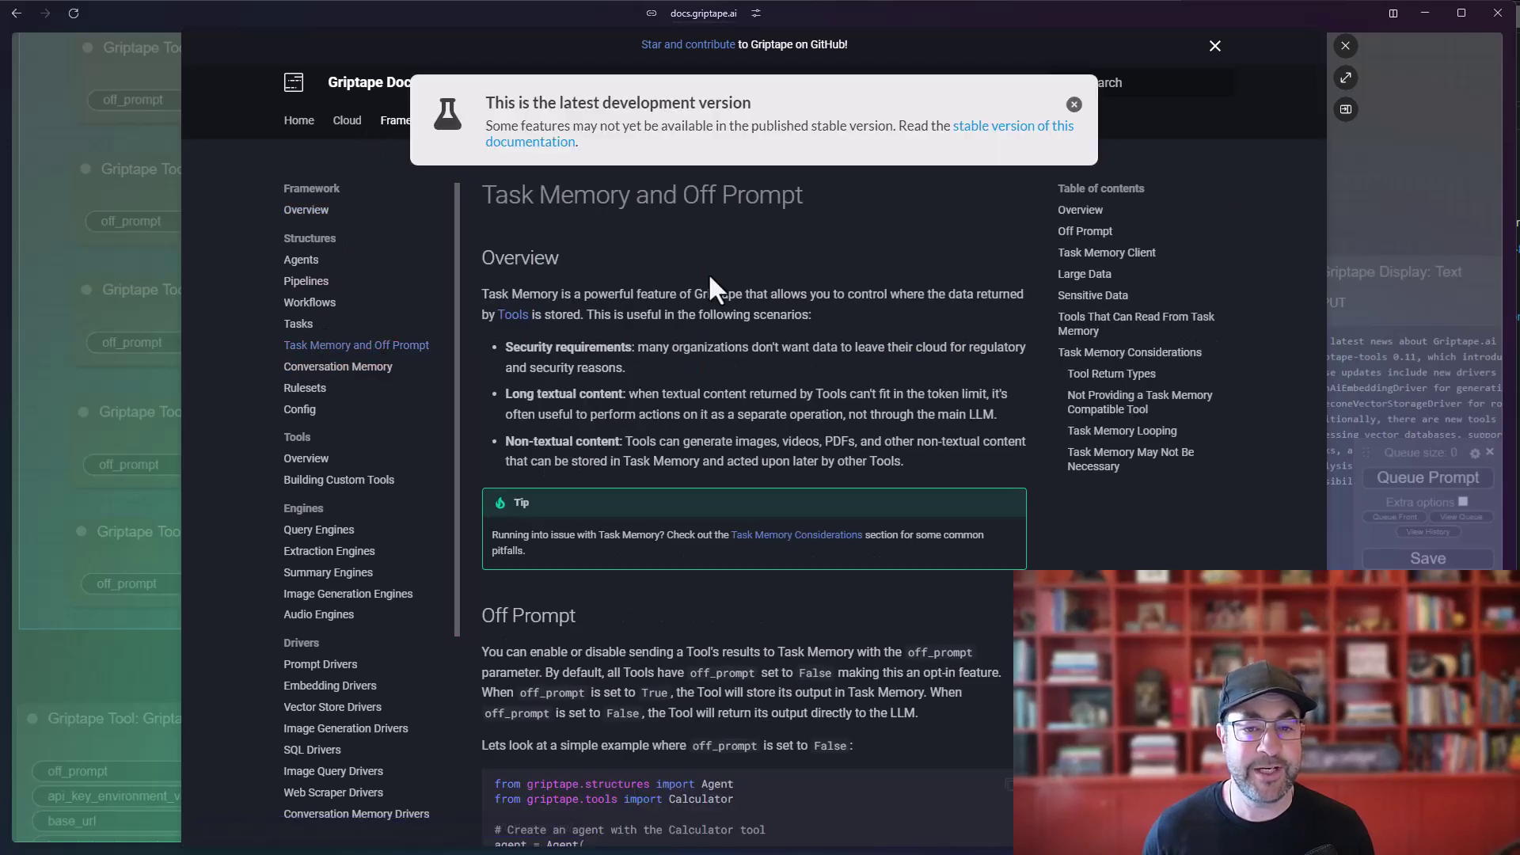
left_click(1073, 105)
left_click(650, 13)
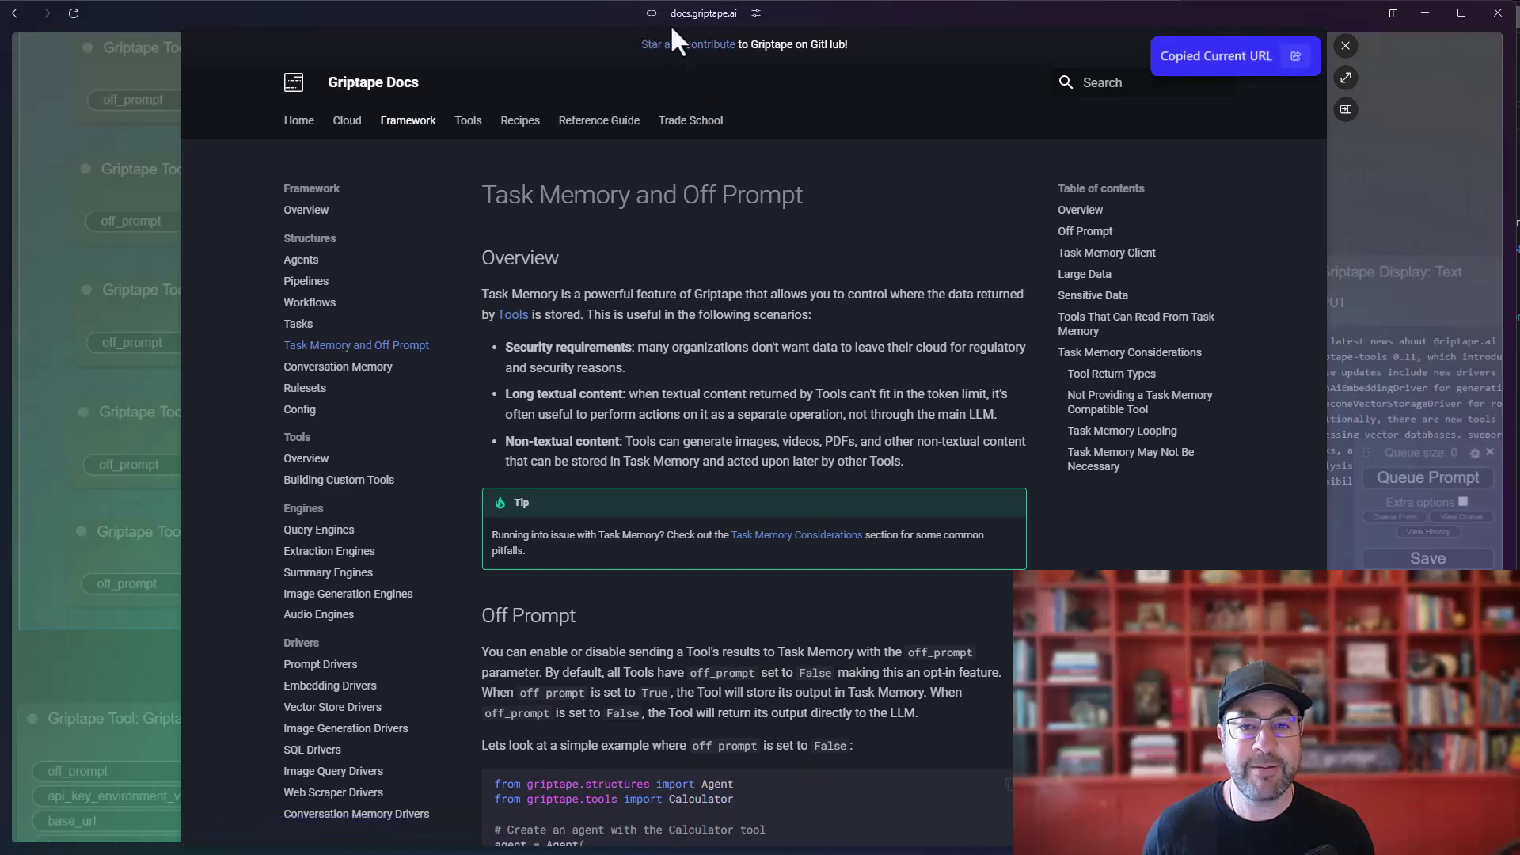
left_click(1345, 46)
left_click_drag(204, 443, 800, 444)
Review the Agent prompt text containing the Task Memory docs URL.
left_click(795, 444)
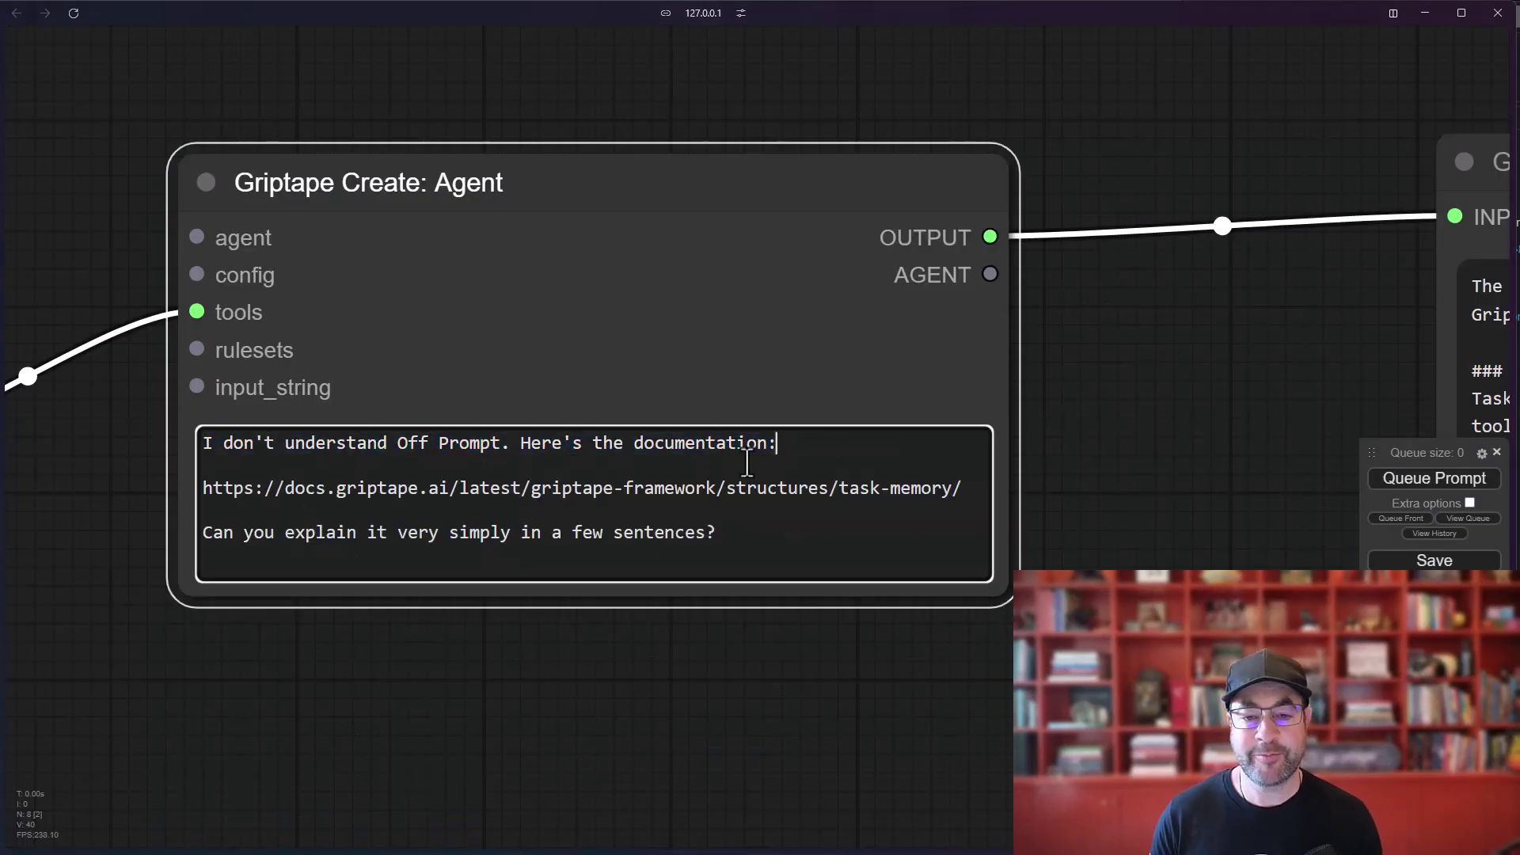
double_click(300, 487)
left_click(704, 532)
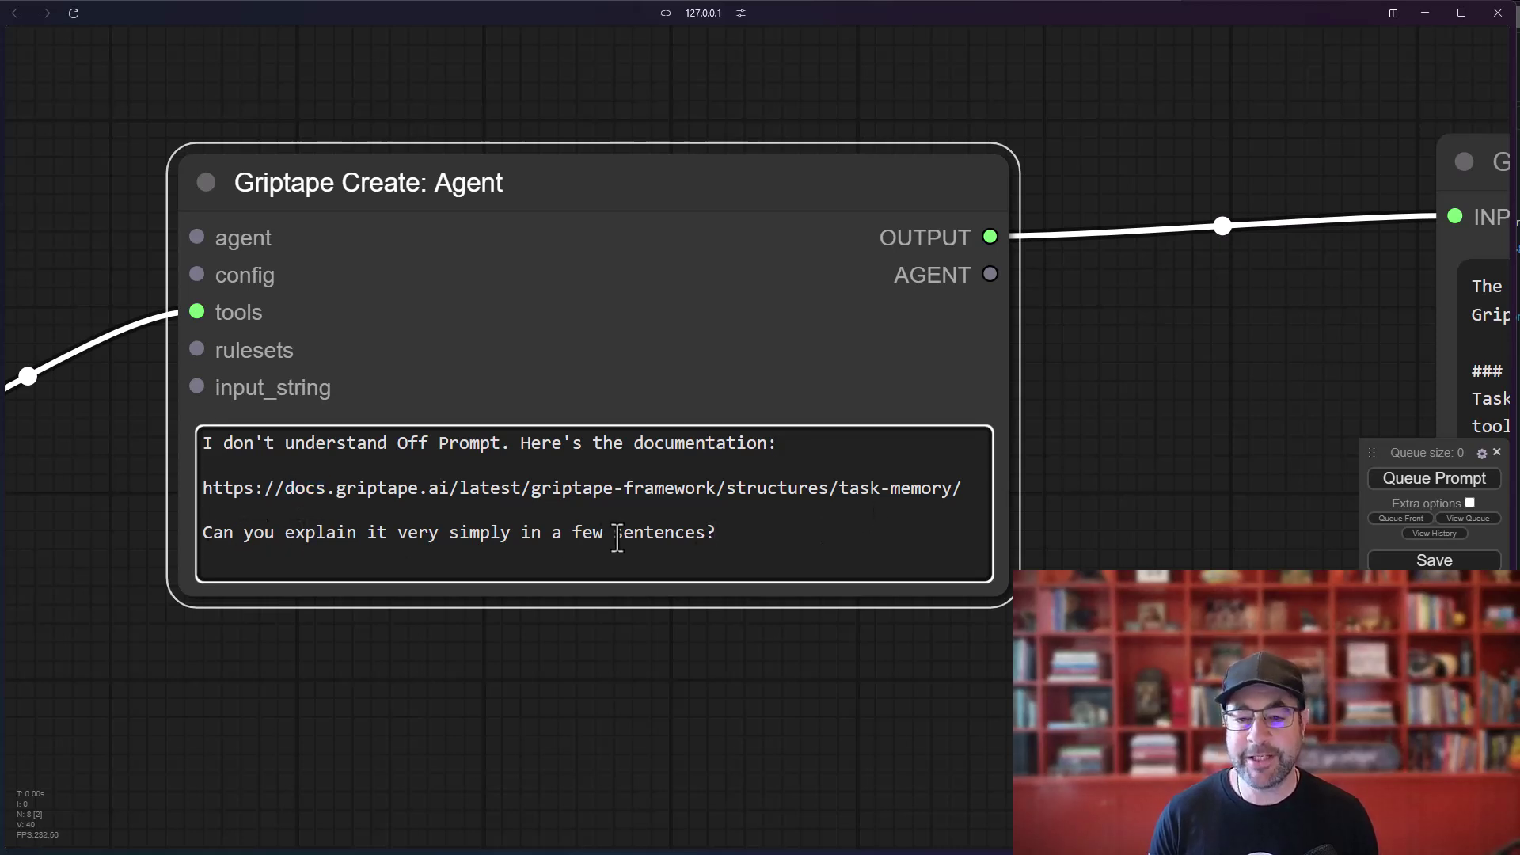
Queue the workflow with Ctrl+Enter and bring the agent's Off Prompt answer into view.
scroll(154, 616, "down", 2)
left_click_drag(154, 616, 252, 595)
scroll(561, 696, "up", 2)
key("ctrl+Return")
scroll(759, 723, "down", 2)
left_click_drag(759, 723, 101, 502)
scroll(410, 411, "up", 3)
left_click_drag(412, 416, 233, 497)
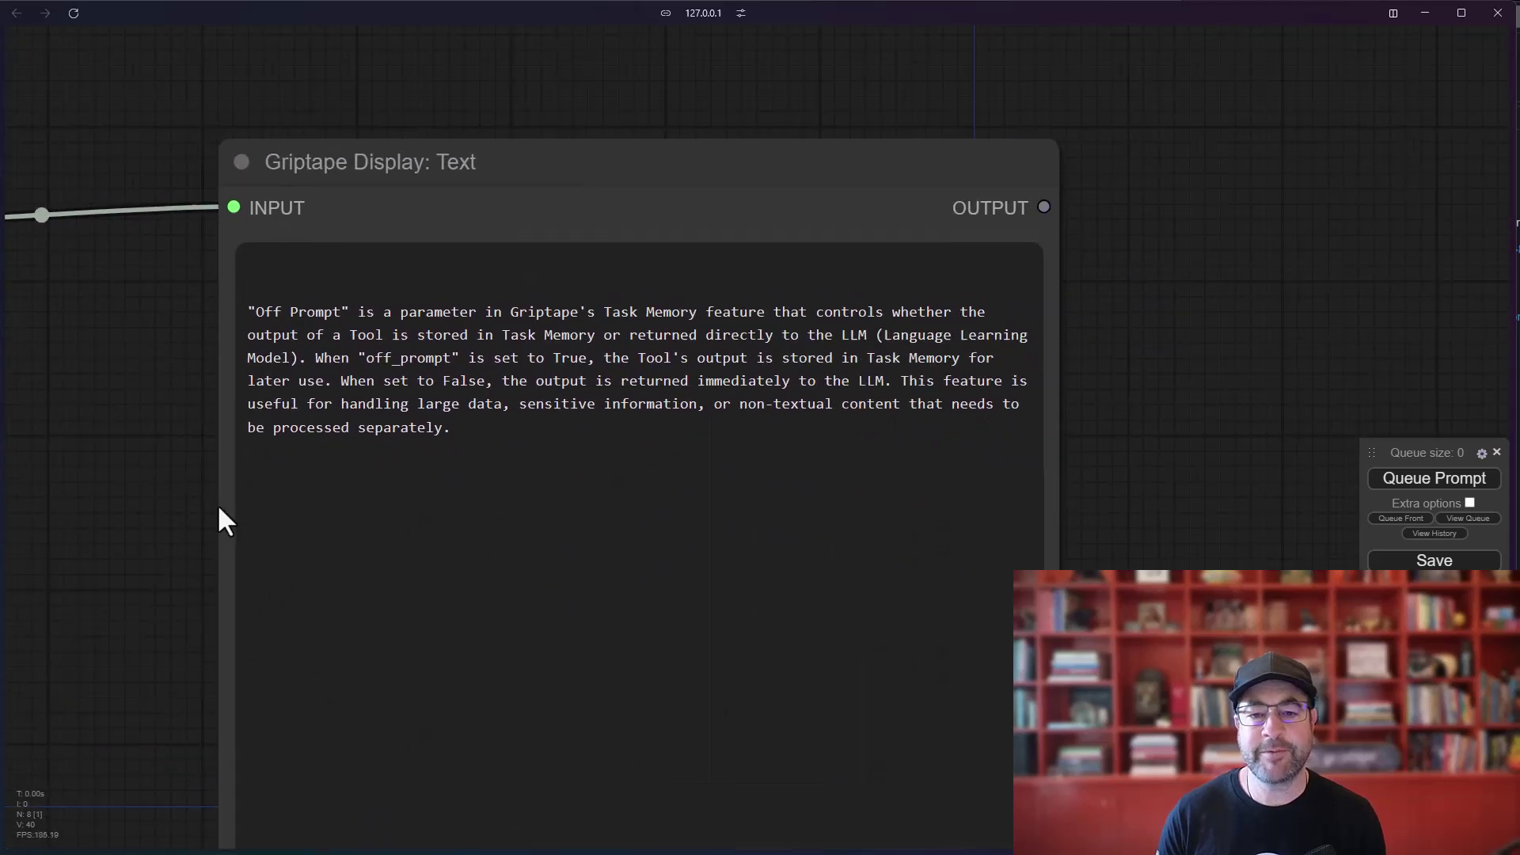
left_click_drag(1360, 399, 1289, 434)
scroll(1289, 435, "up", 2)
scroll(1037, 396, "down", 1)
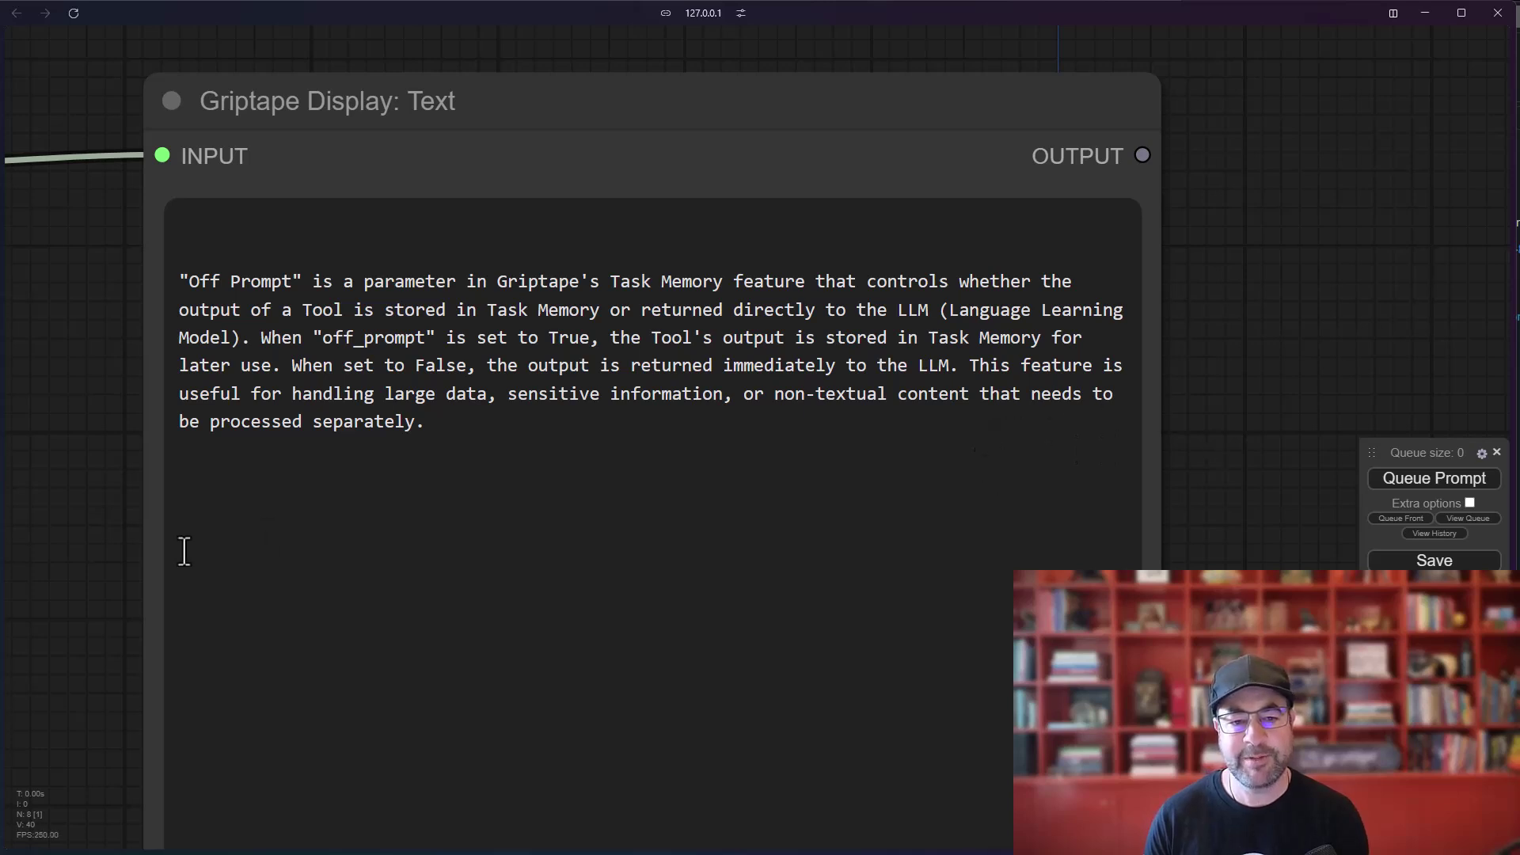
scroll(437, 545, "left", 10)
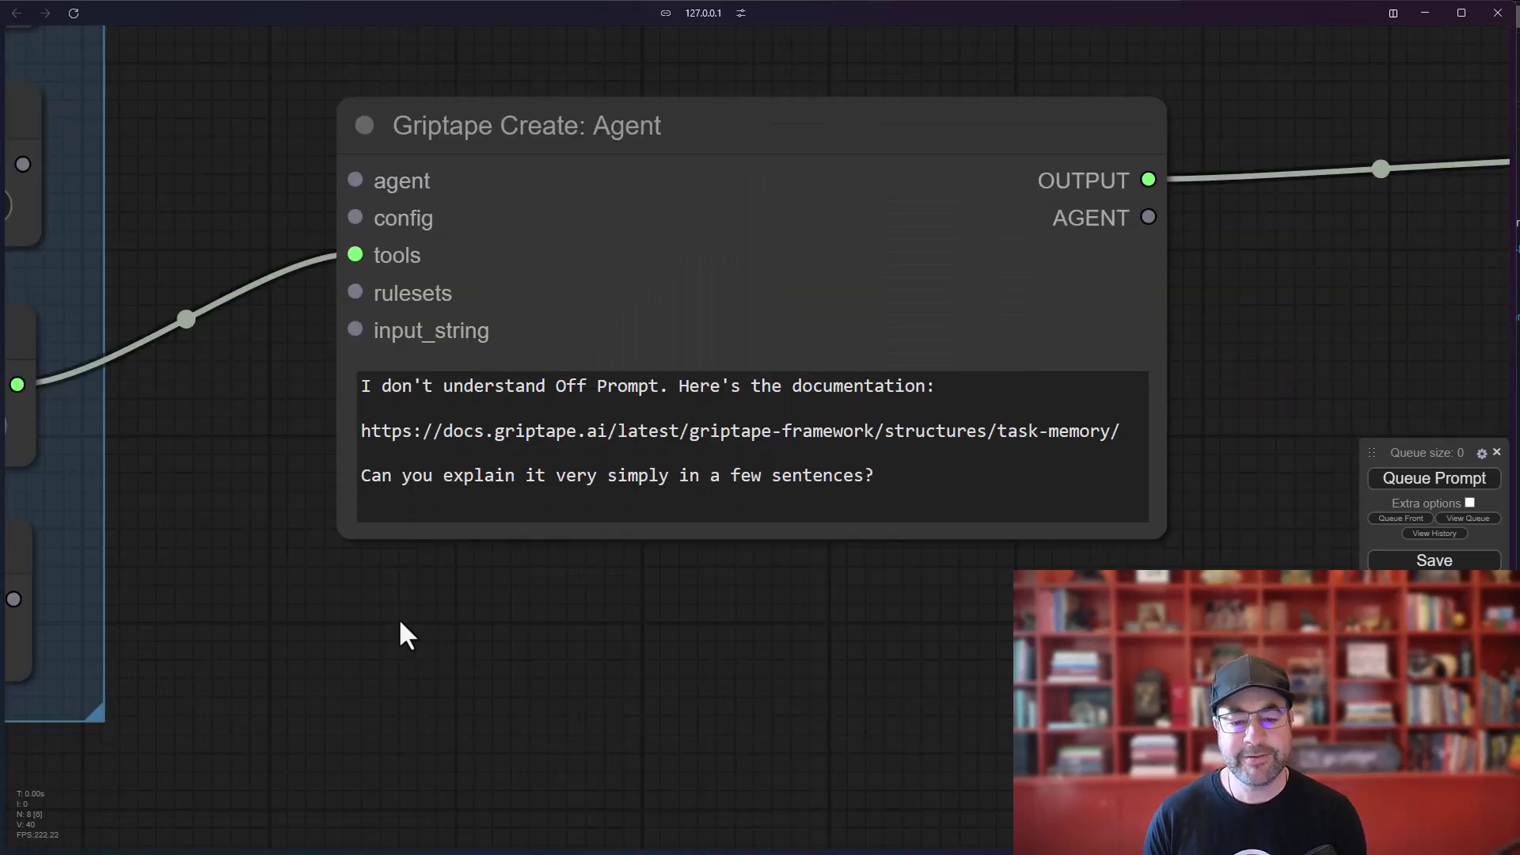
scroll(377, 622, "right", 2)
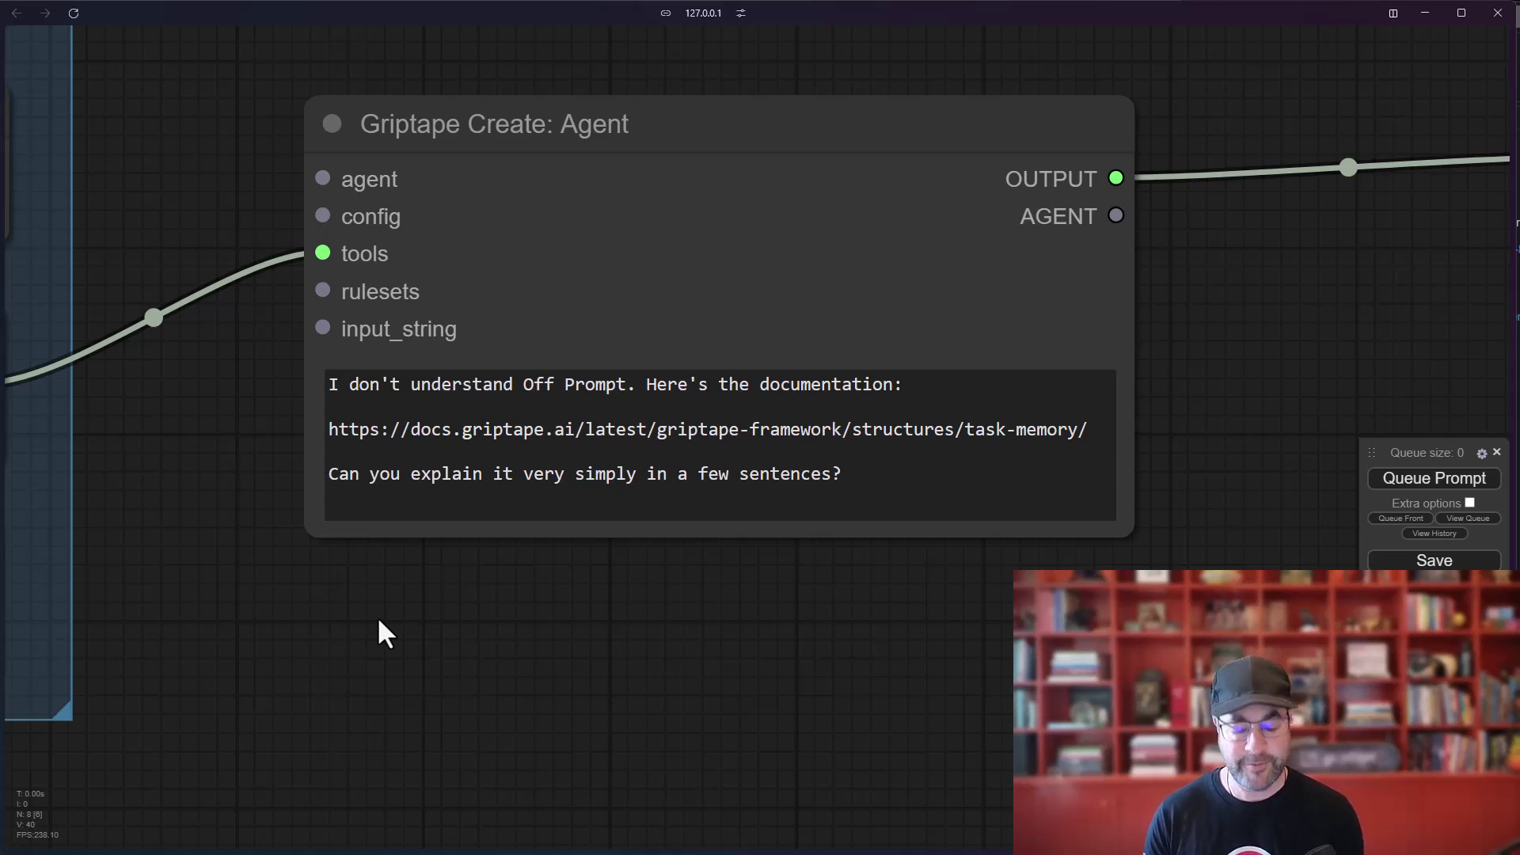
Bring up the VS Code terminal log and scroll to the latest ToolkitTask run.
key("alt+Tab")
scroll(438, 507, "up", 5)
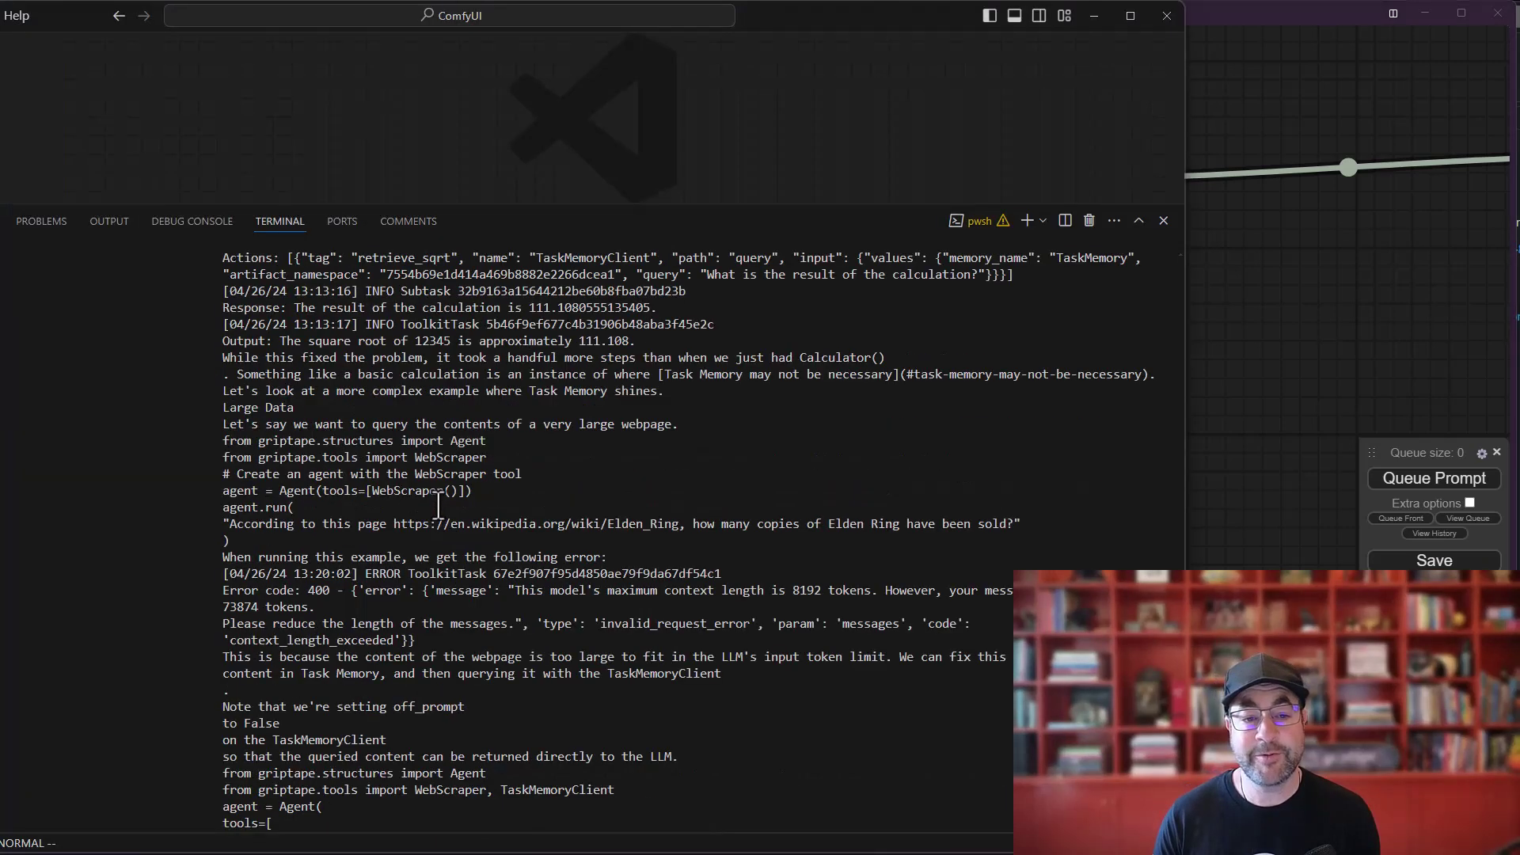
scroll(438, 507, "up", 15)
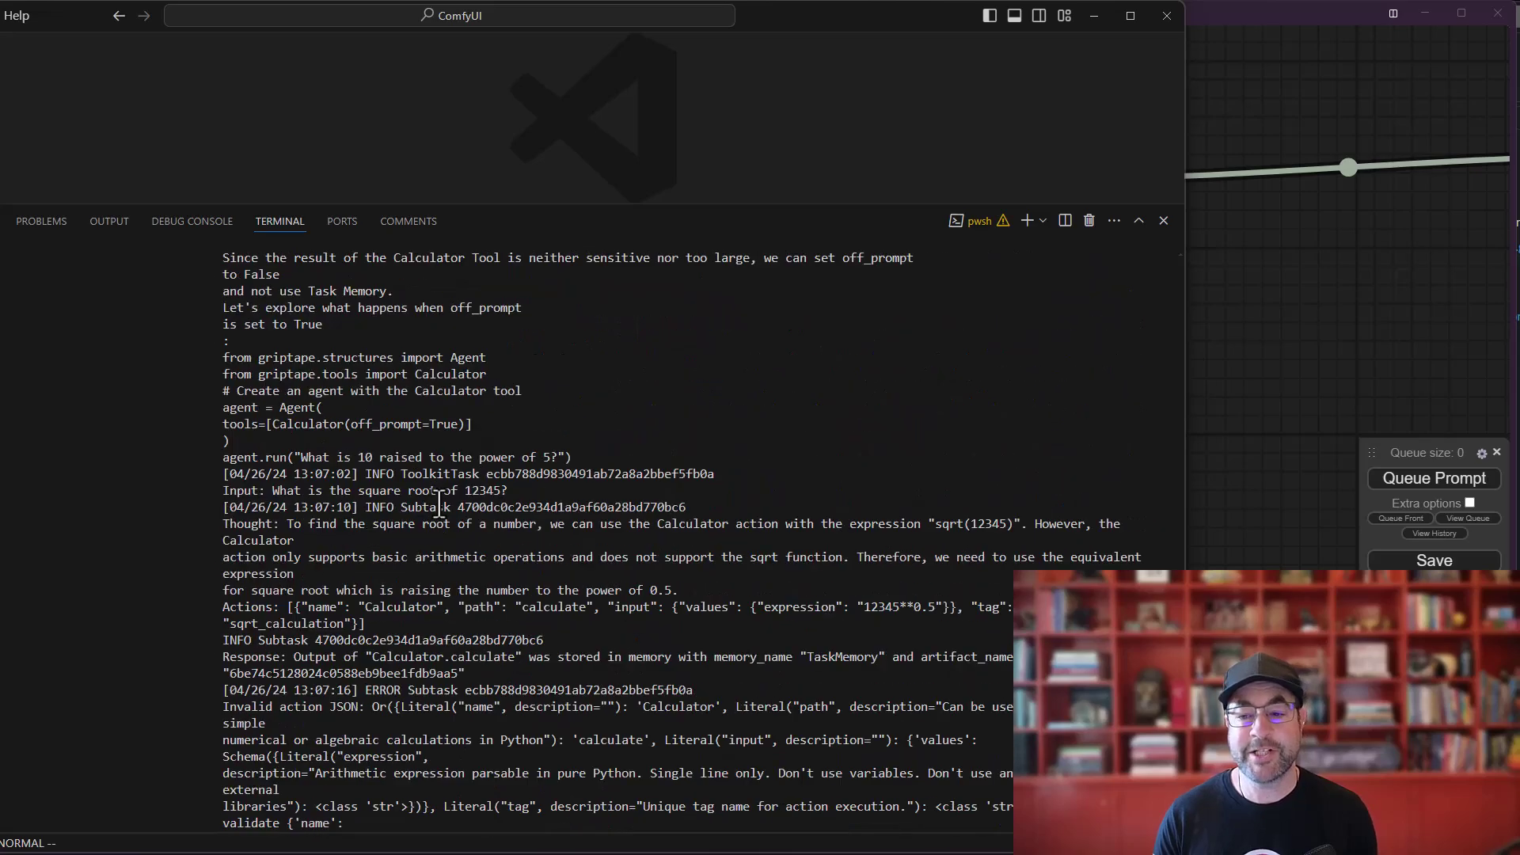
scroll(439, 507, "up", 10)
scroll(439, 498, "down", 20)
scroll(434, 495, "down", 20)
scroll(417, 487, "down", 20)
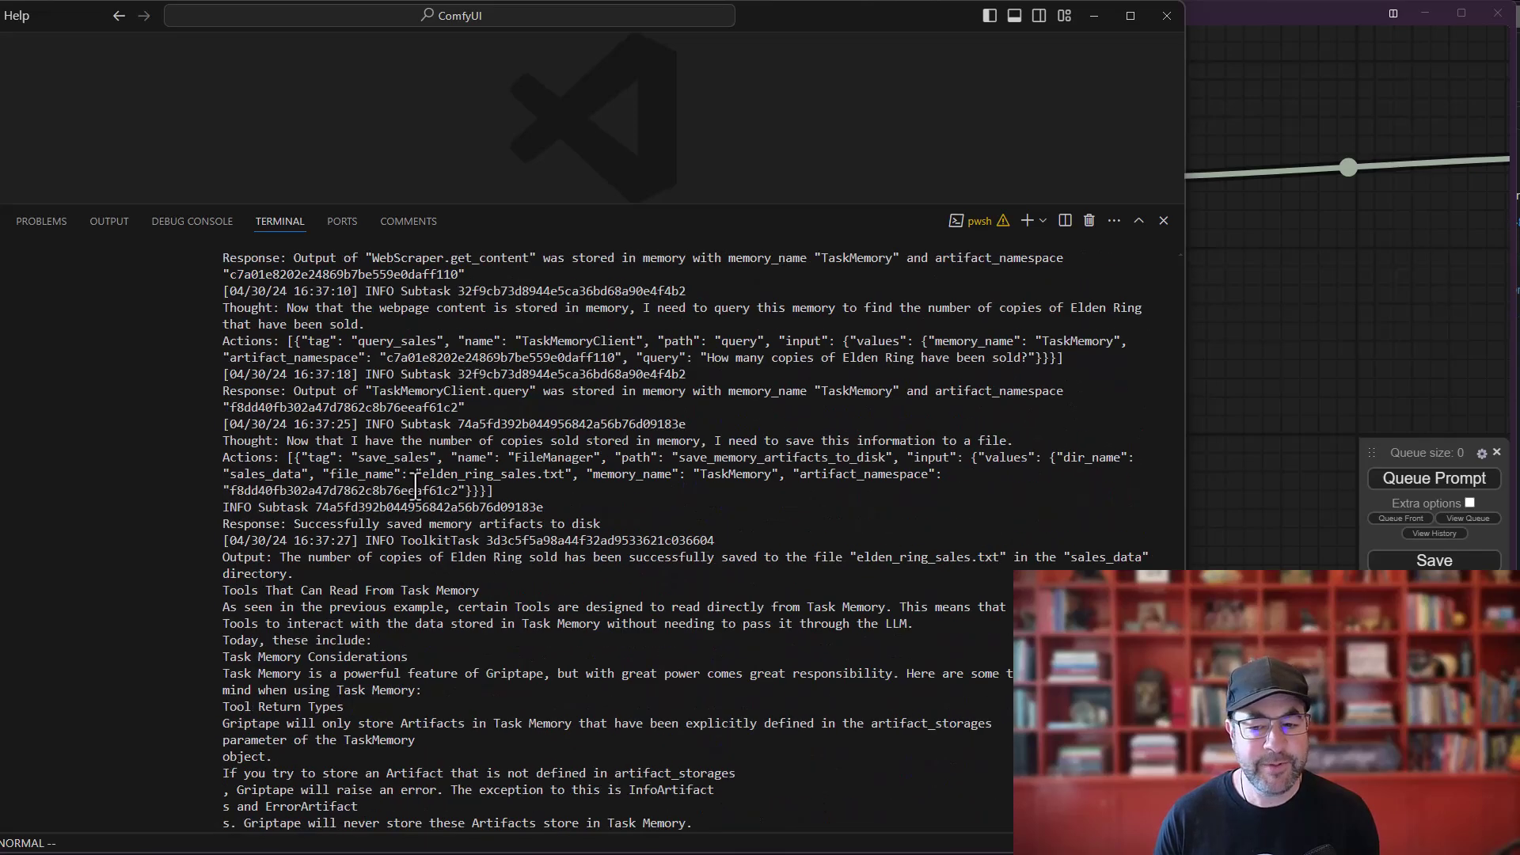
scroll(415, 485, "down", 20)
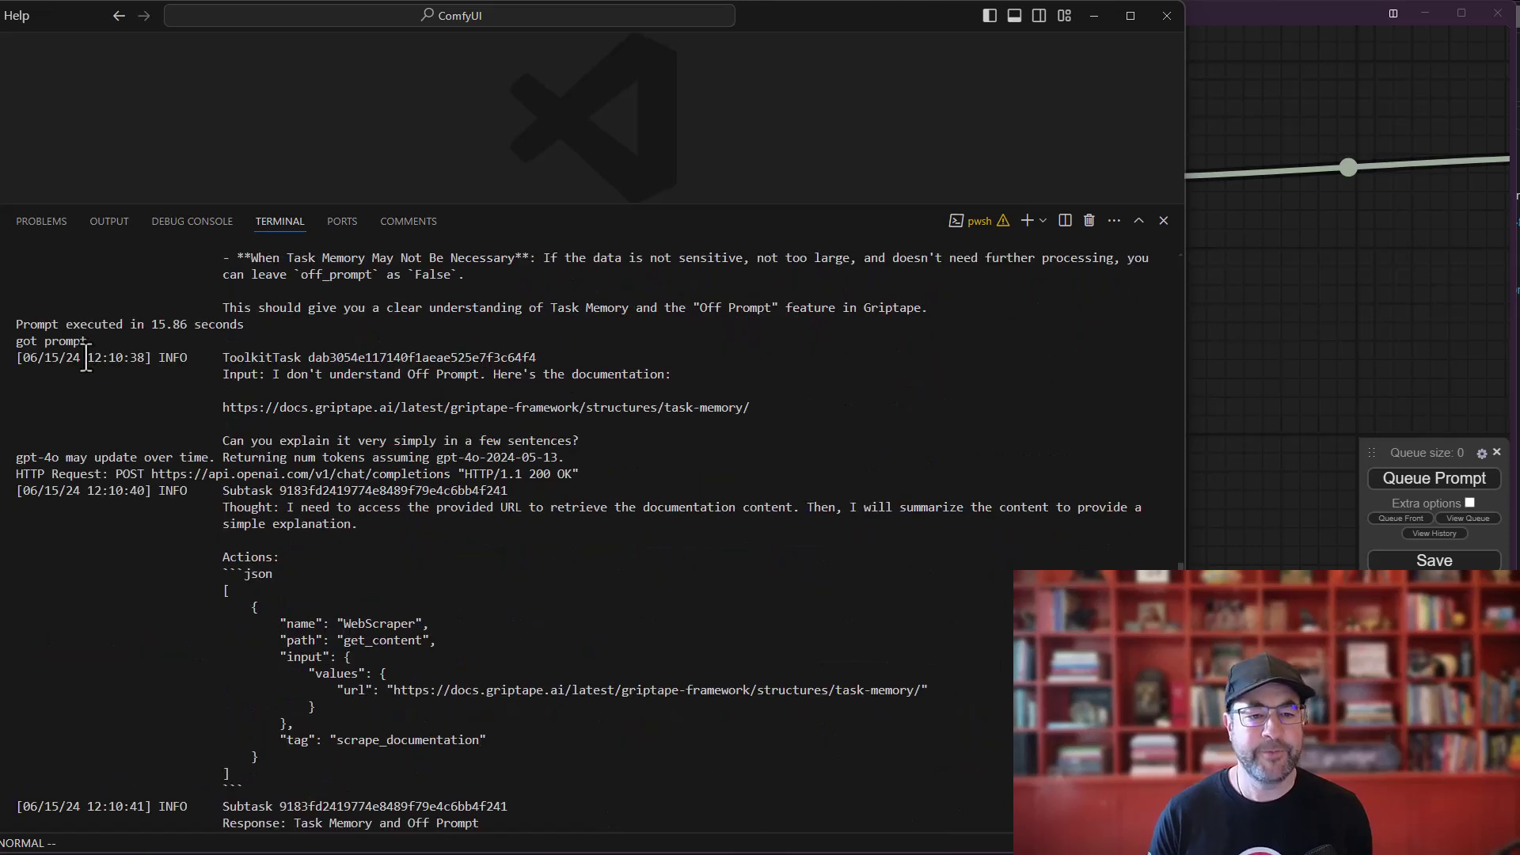
scroll(236, 388, "up", 2)
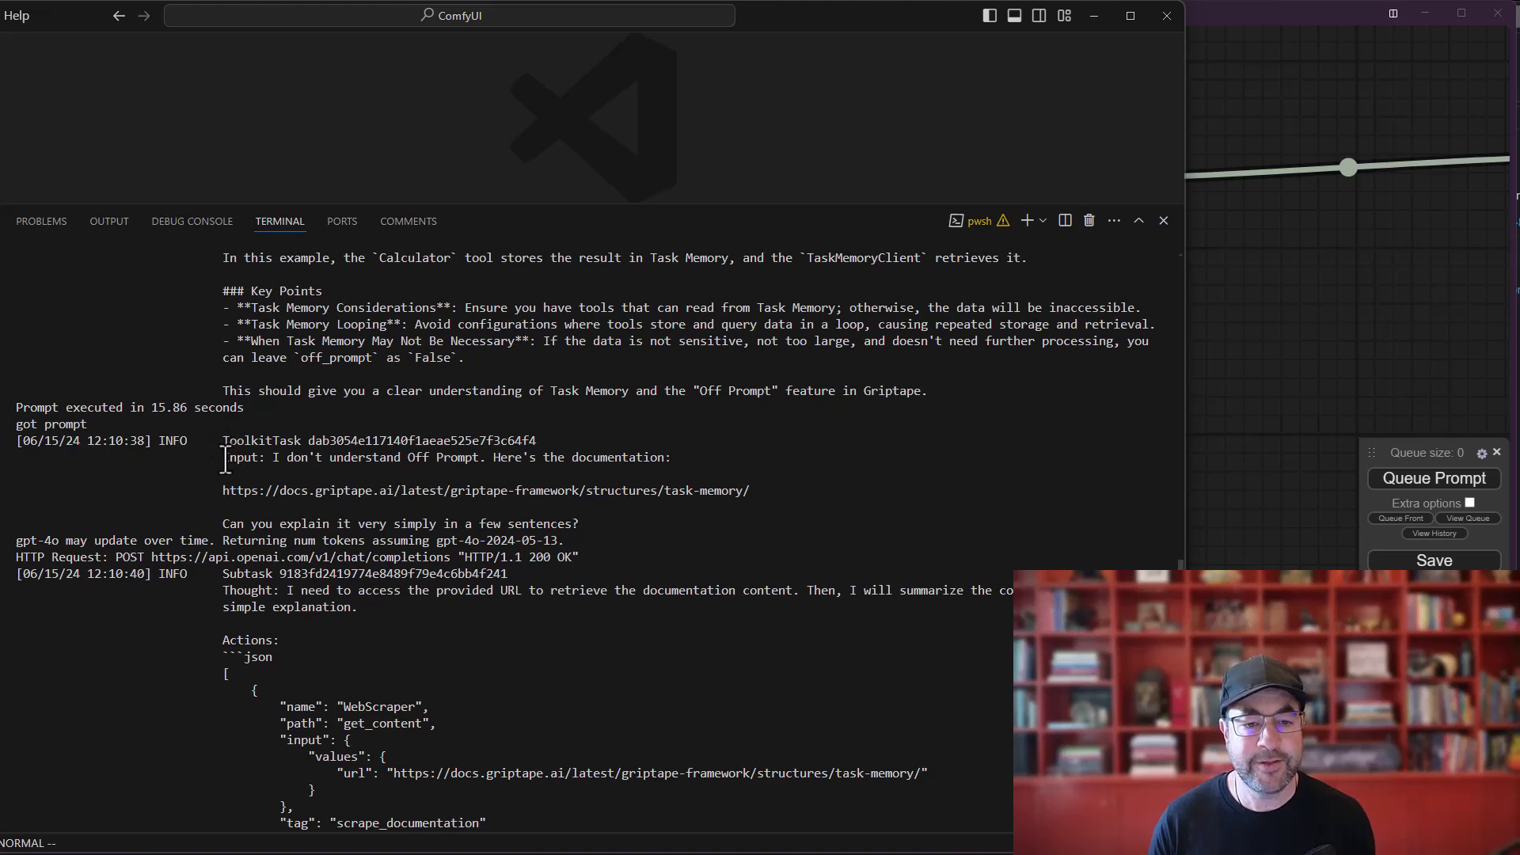
Highlight the agent's input question and its Thought about retrieving the docs.
left_click_drag(274, 457, 616, 486)
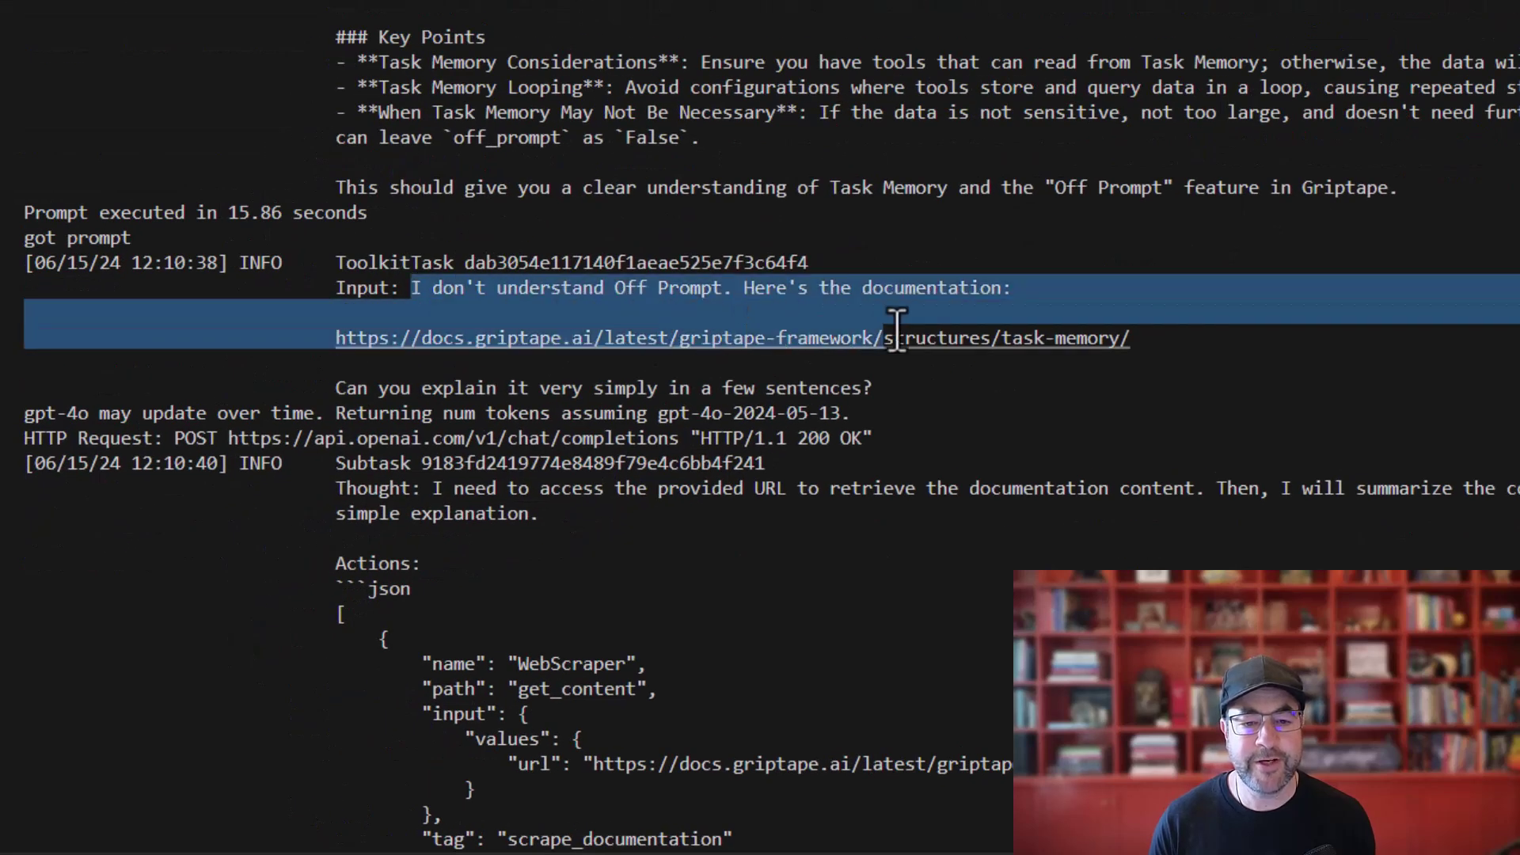
left_click_drag(932, 328, 1144, 393)
scroll(565, 456, "down", 2)
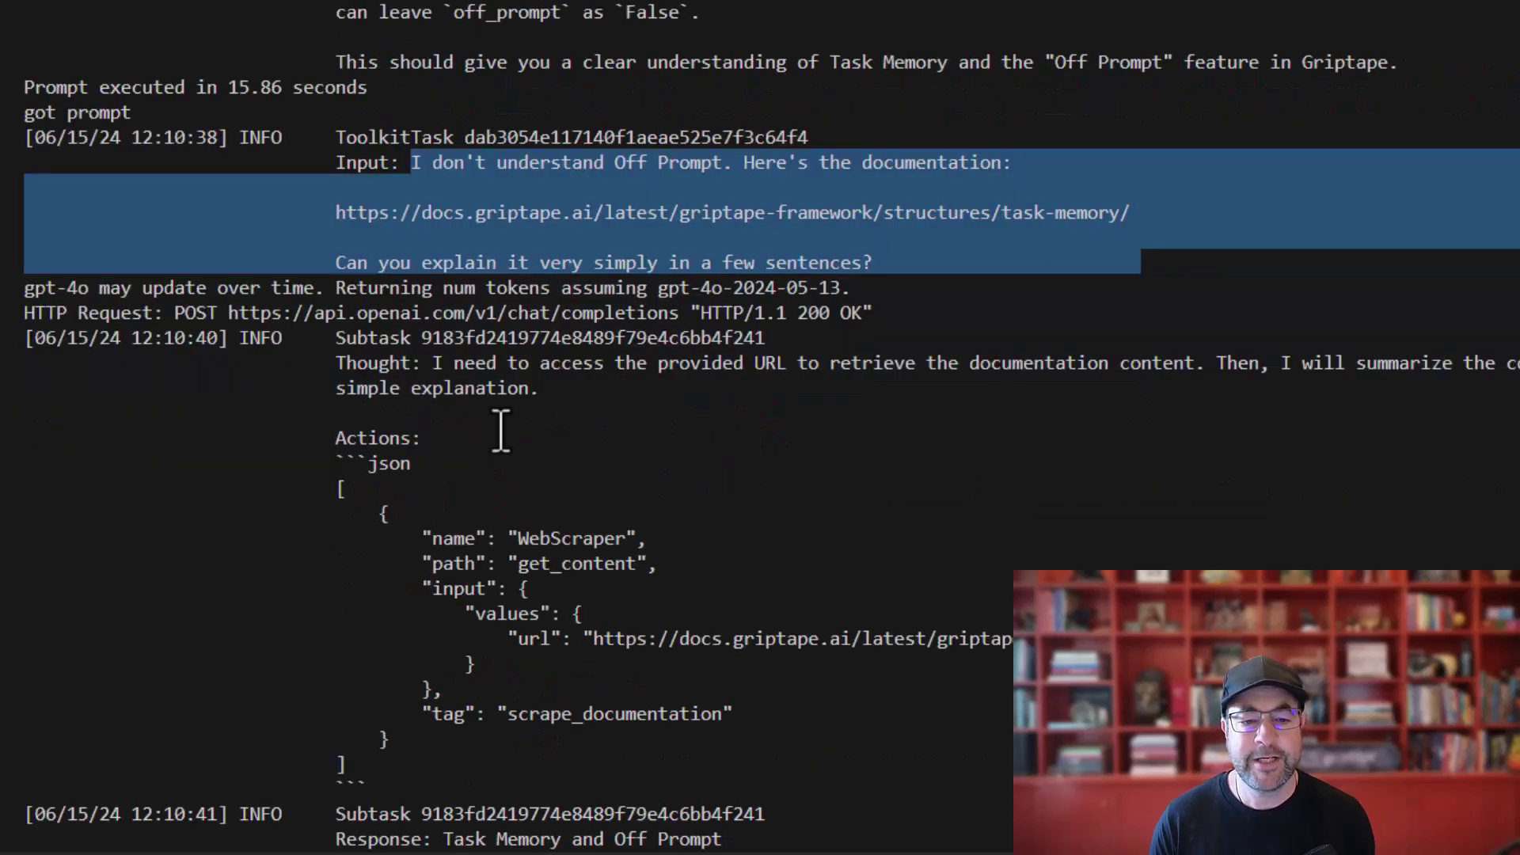
left_click(339, 373)
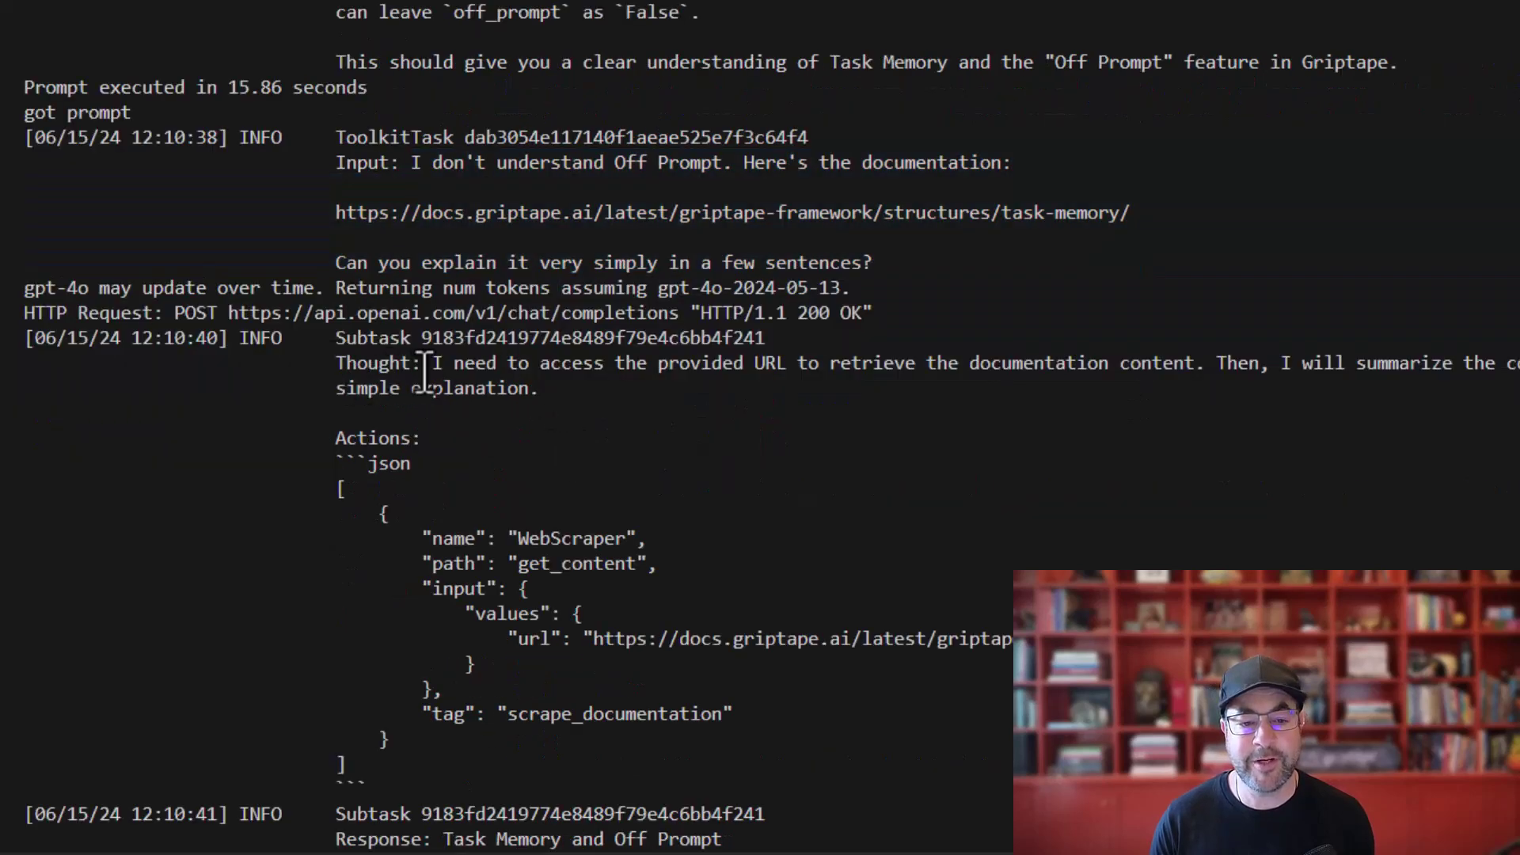
left_click_drag(433, 364, 572, 392)
Trace the WebScraper get_content action, its scraped URL and the off_prompt=False output lines.
scroll(646, 404, "down", 2)
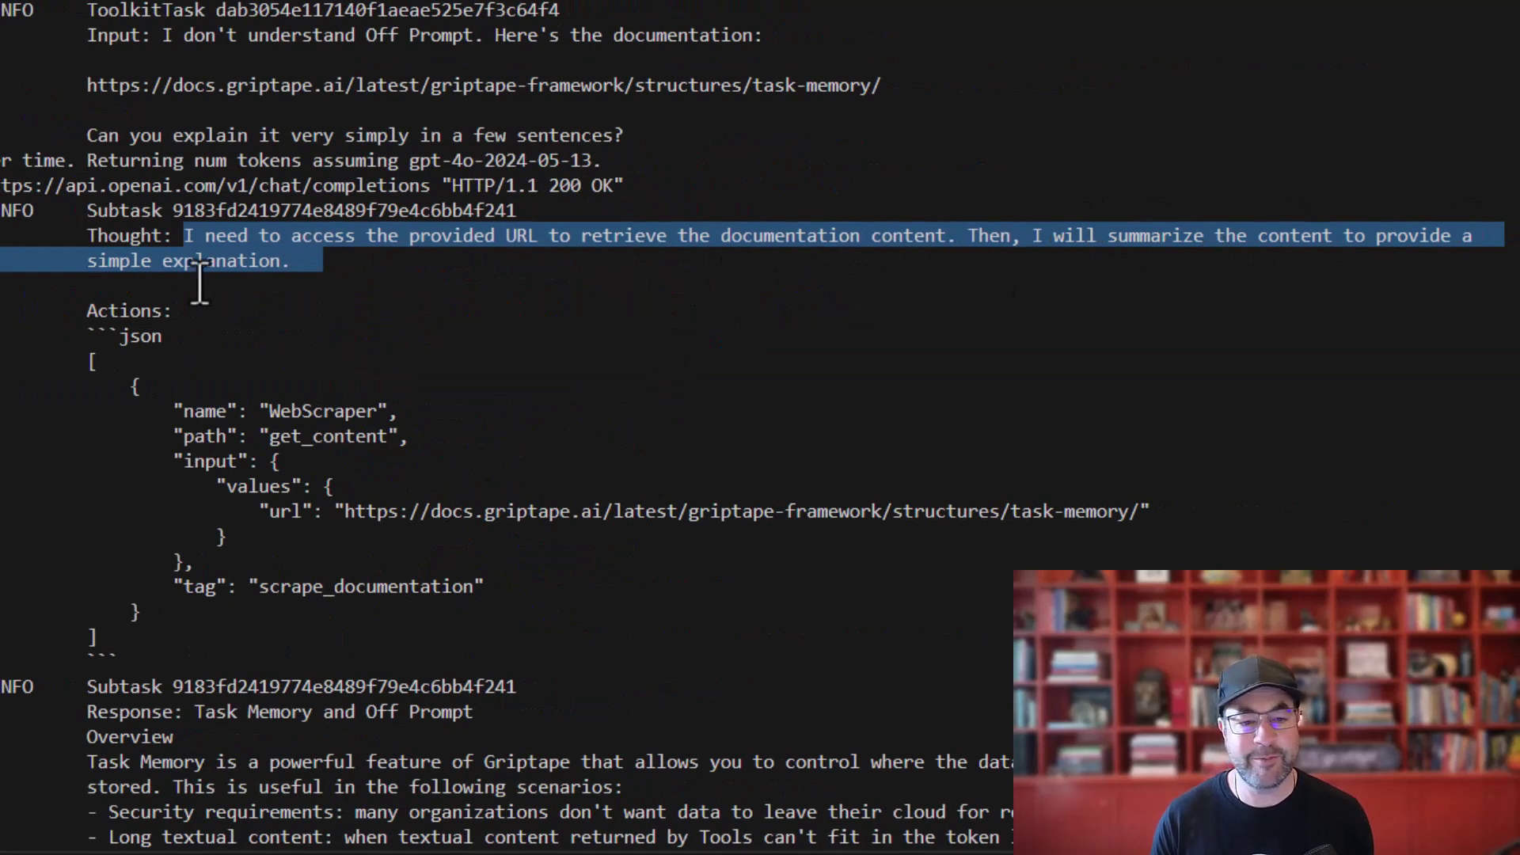
scroll(162, 293, "down", 2)
left_click_drag(75, 175, 187, 539)
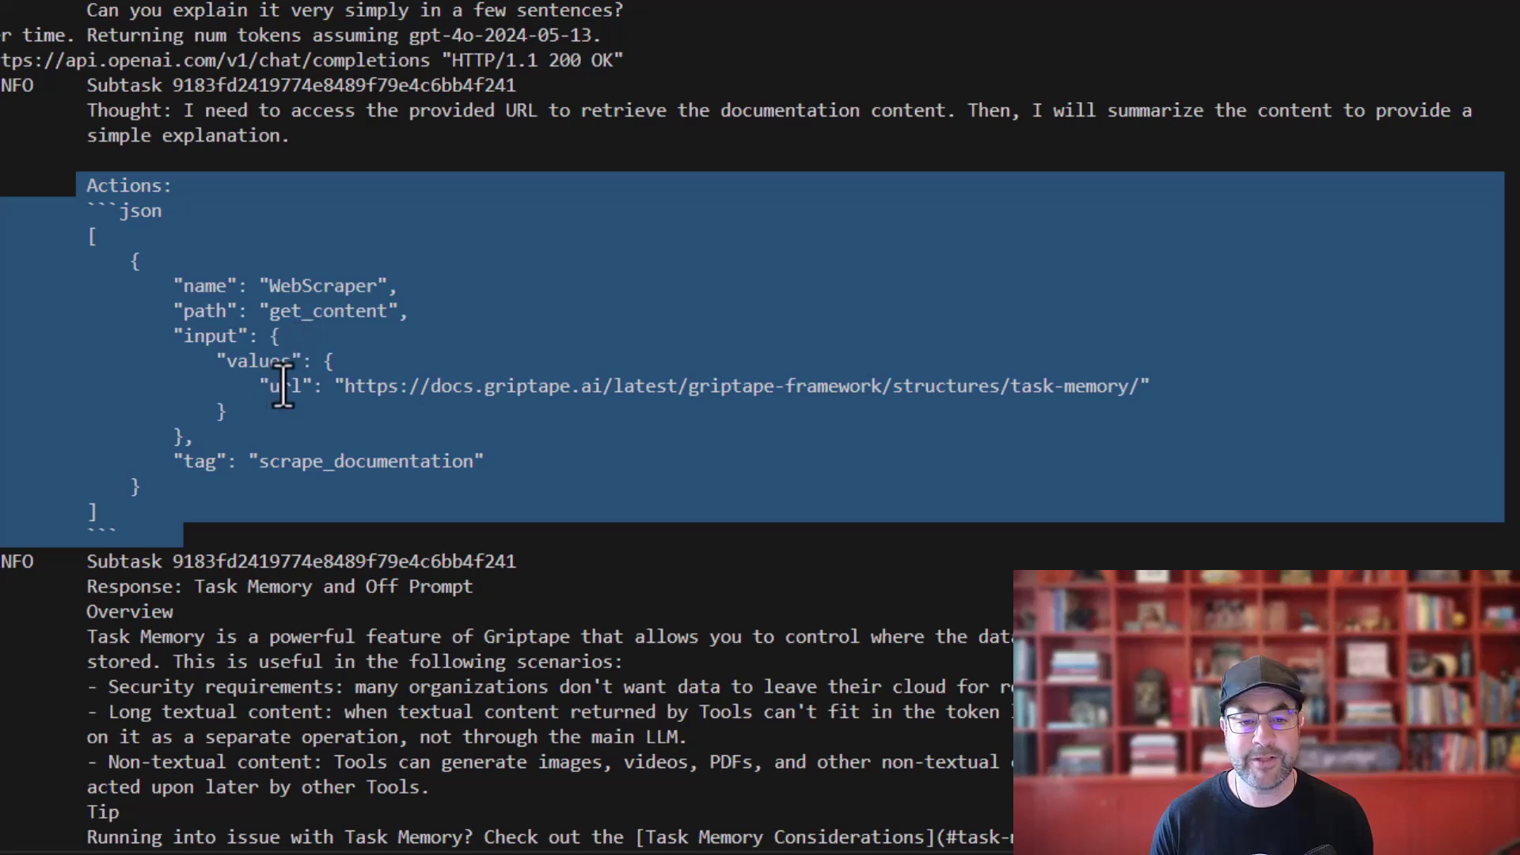
left_click_drag(334, 386, 230, 427)
left_click(270, 475)
scroll(293, 474, "down", 5)
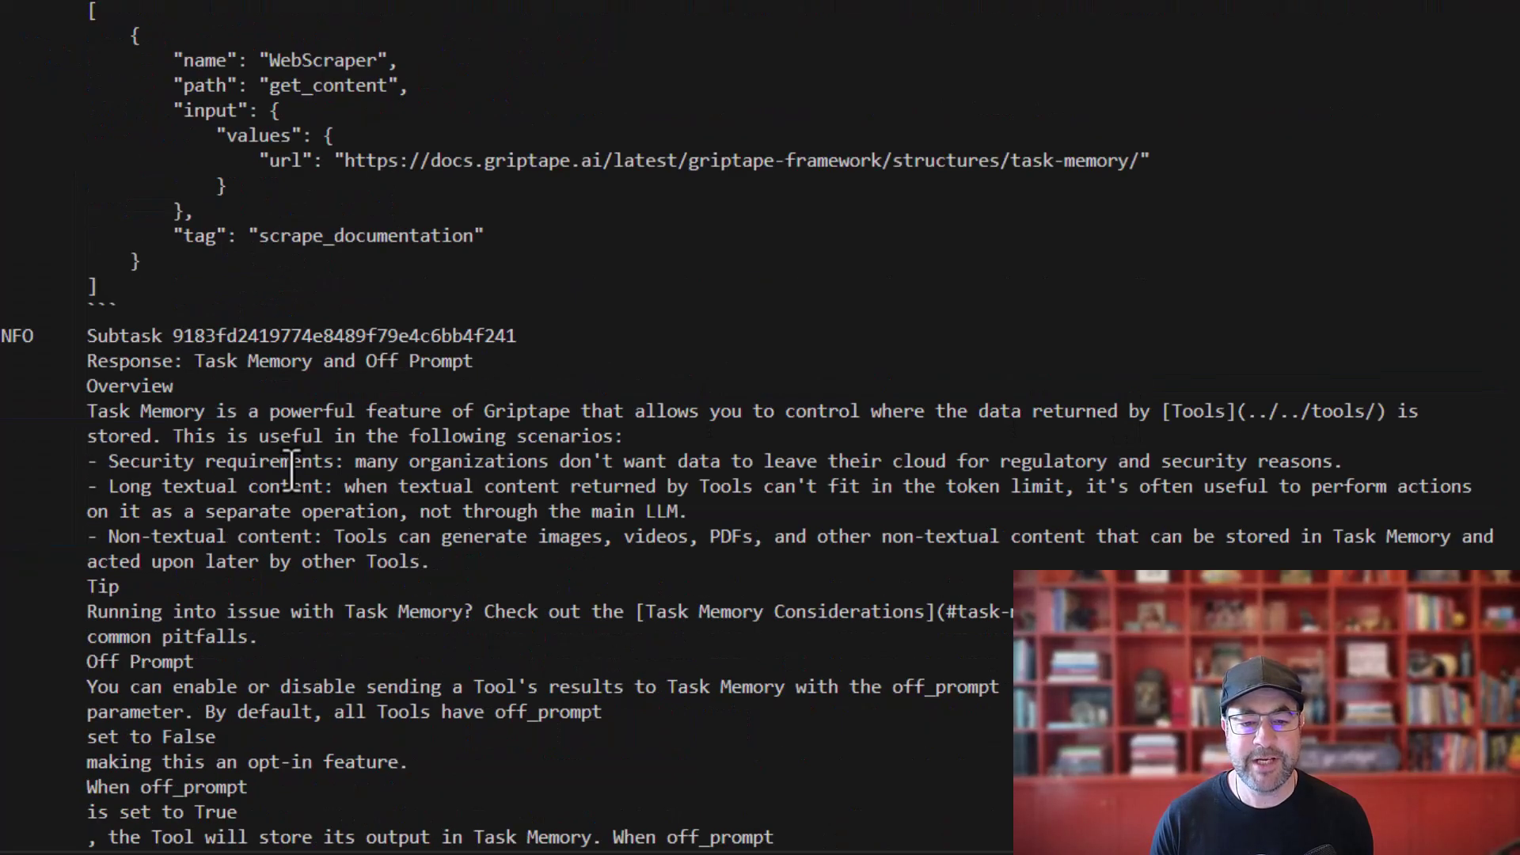
scroll(162, 273, "down", 2)
left_click_drag(123, 194, 261, 586)
scroll(269, 599, "down", 4)
scroll(273, 554, "down", 5)
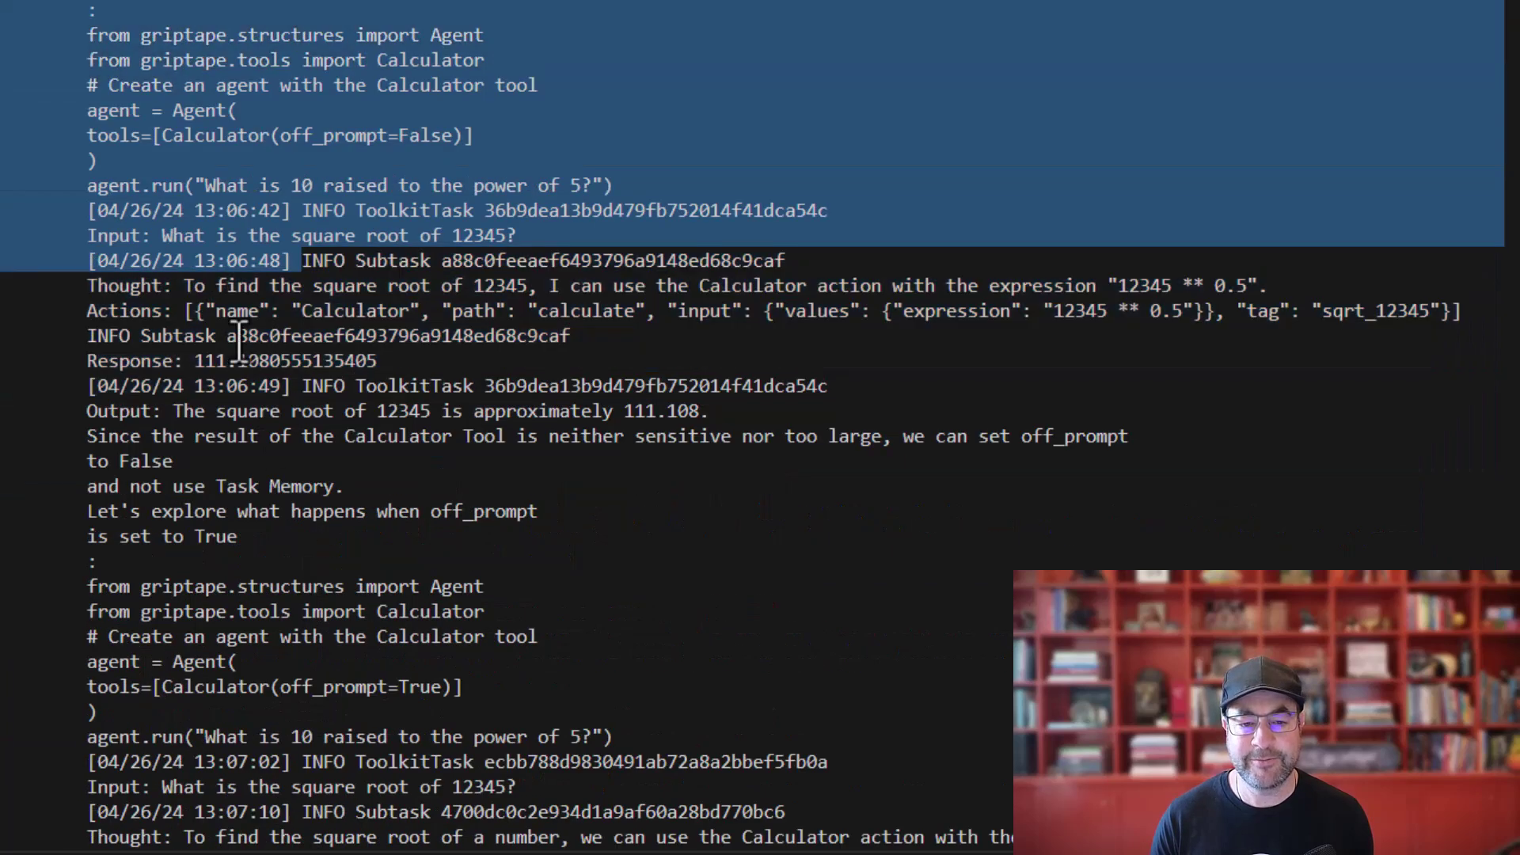
left_click_drag(237, 335, 273, 444)
left_click_drag(97, 135, 281, 590)
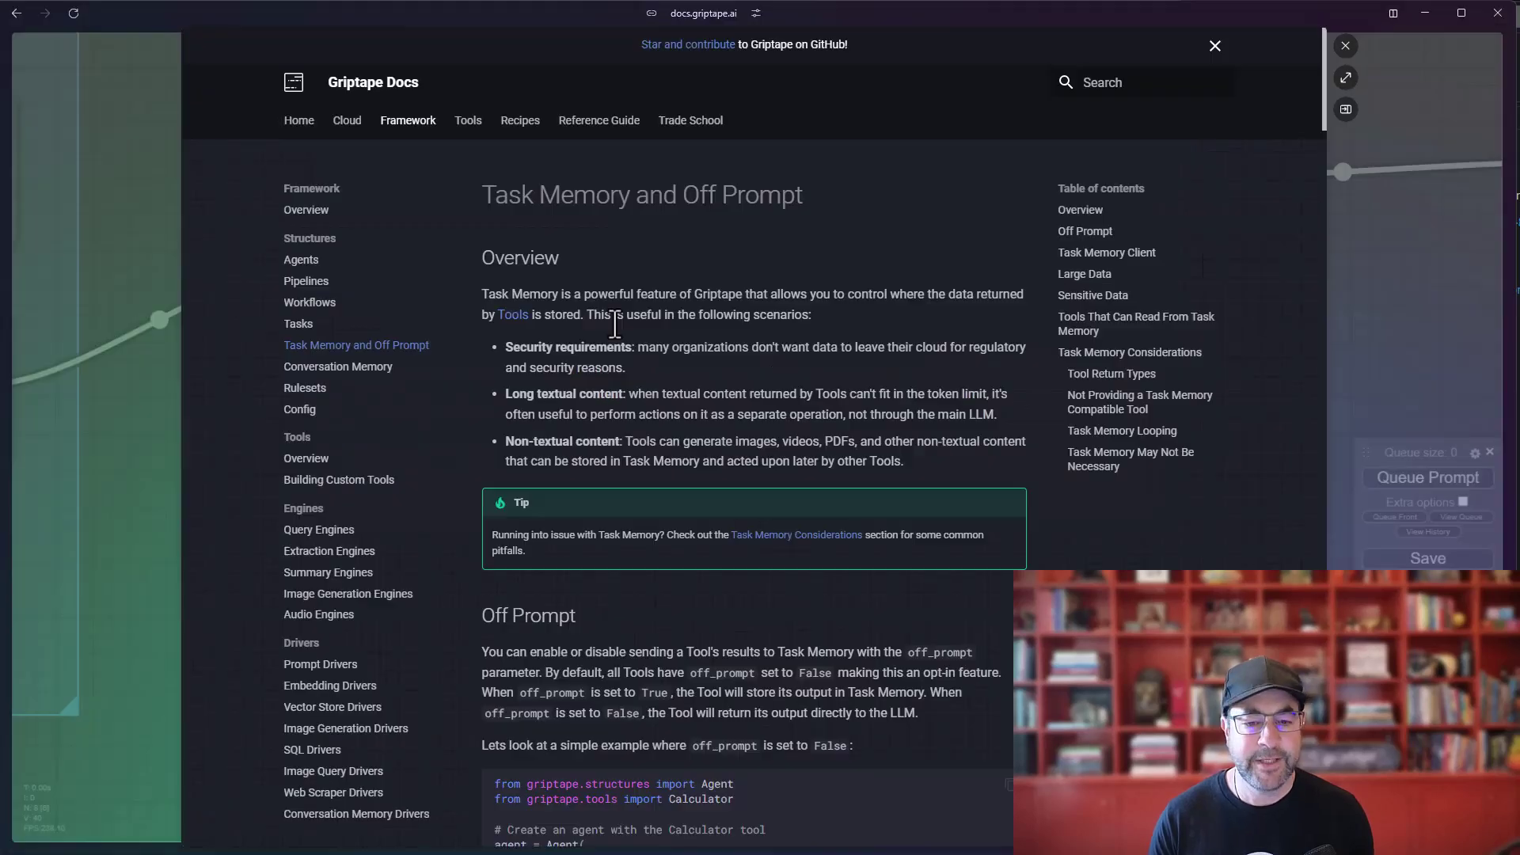
Scroll the docs page through the Off Prompt, Task Memory Client, Large Data and Sensitive Data examples.
scroll(626, 330, "down", 5)
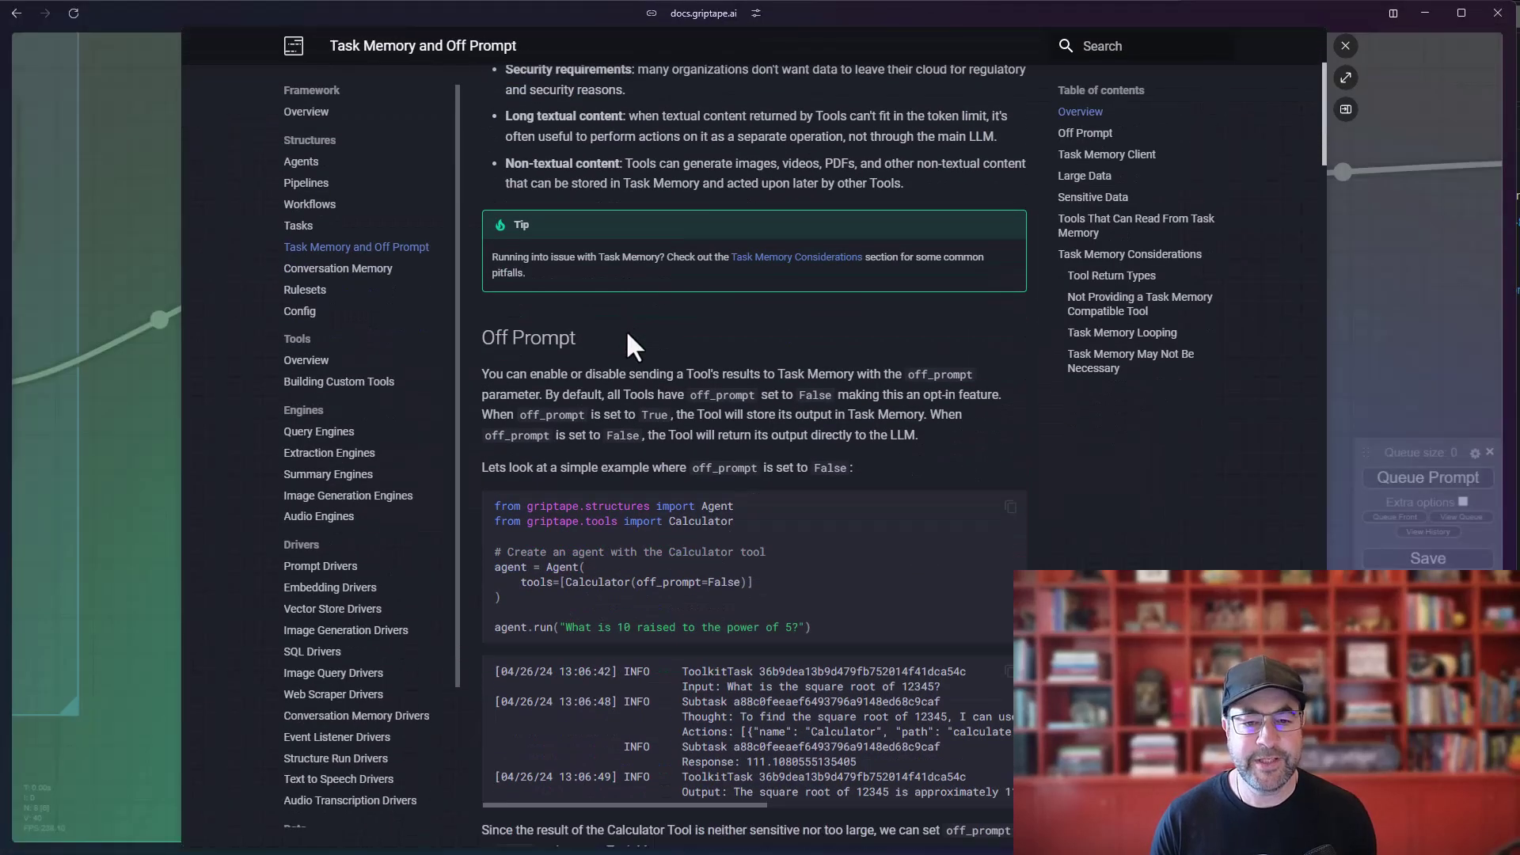
scroll(582, 281, "down", 5)
scroll(584, 224, "up", 2)
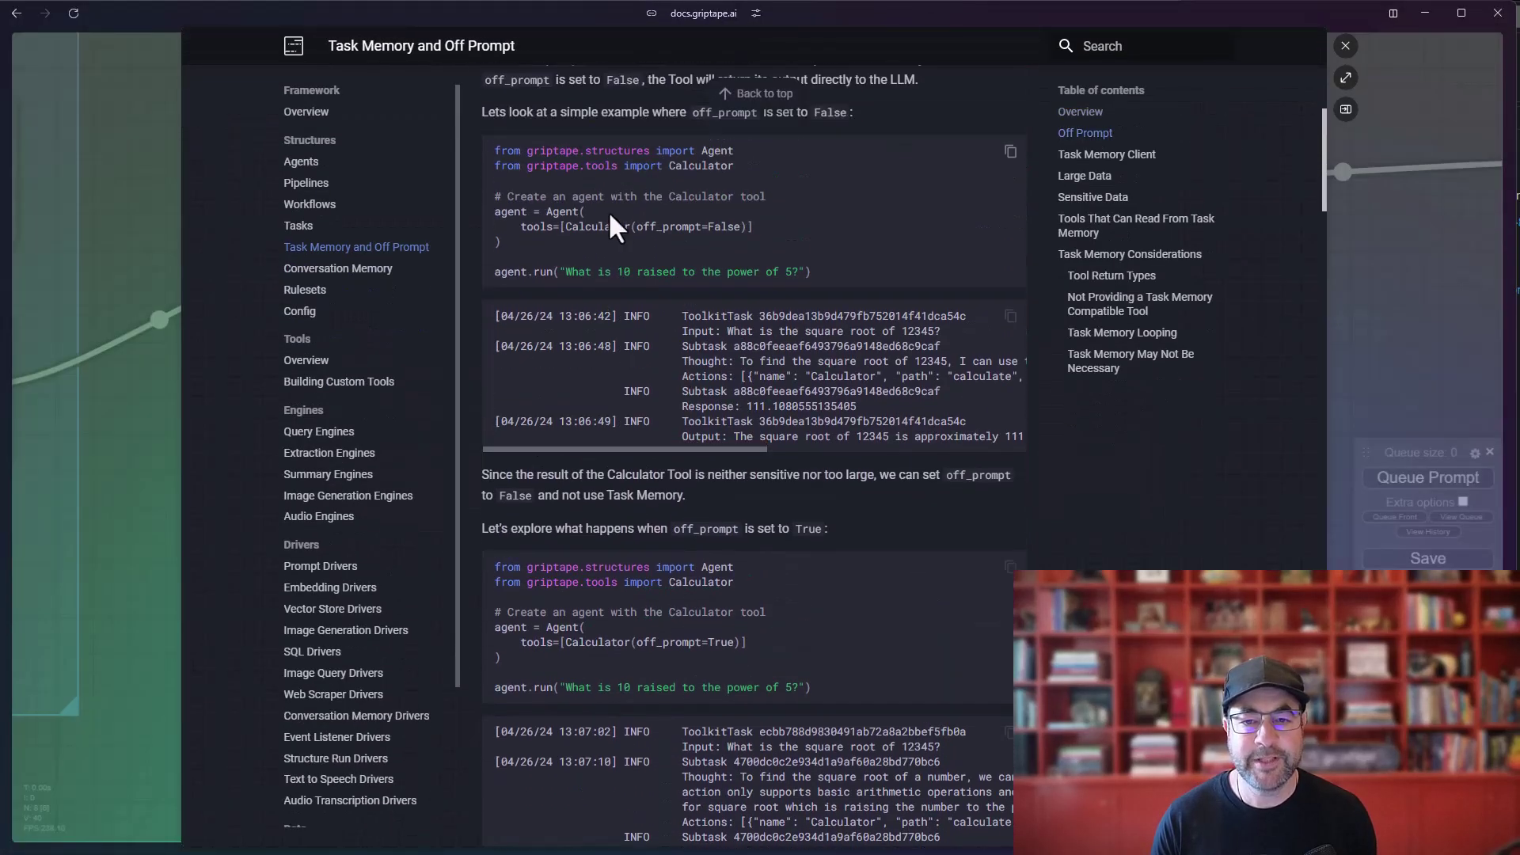
scroll(712, 301, "down", 4)
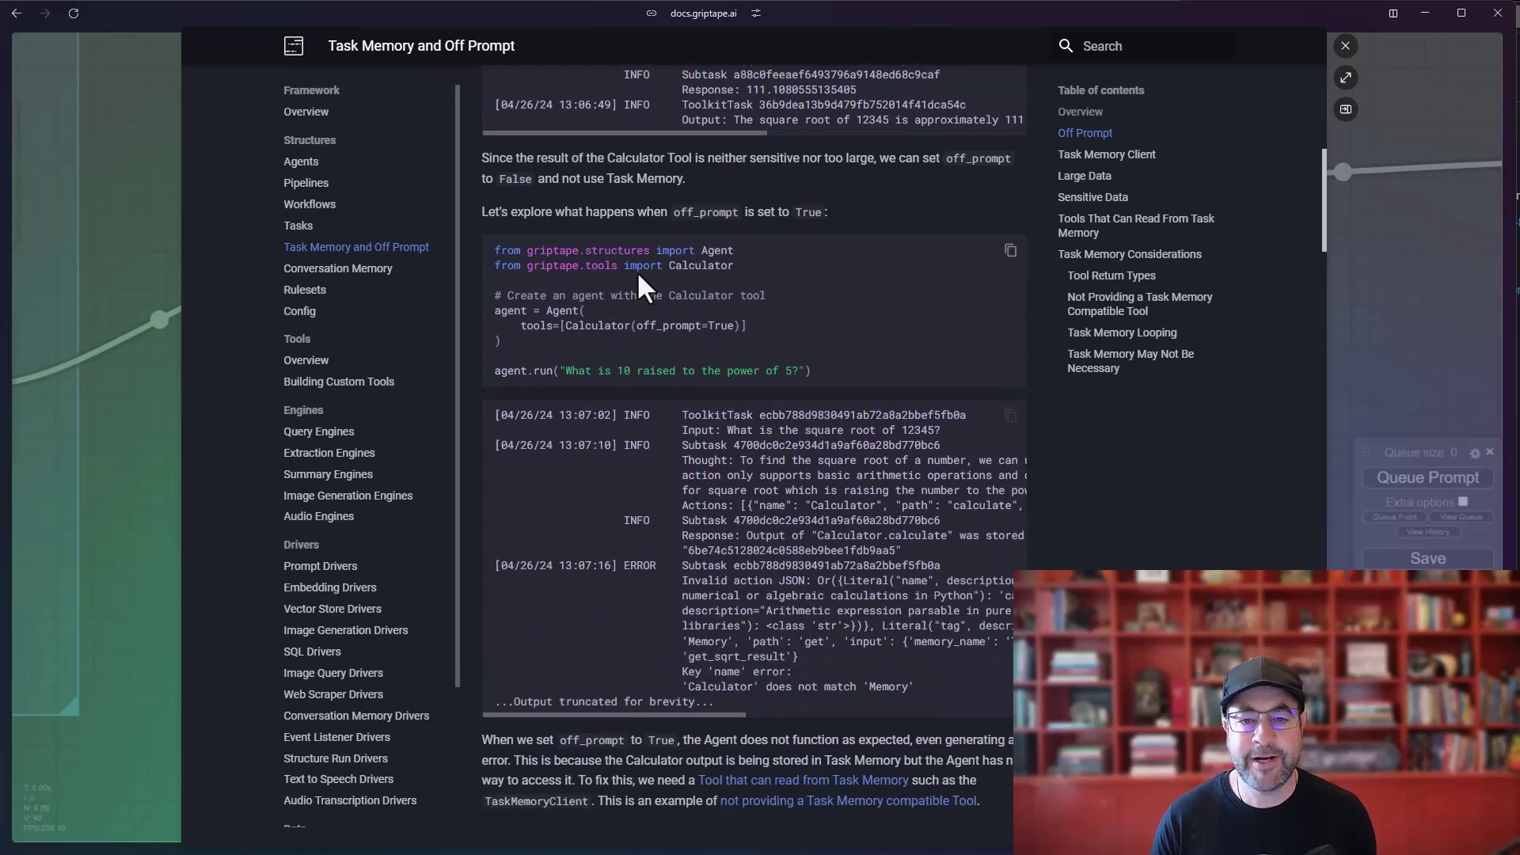
scroll(658, 273, "down", 7)
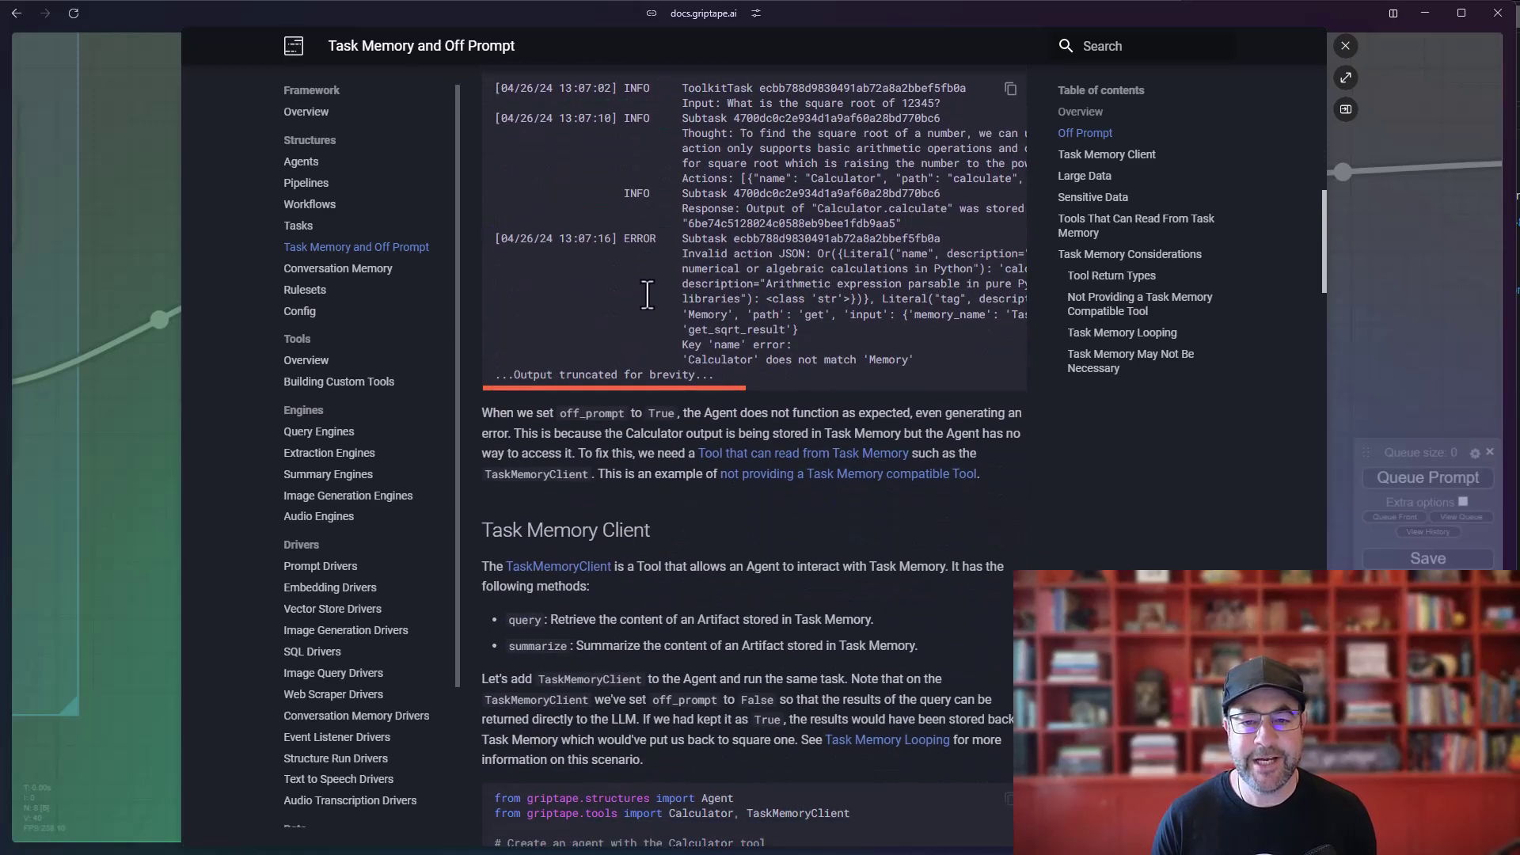
scroll(646, 324, "down", 10)
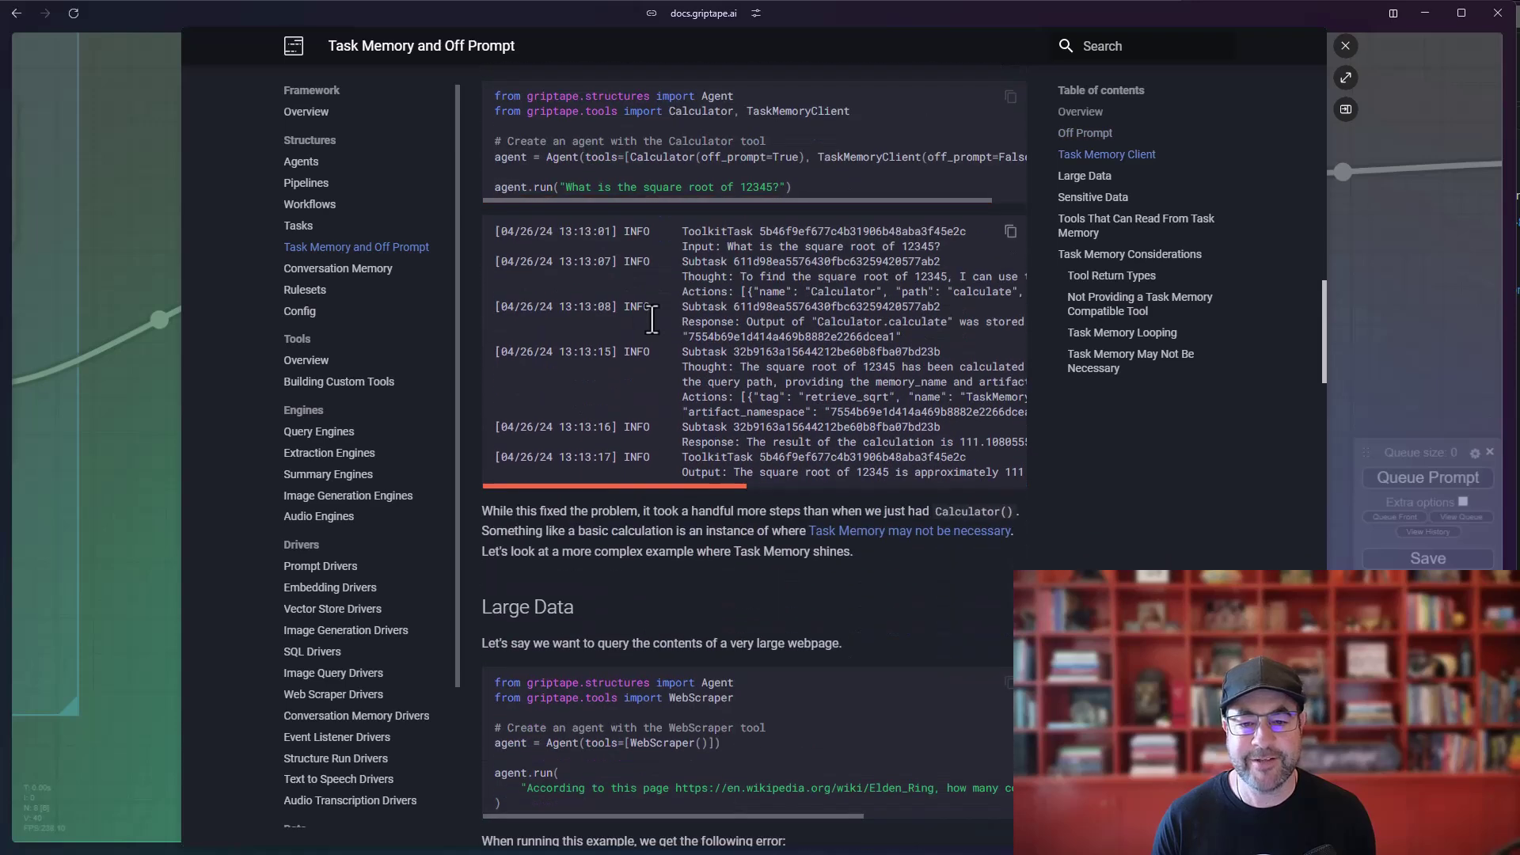
scroll(651, 323, "down", 10)
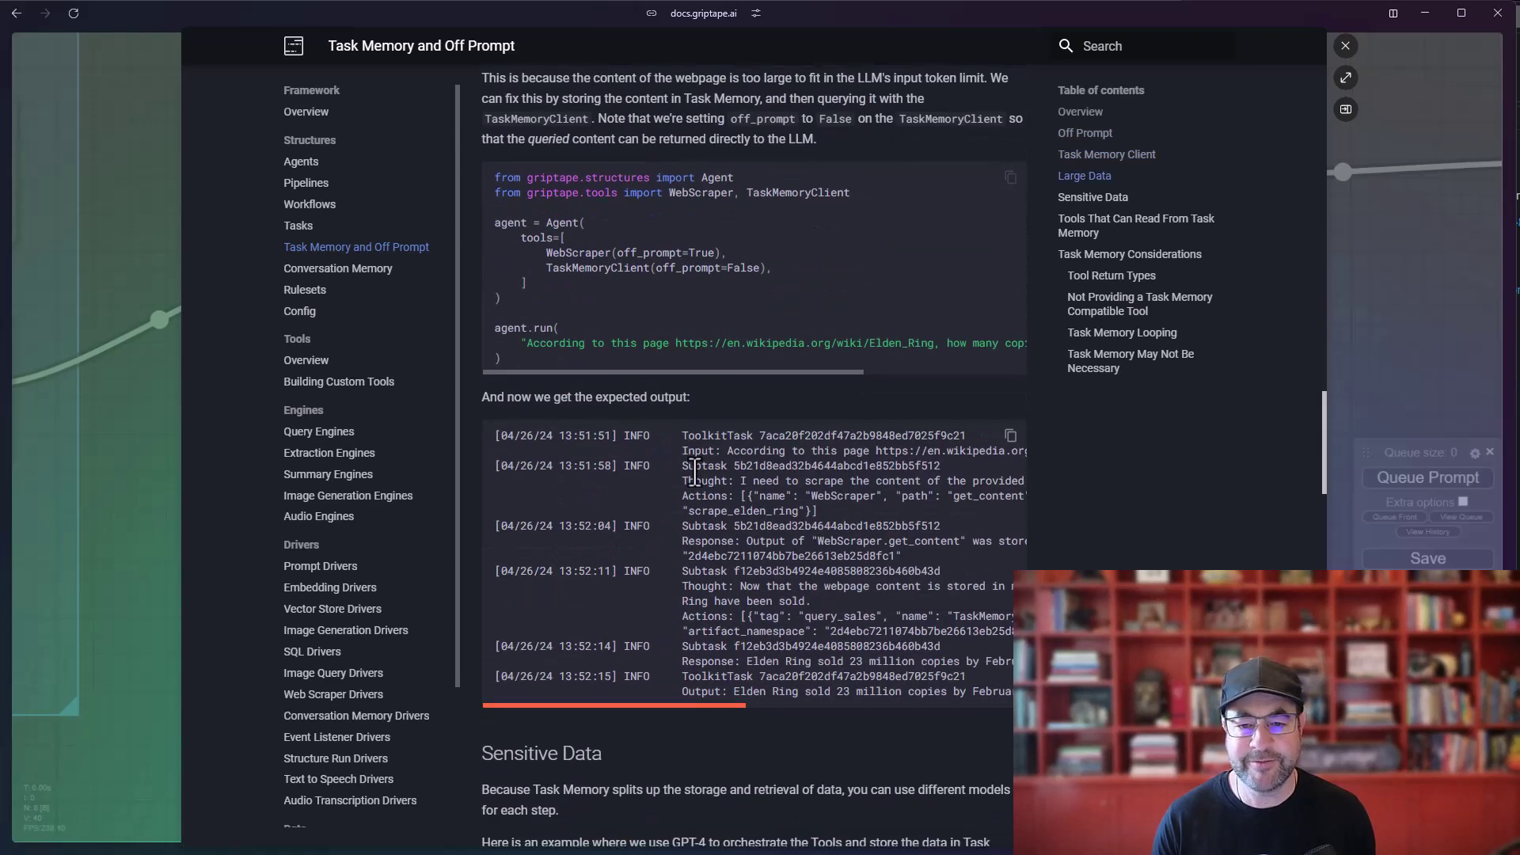
scroll(701, 485, "down", 10)
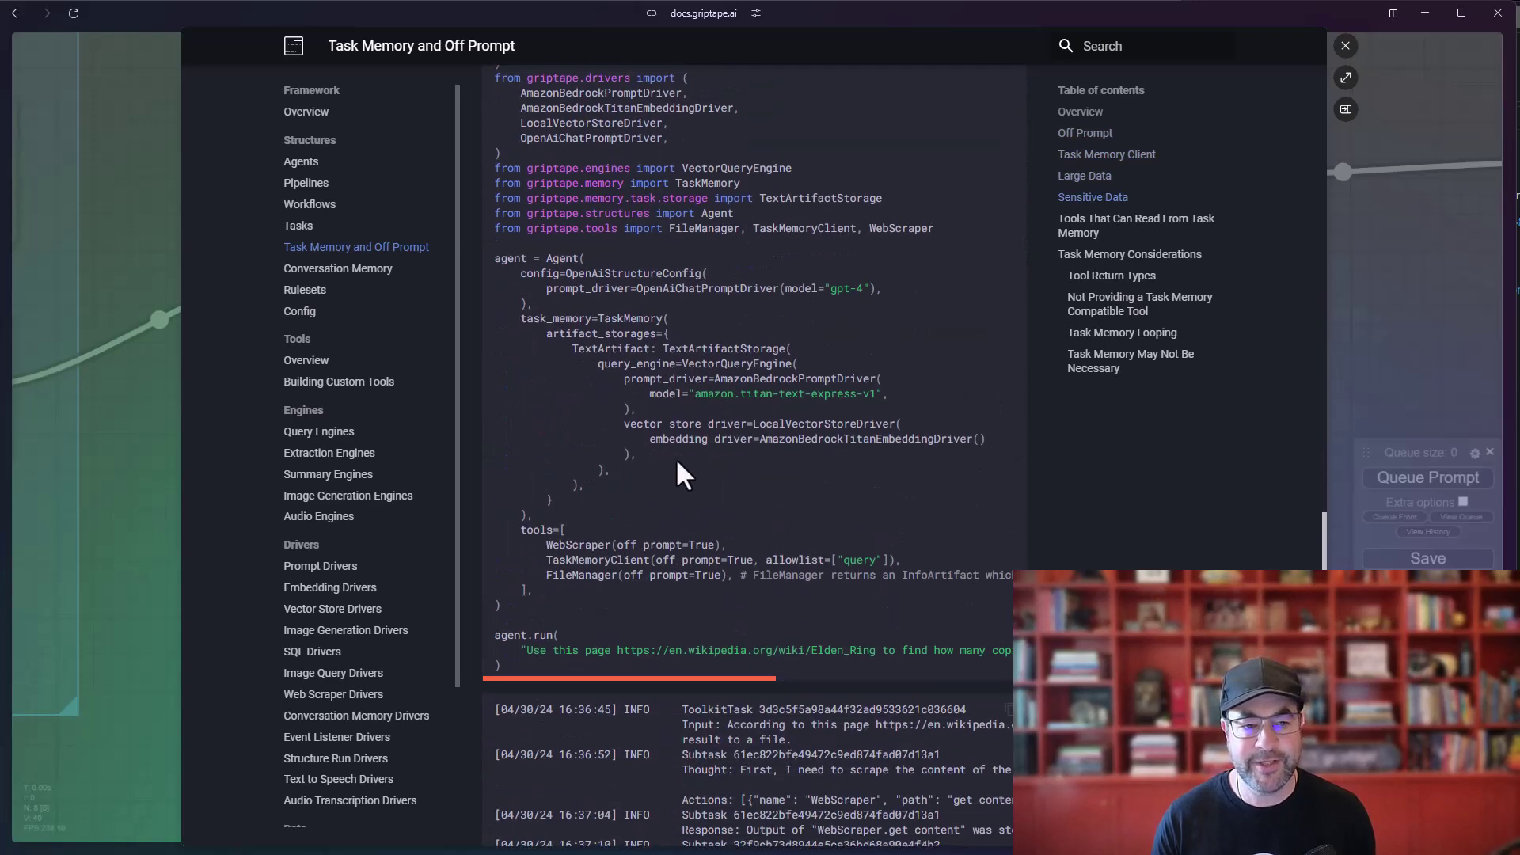
key("alt+Tab")
scroll(355, 436, "down", 8)
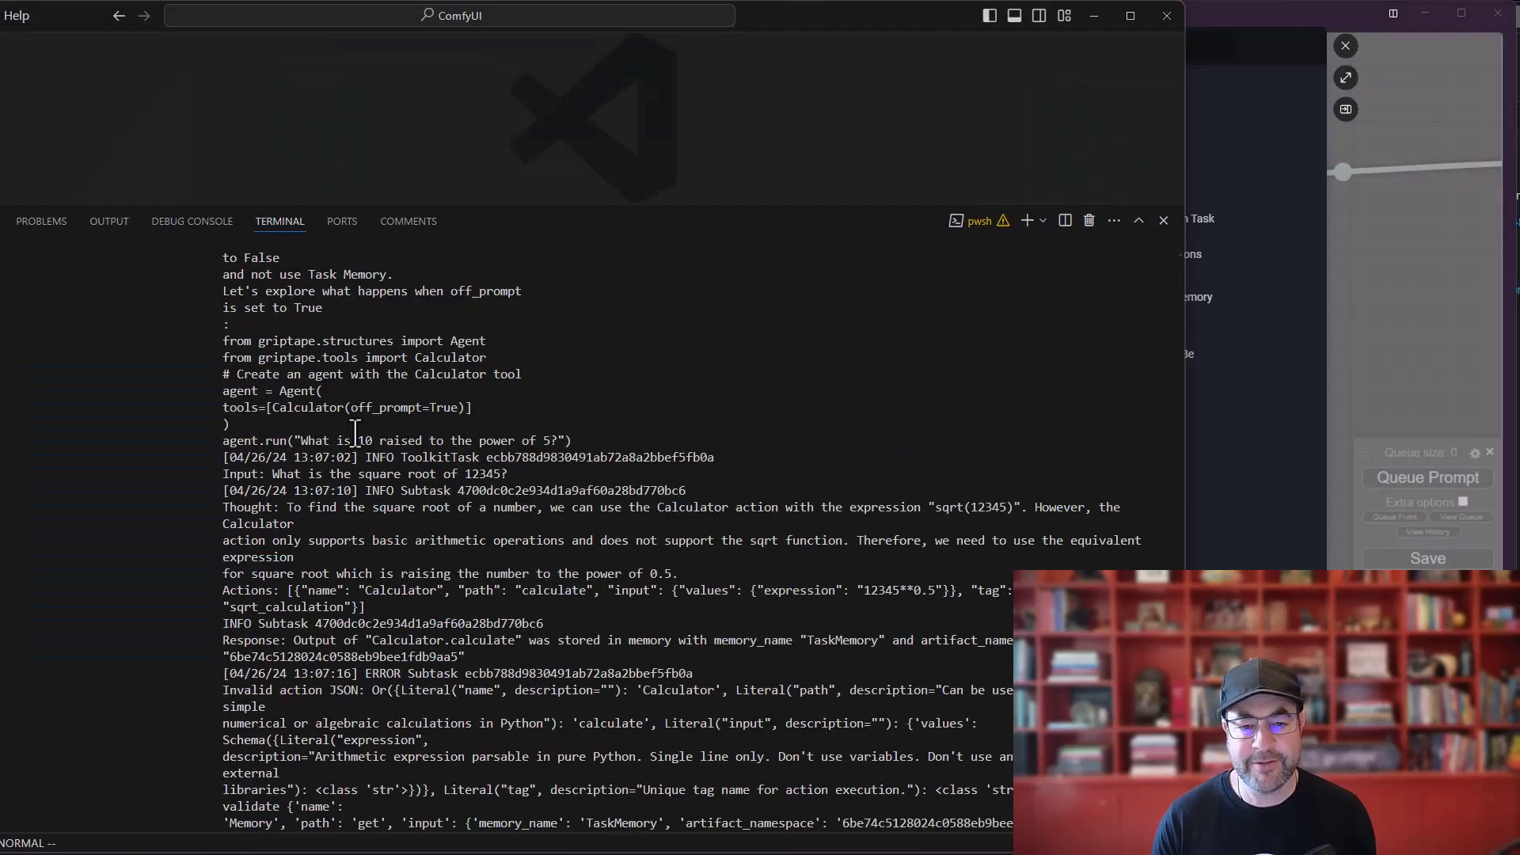
scroll(355, 436, "down", 20)
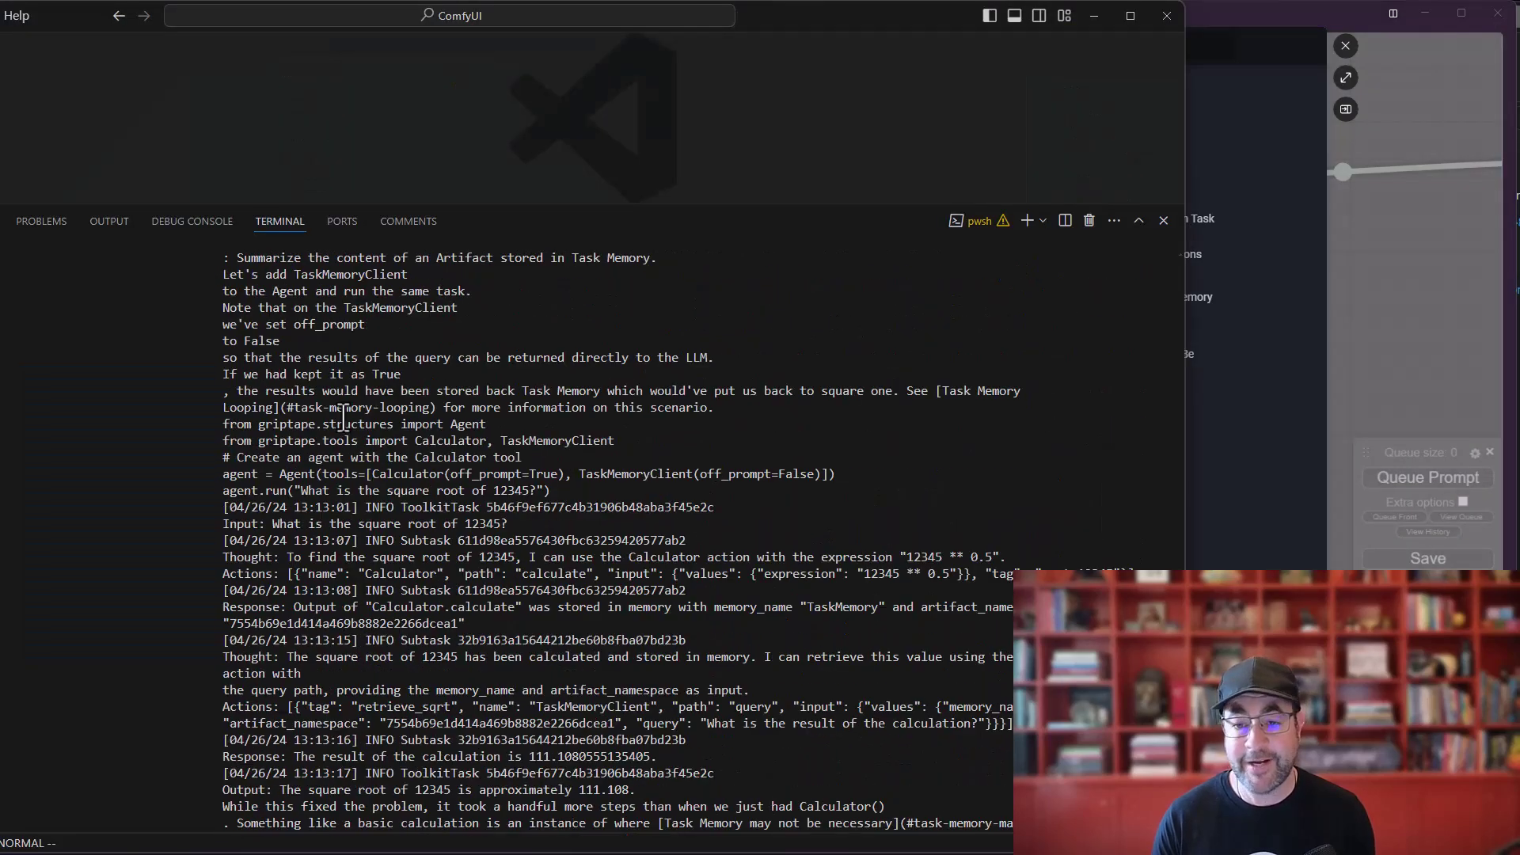
scroll(348, 415, "down", 14)
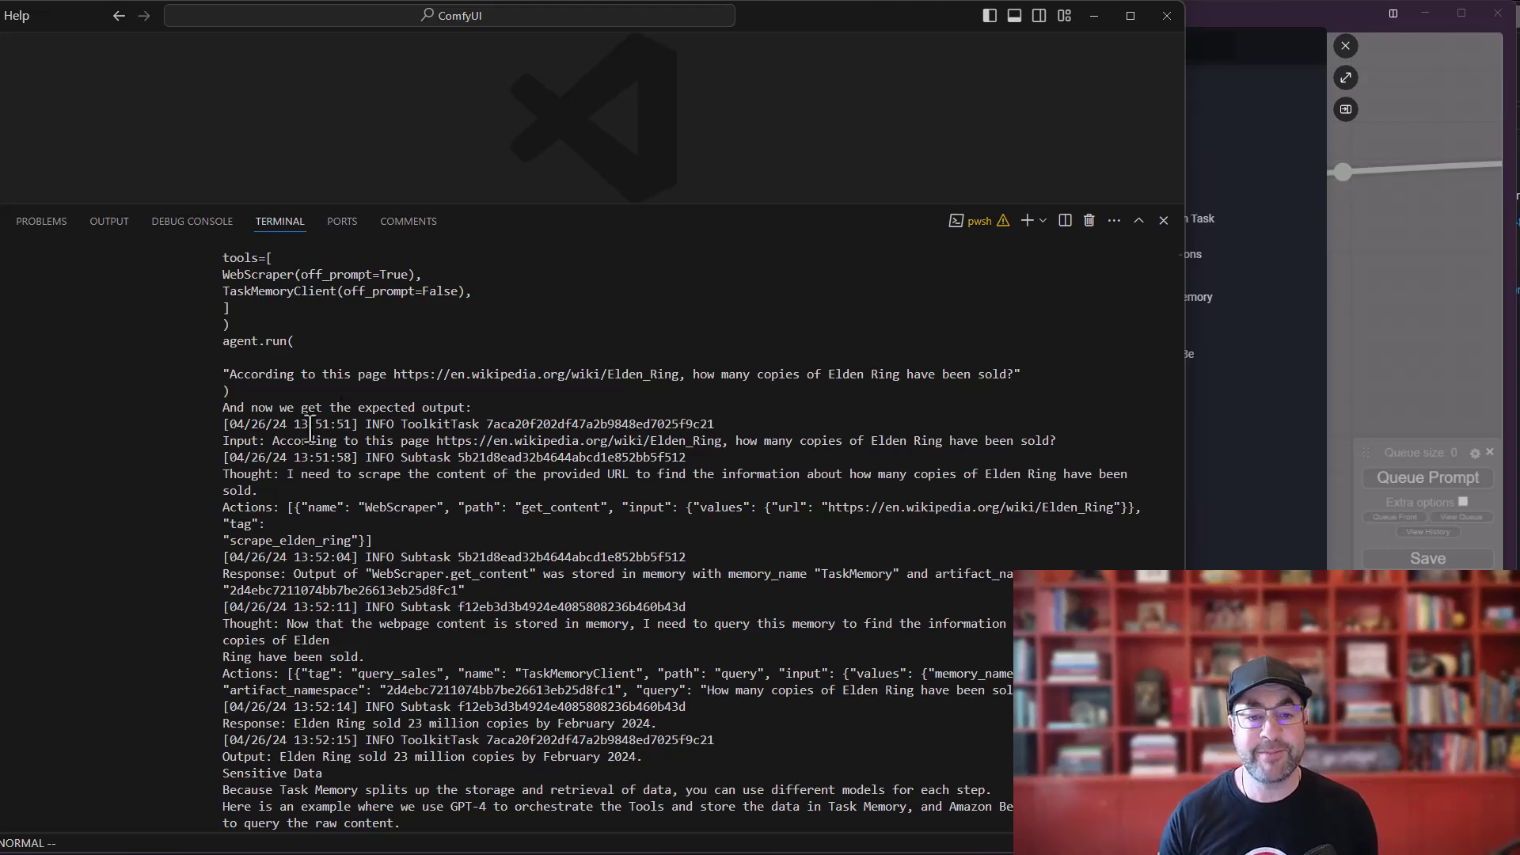
scroll(449, 546, "down", 20)
scroll(449, 546, "down", 20)
scroll(358, 575, "down", 3)
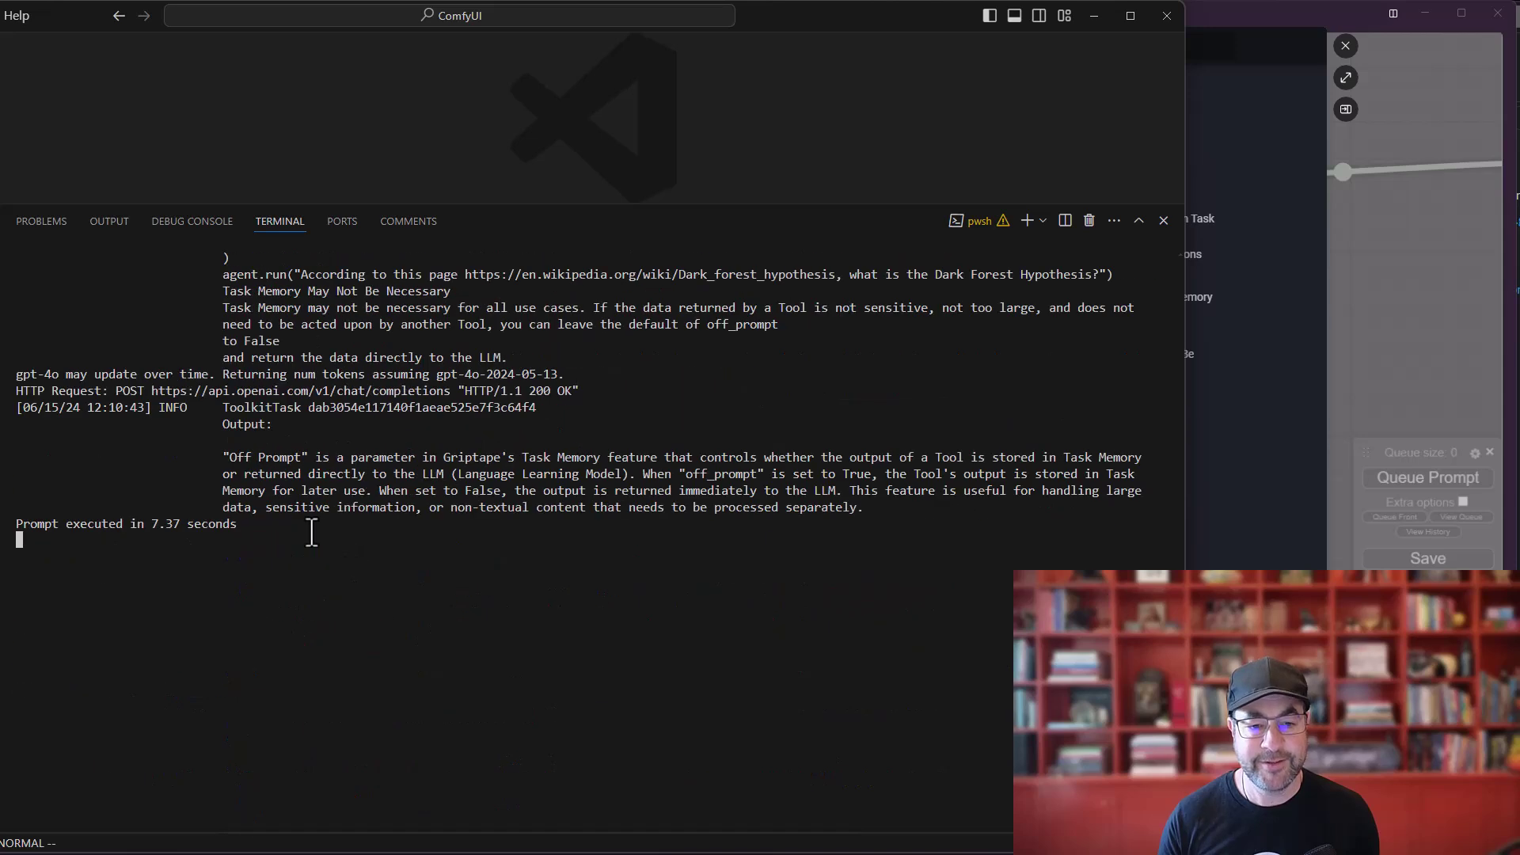
Copy the agent's output paragraph and close the Task Memory docs panel.
left_click_drag(221, 457, 271, 532)
right_click(289, 532)
left_click(1293, 37)
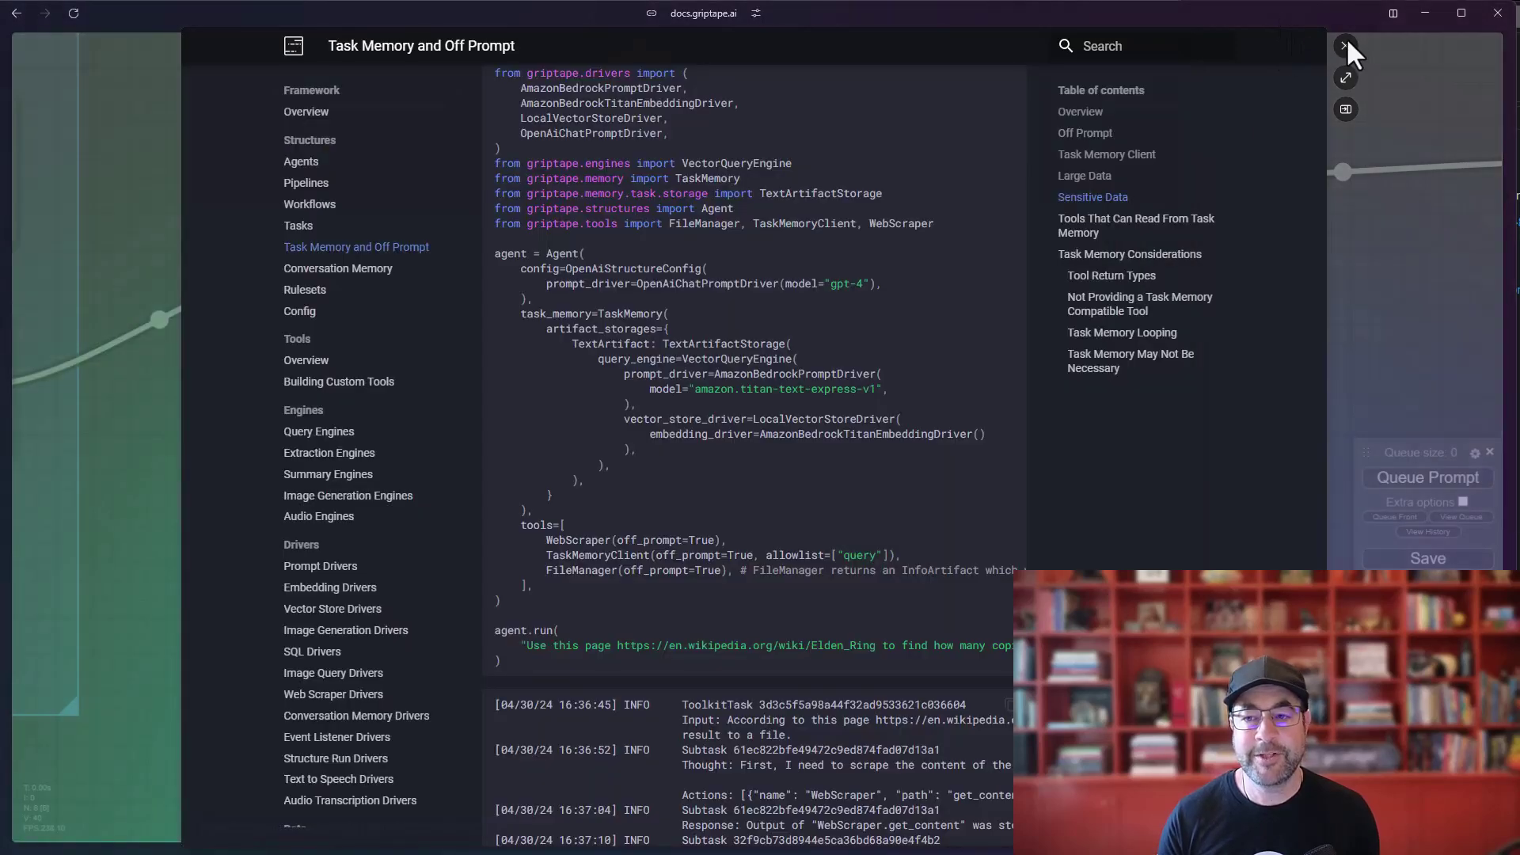
left_click(1343, 45)
Set WebScraper's off_prompt to true and queue the workflow again.
scroll(282, 562, "down", 3)
left_click_drag(189, 537, 316, 534)
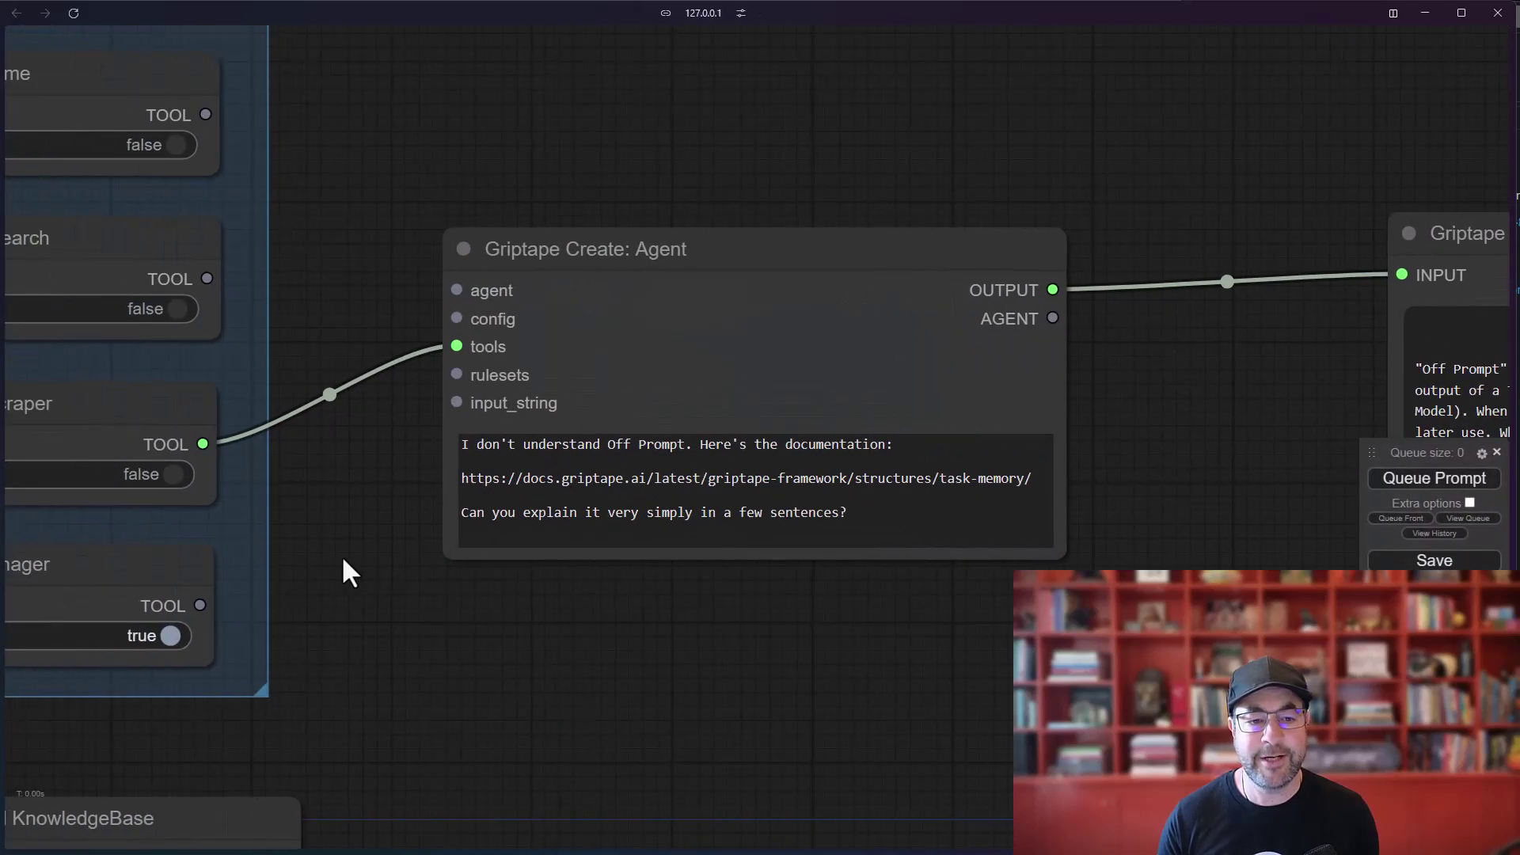
left_click(181, 475)
scroll(441, 536, "down", 2)
scroll(441, 536, "up", 2)
left_click_drag(420, 543, 275, 537)
left_click(1429, 478)
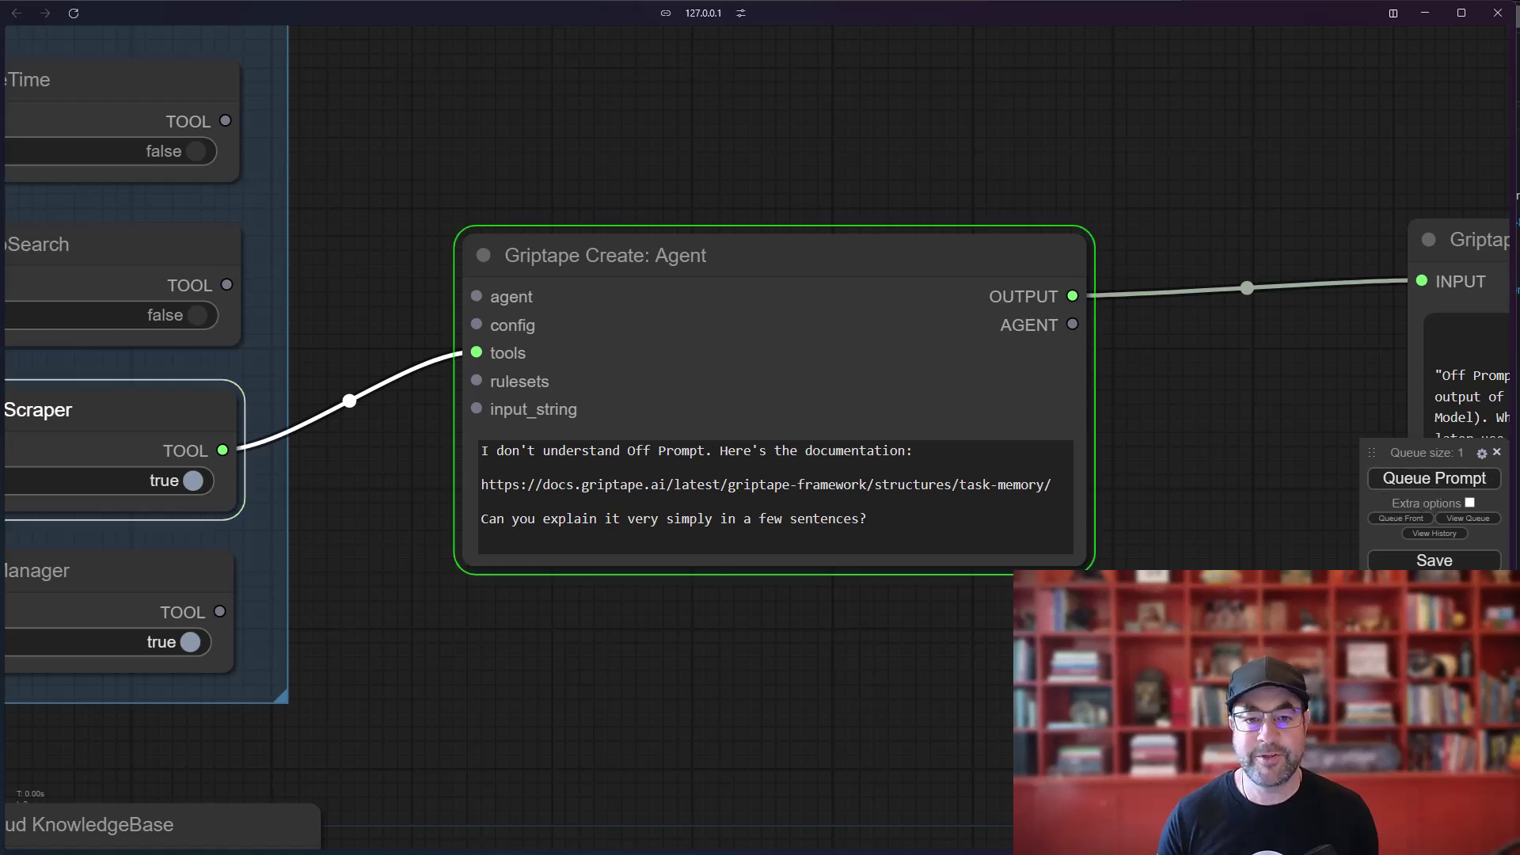
key("alt+Tab")
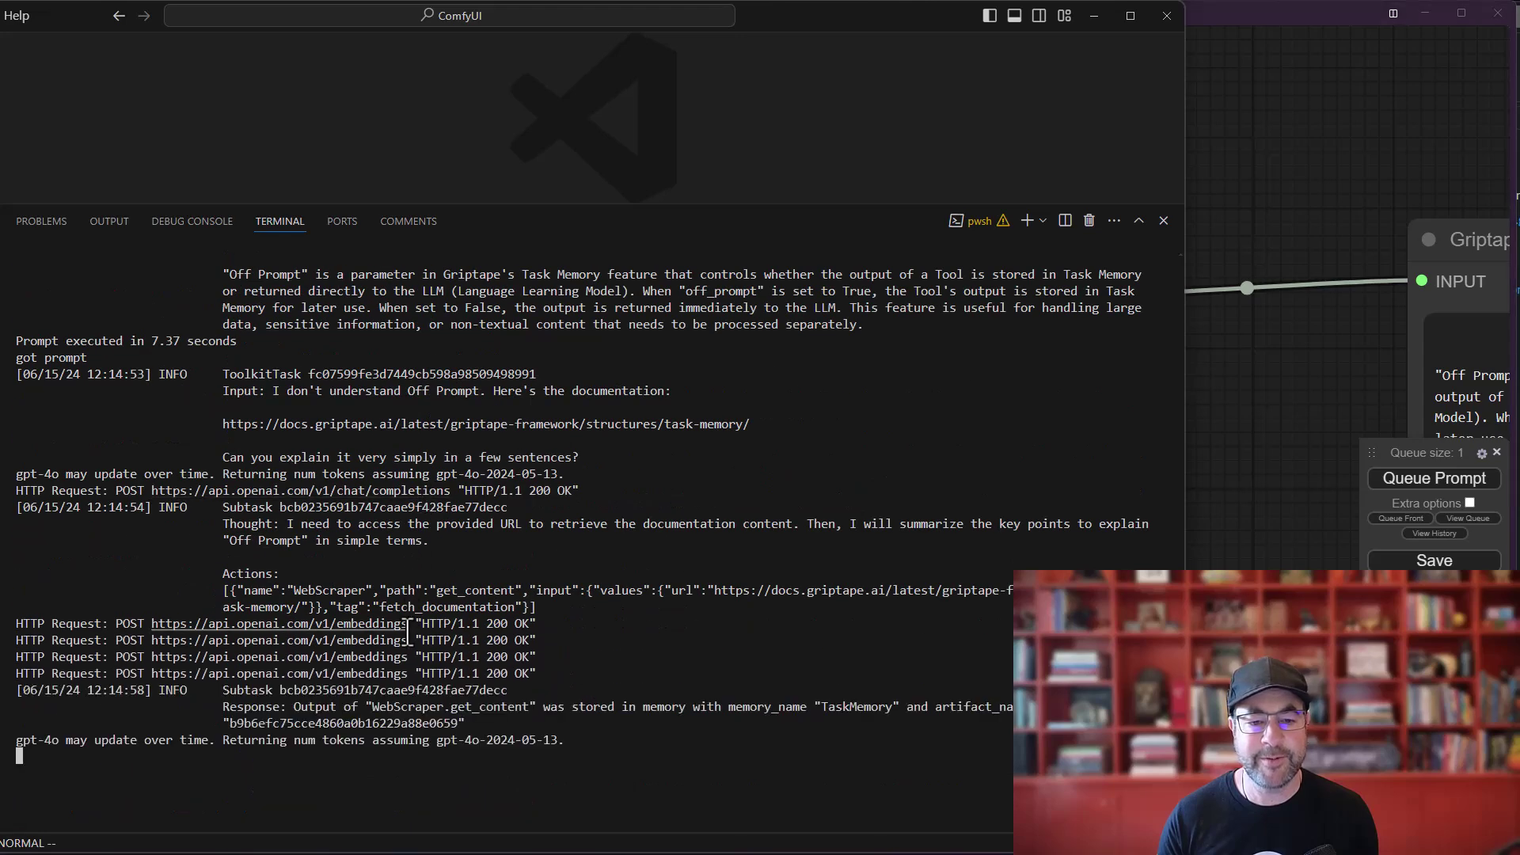
Highlight the new run's input question, the agent's fetch plan, and the WebScraper response stored in TaskMemory.
scroll(300, 558, "up", 2)
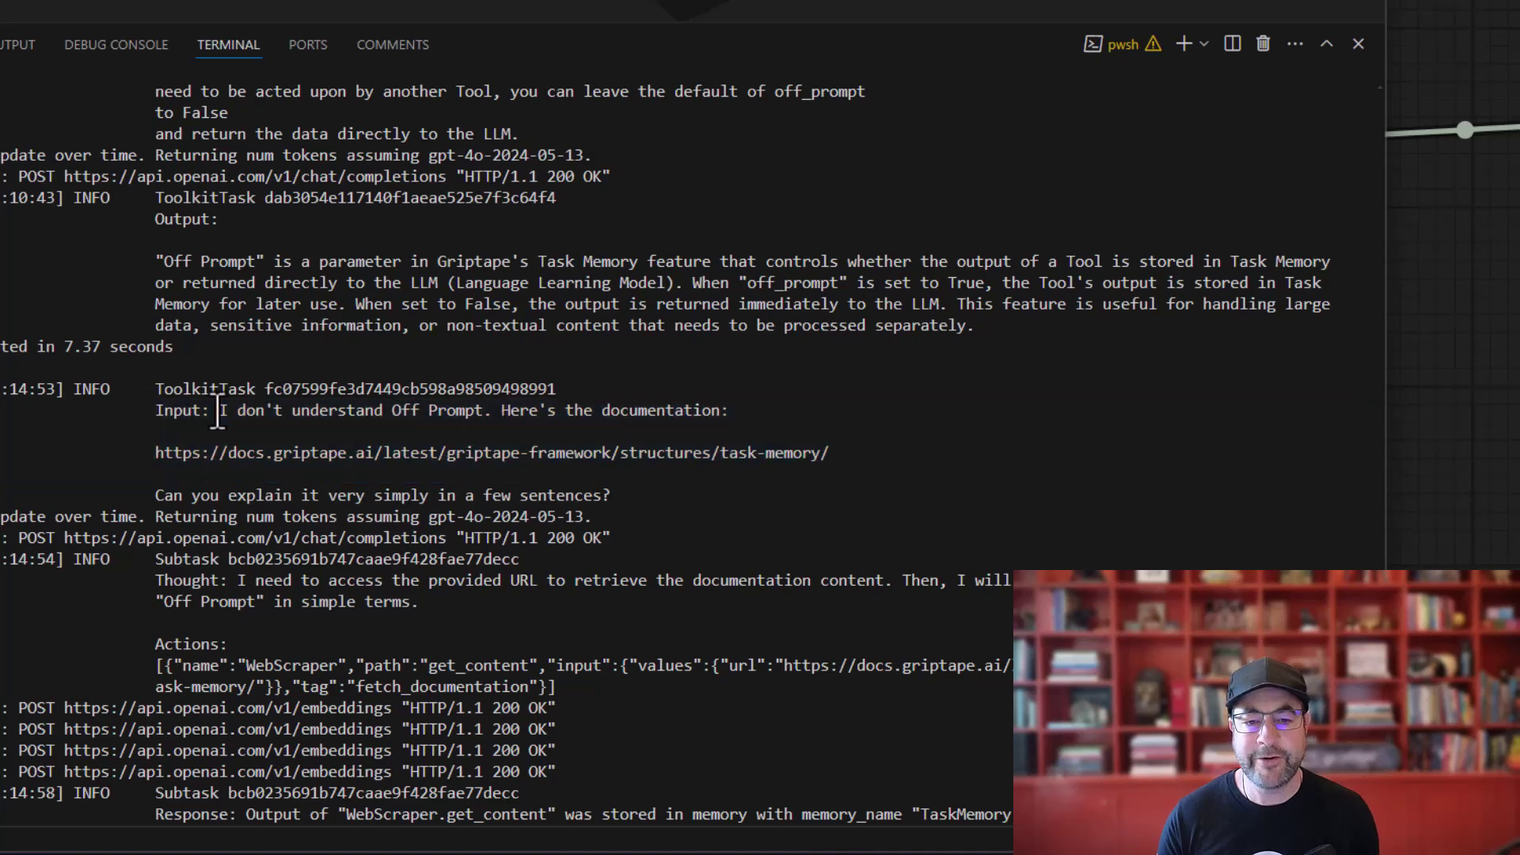
left_click_drag(219, 410, 633, 496)
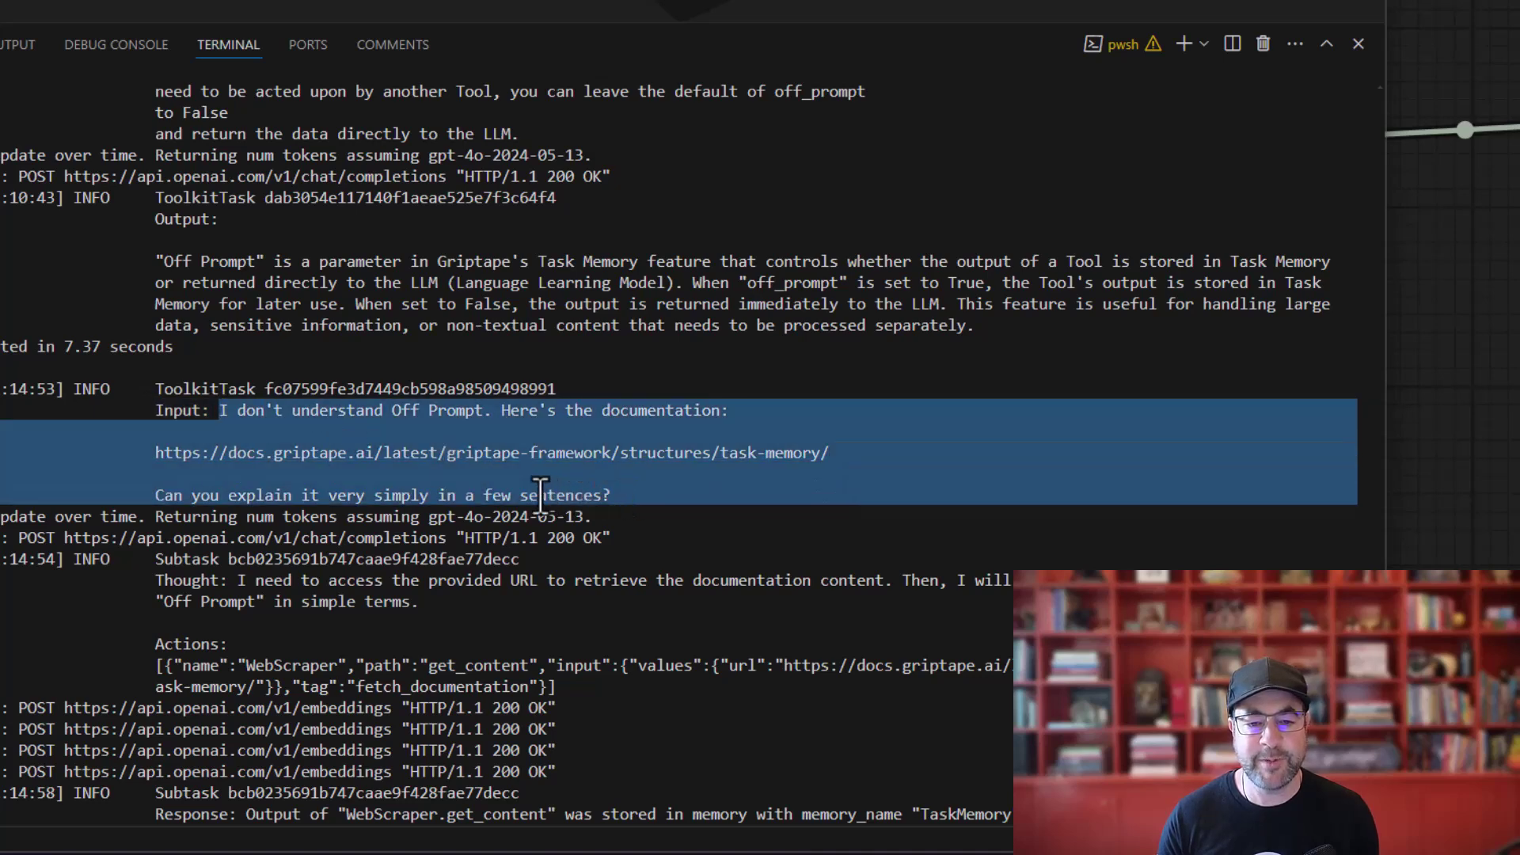
scroll(540, 495, "down", 3)
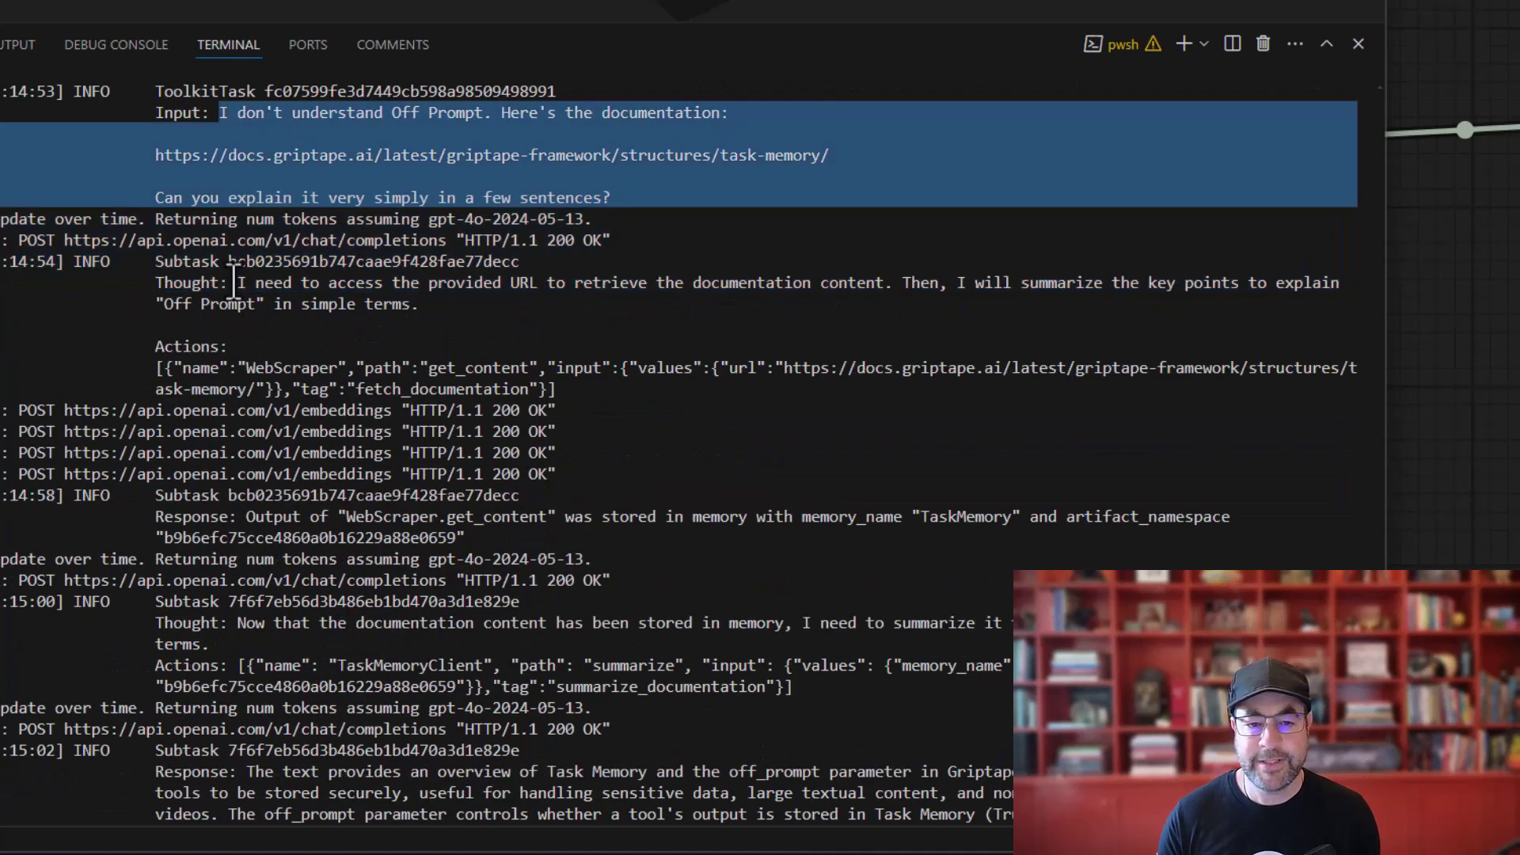
left_click_drag(234, 283, 582, 388)
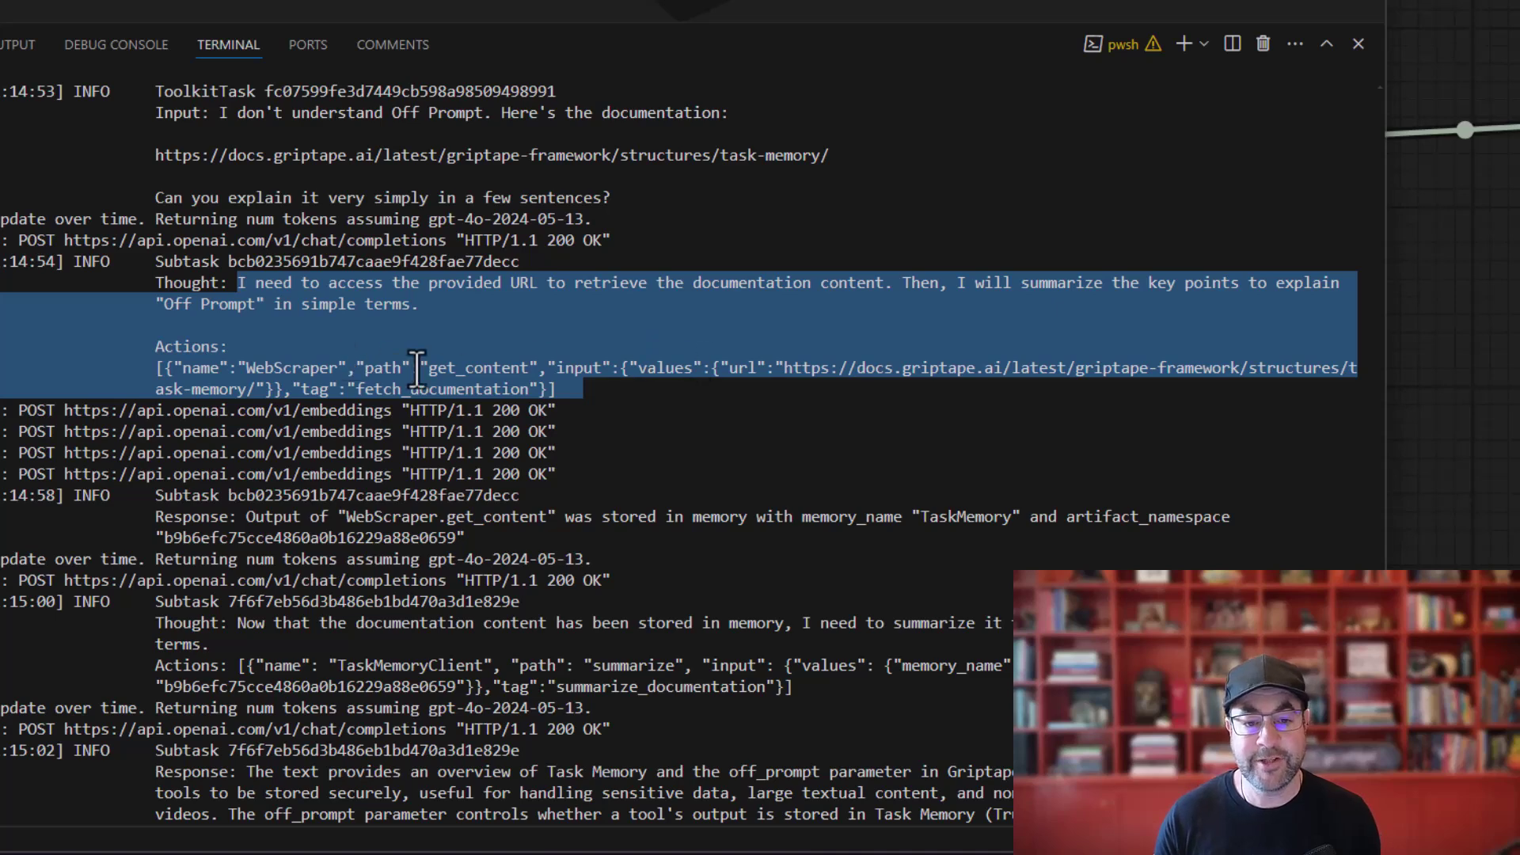
scroll(414, 371, "down", 3)
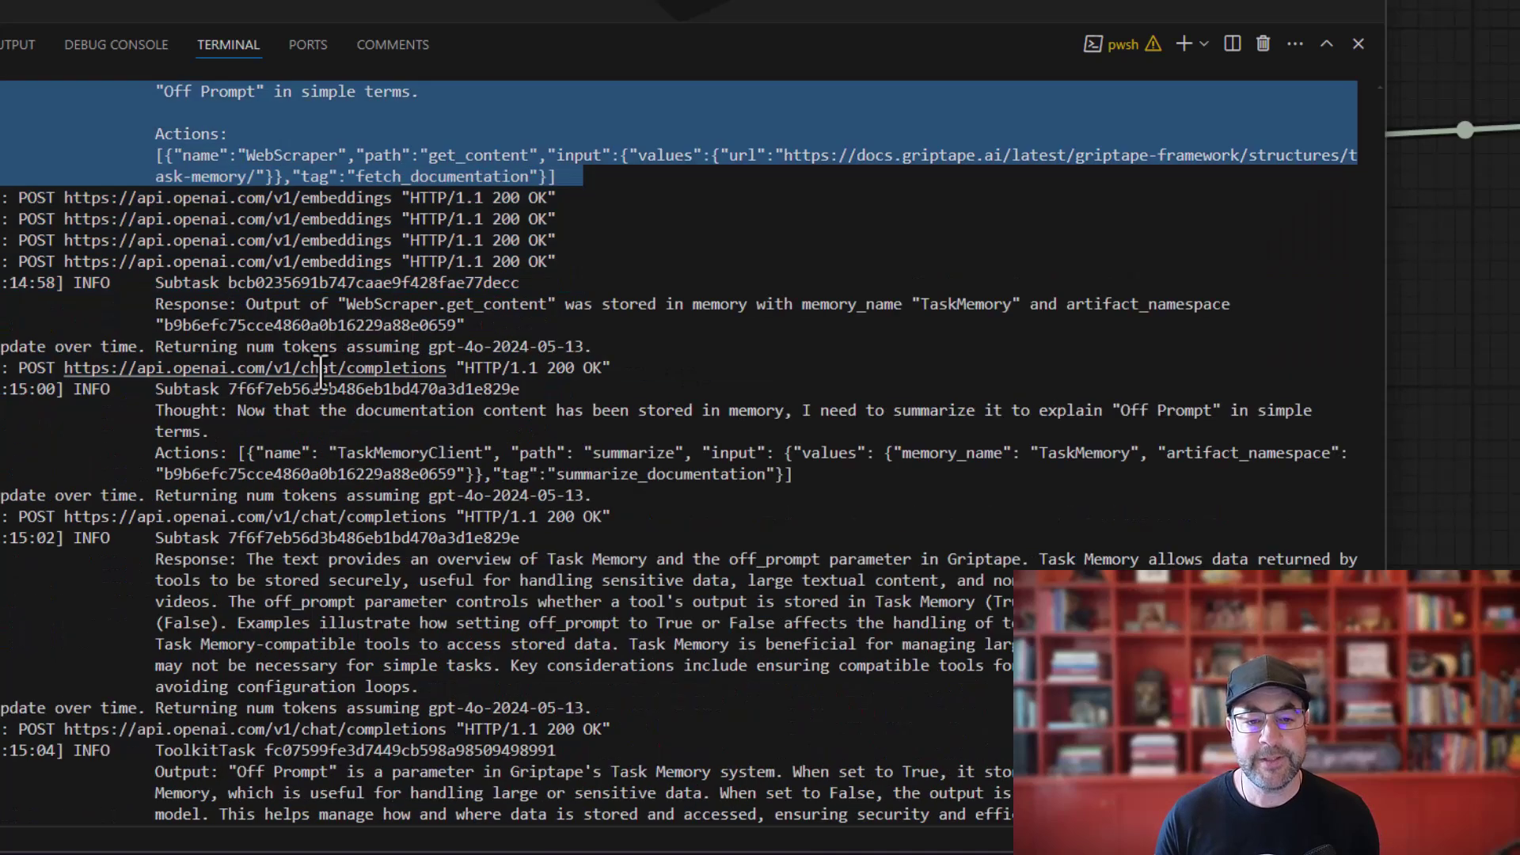
left_click(247, 304)
left_click_drag(248, 304, 524, 329)
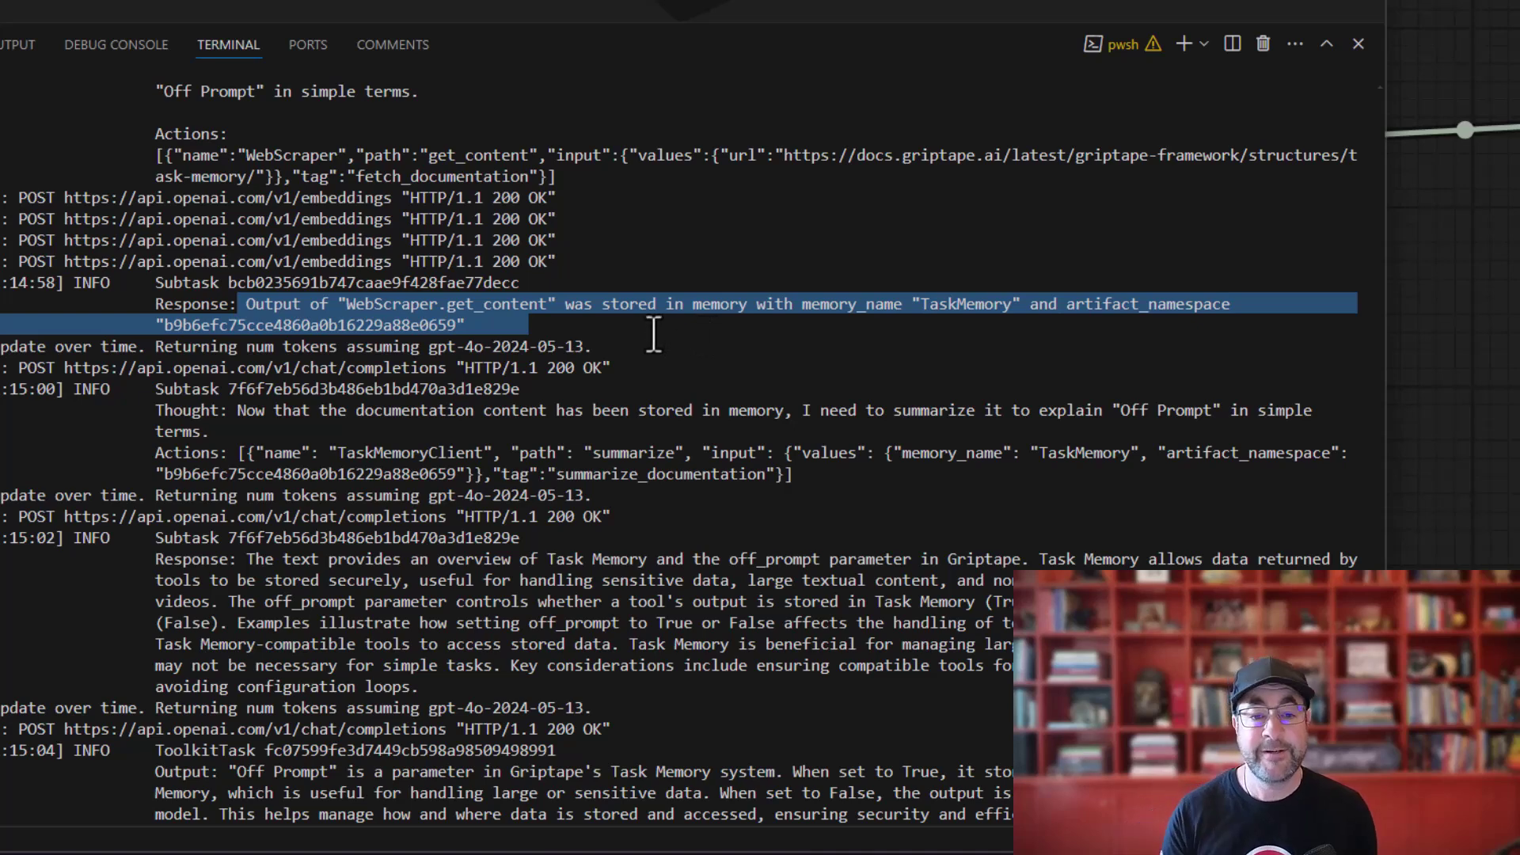
Highlight the TaskMemoryClient summarize Thought, Actions, artifact namespace and the resulting documentation summary.
left_click_drag(232, 368, 255, 392)
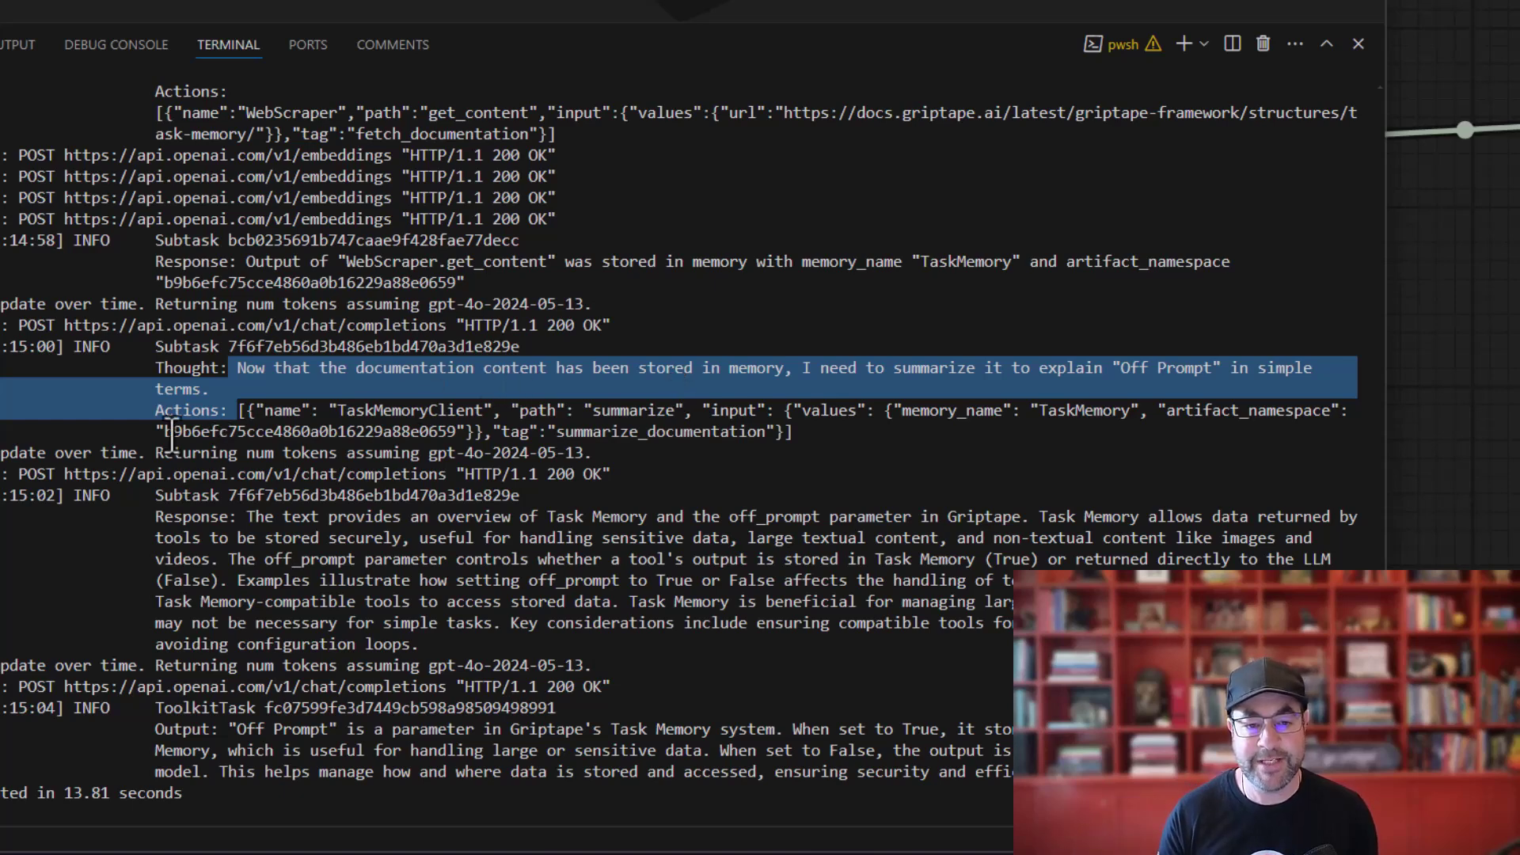
left_click_drag(172, 431, 457, 431)
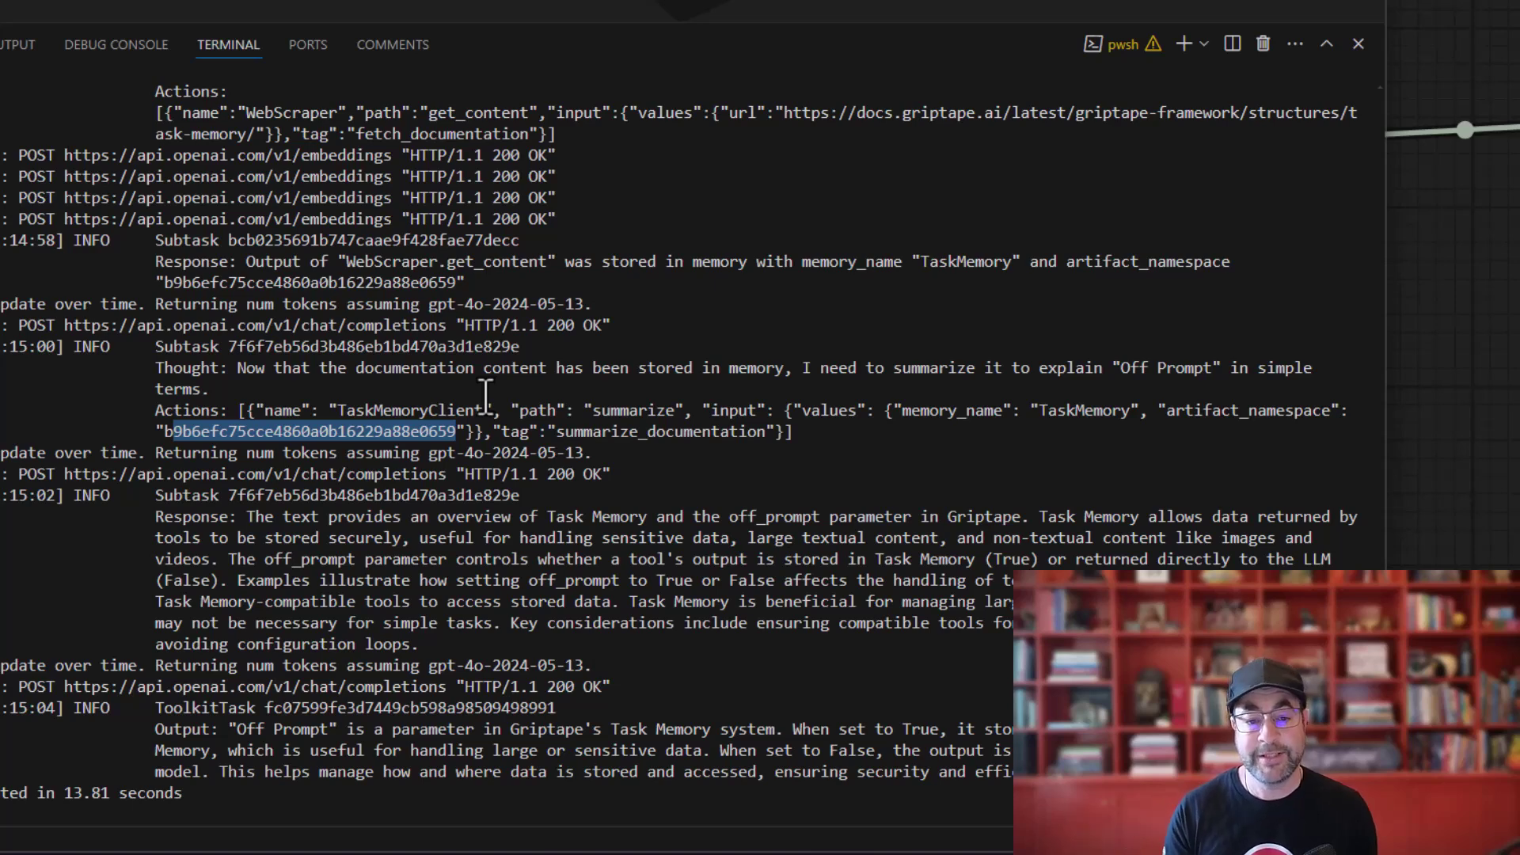
left_click_drag(815, 432, 164, 377)
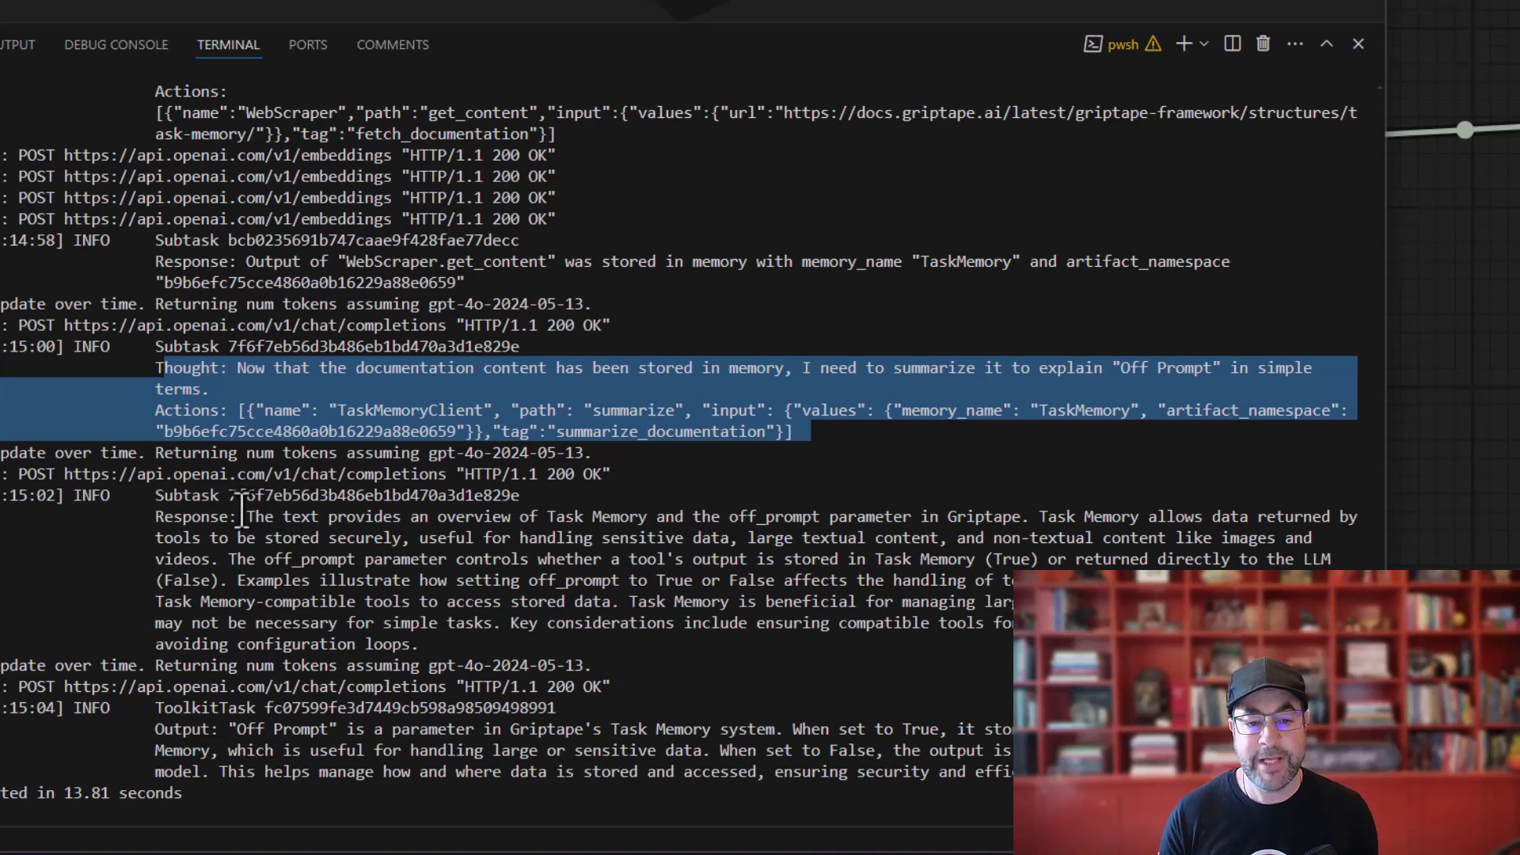
left_click_drag(242, 516, 566, 646)
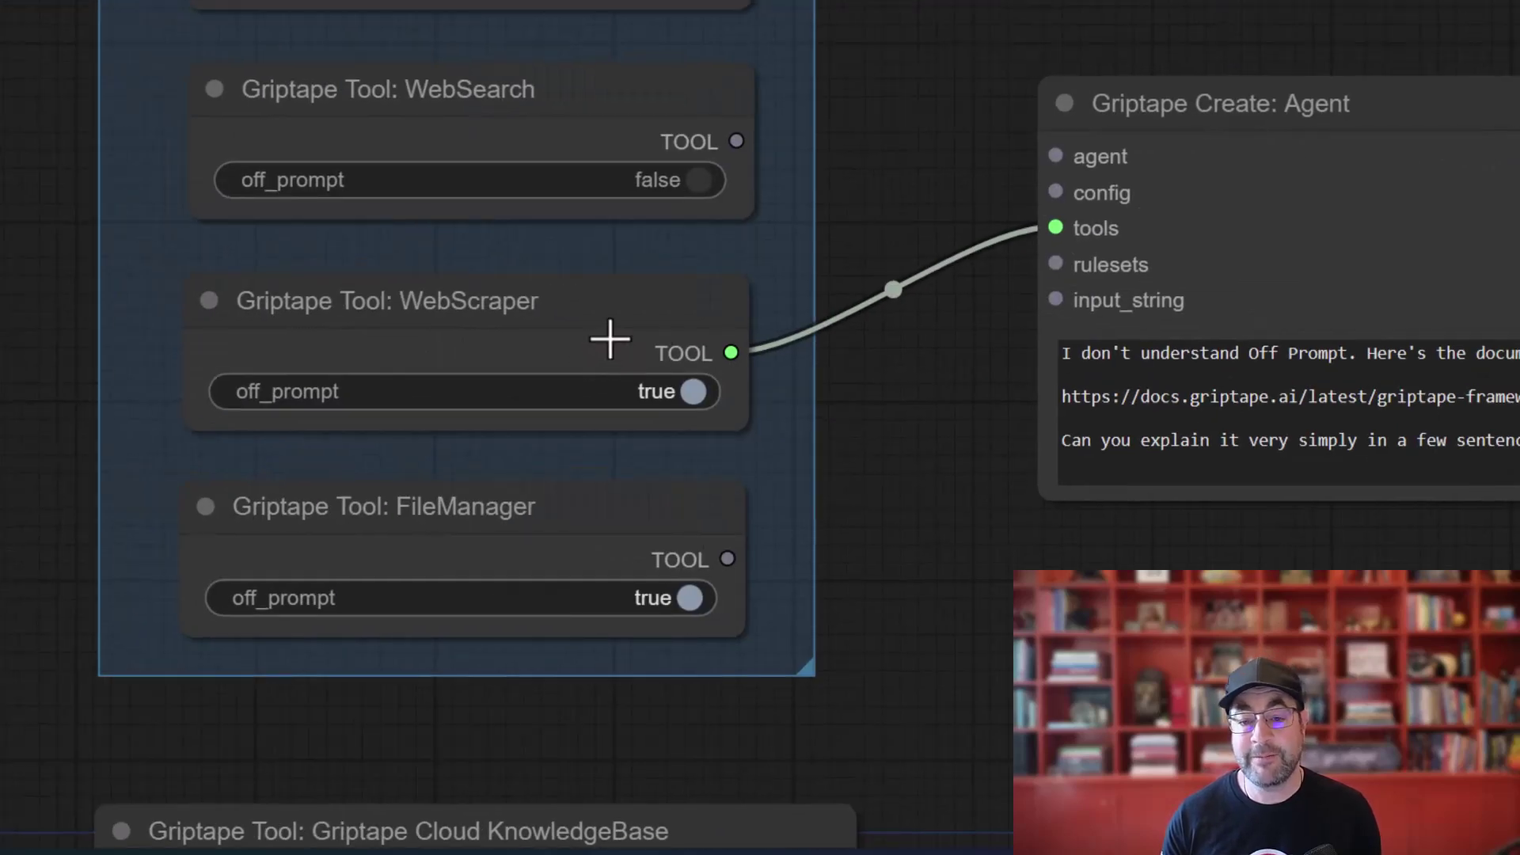
left_click(687, 391)
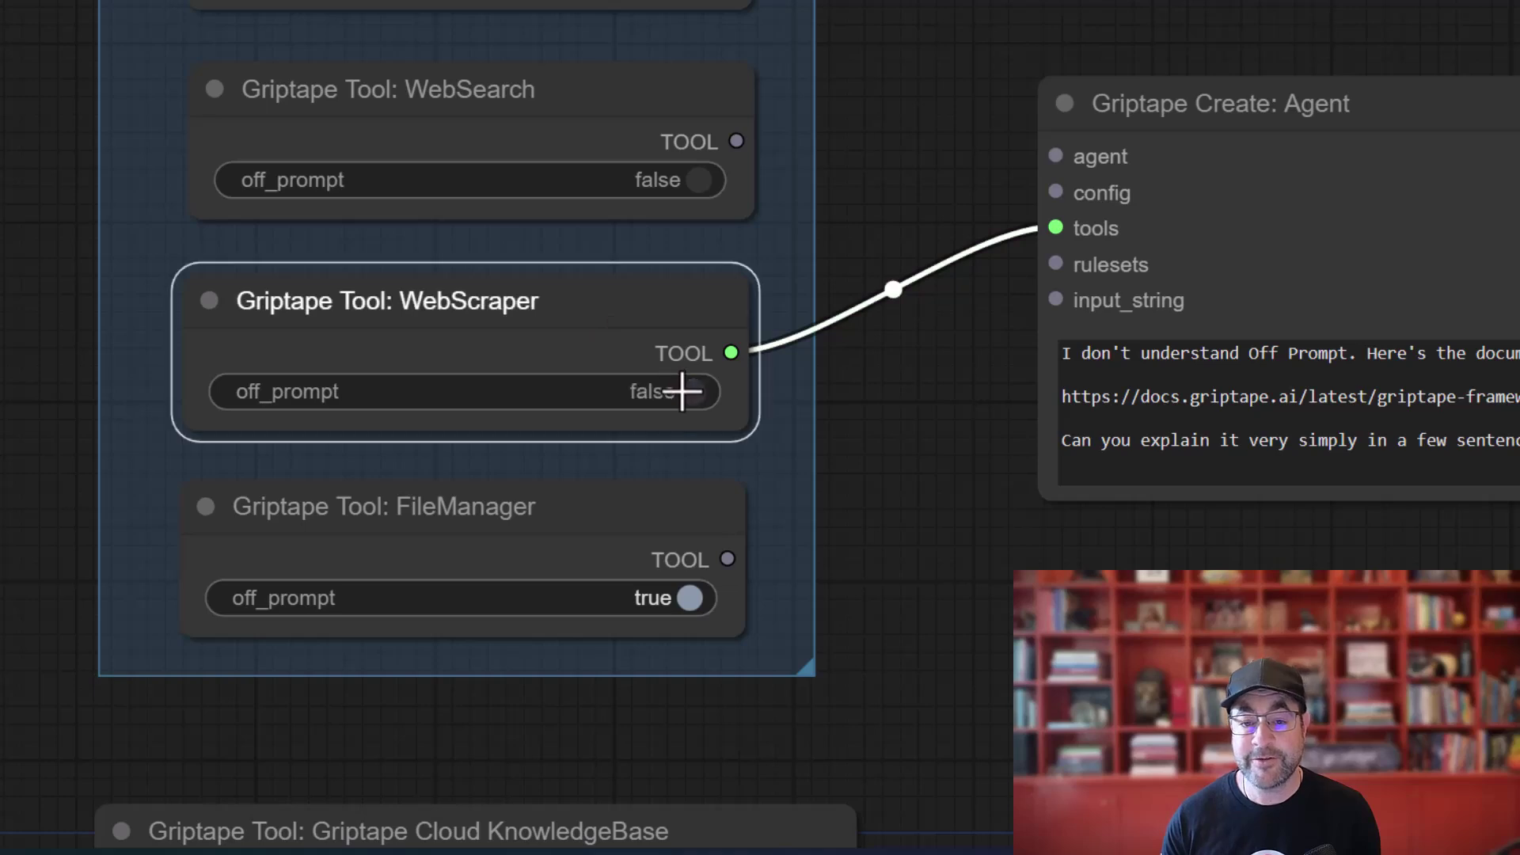
left_click(683, 391)
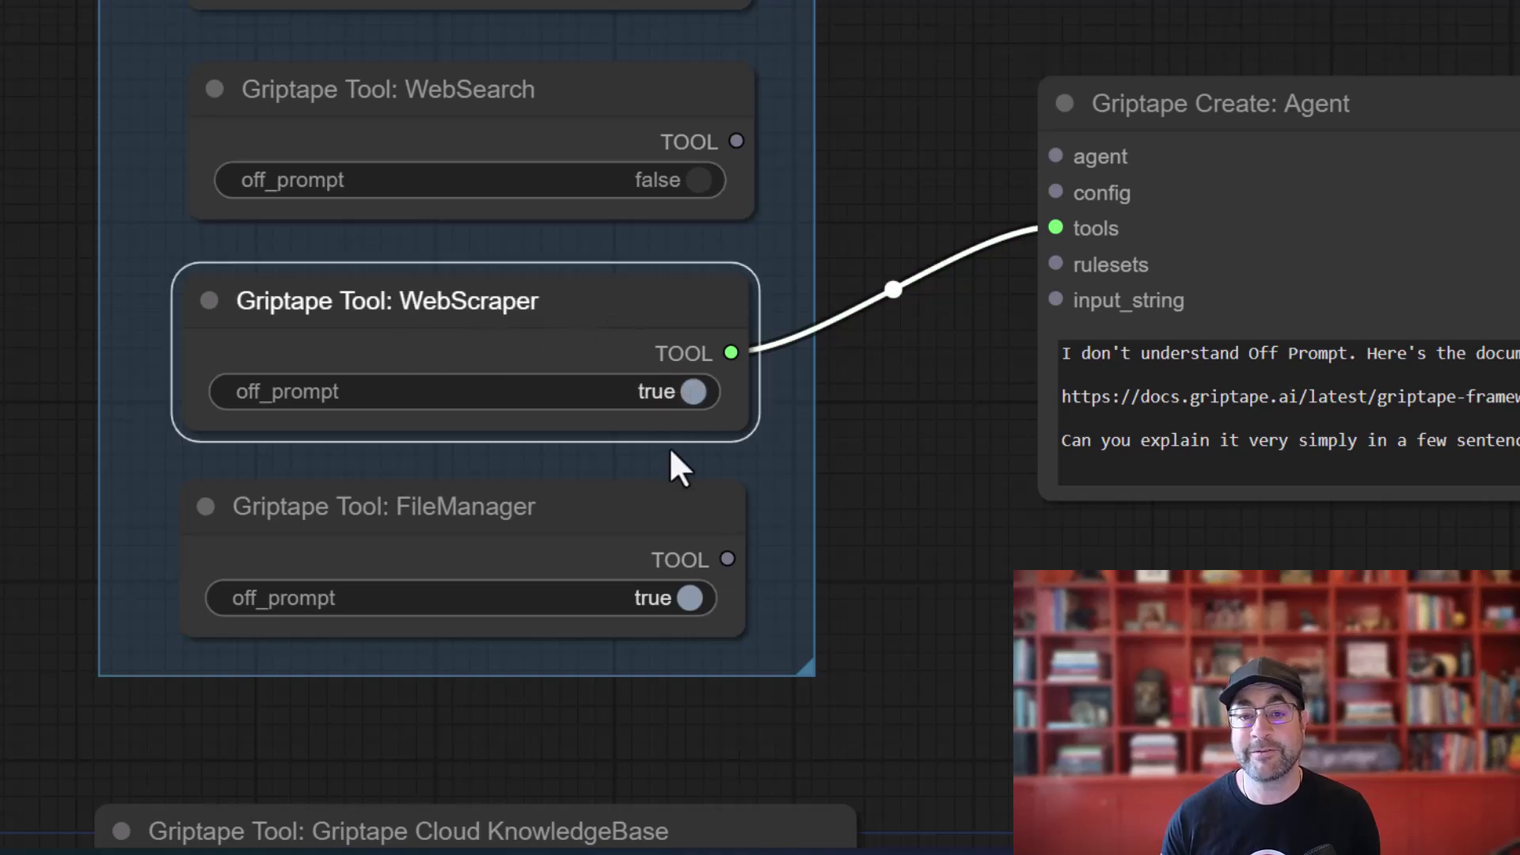
left_click(668, 447)
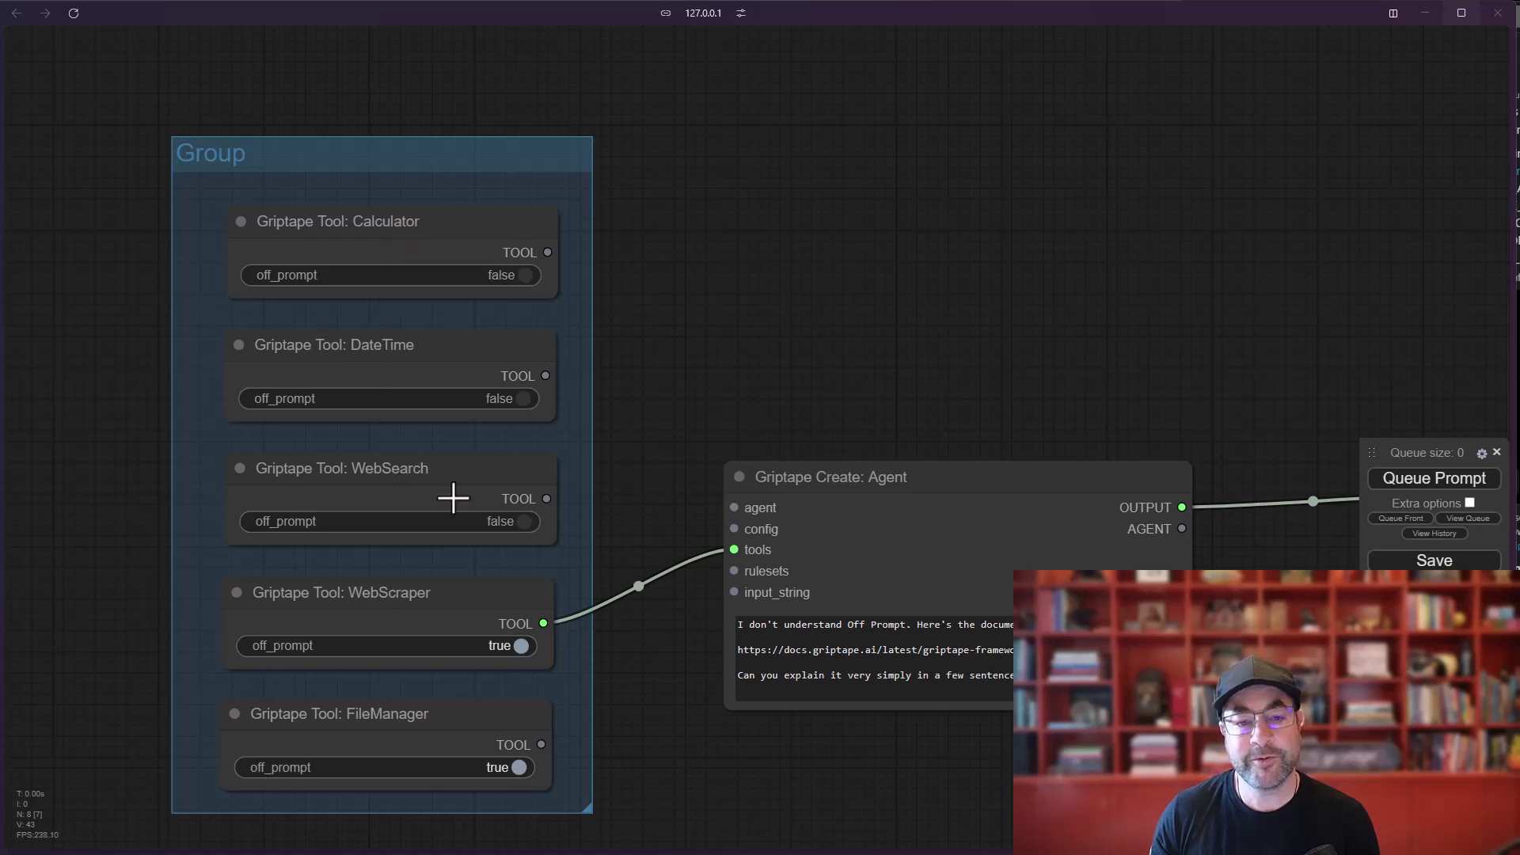
scroll(673, 167, "up", 1)
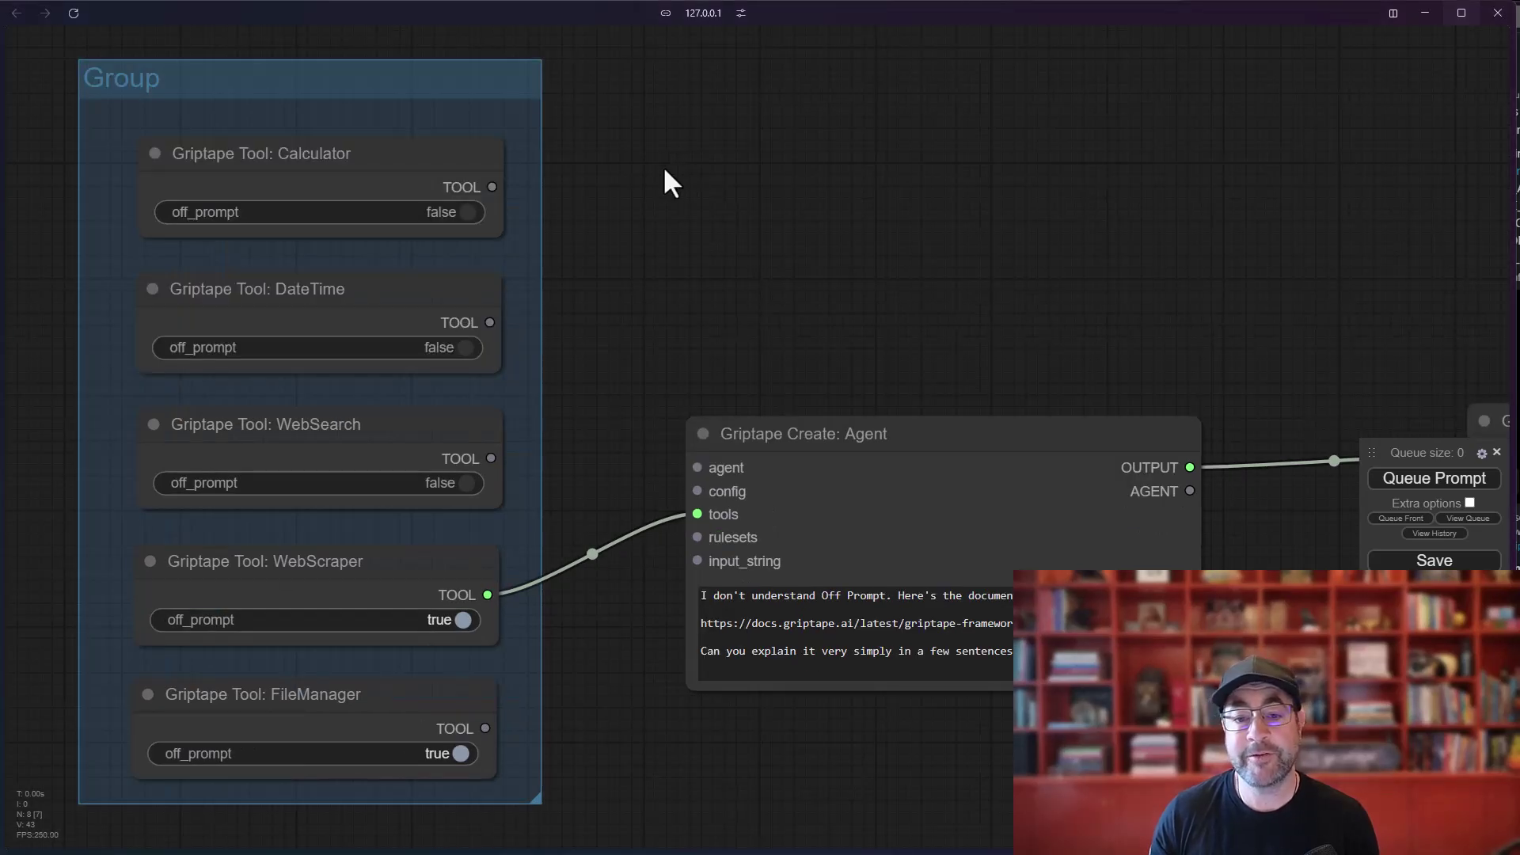
right_click(625, 128)
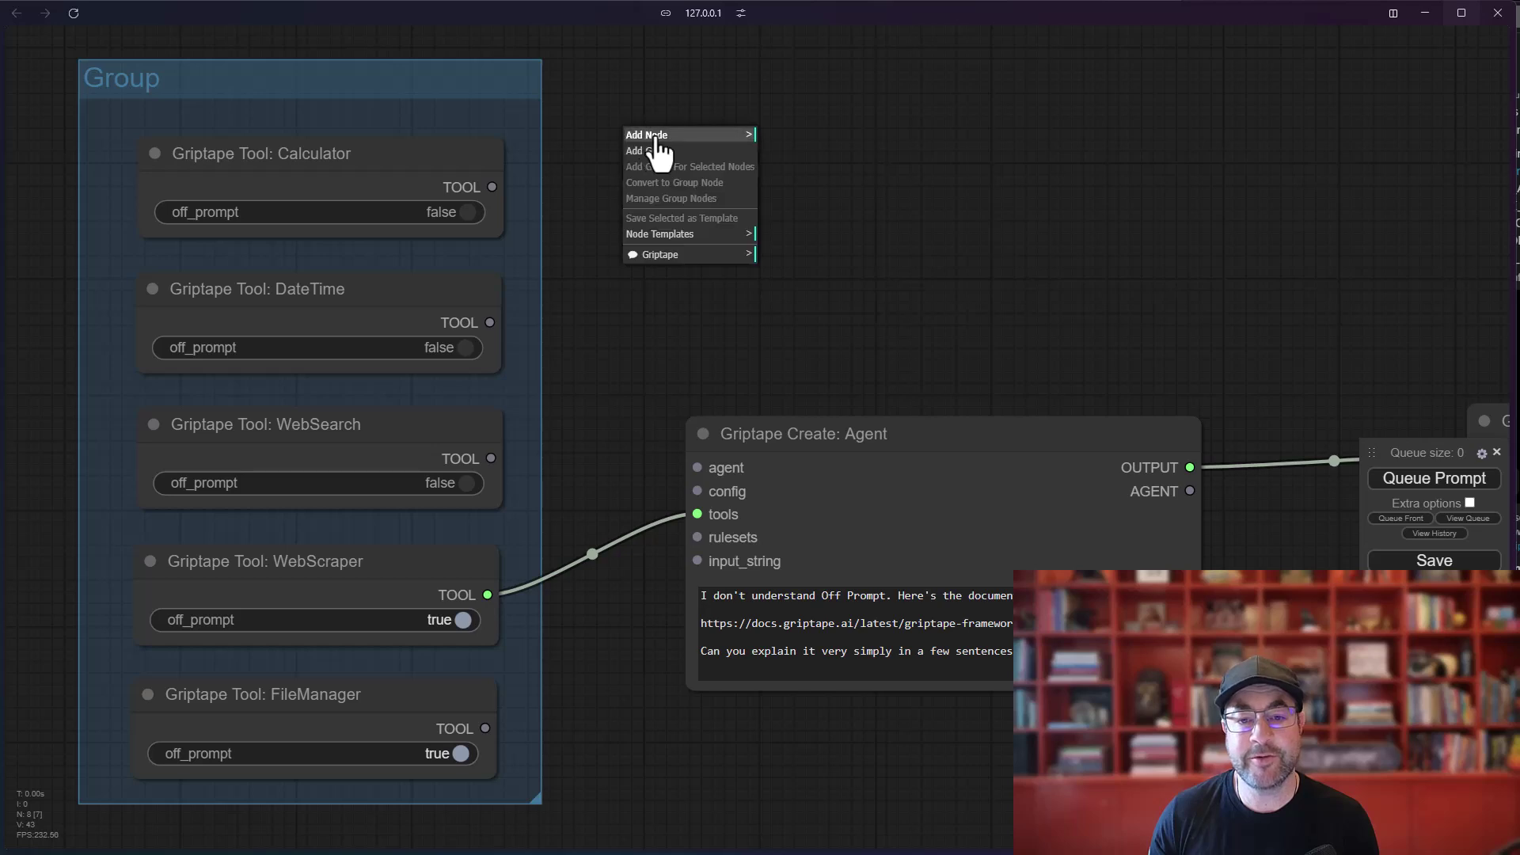
left_click(648, 136)
left_click(801, 295)
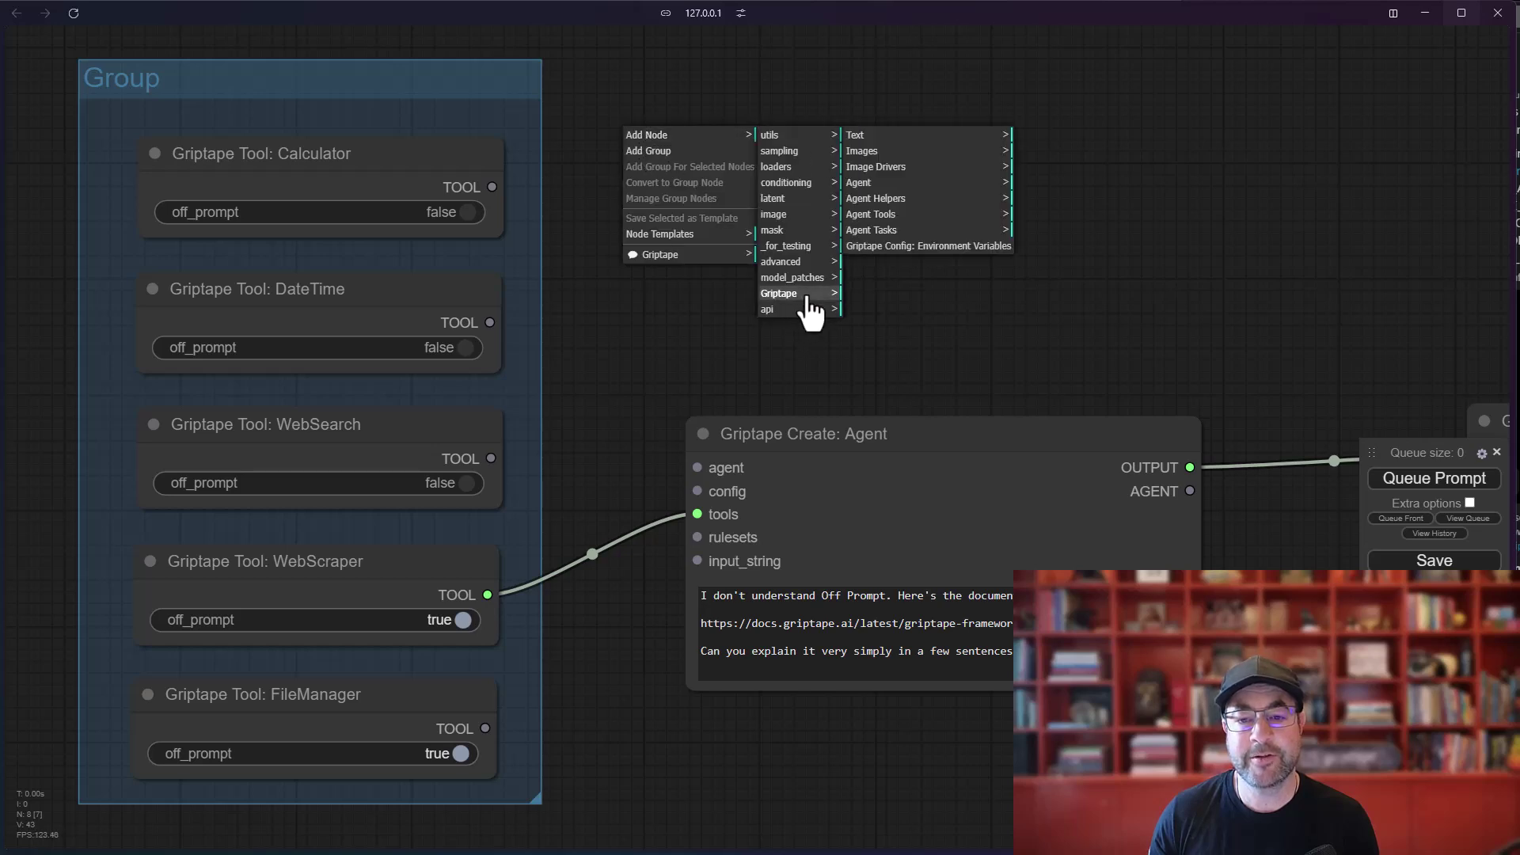
left_click(885, 215)
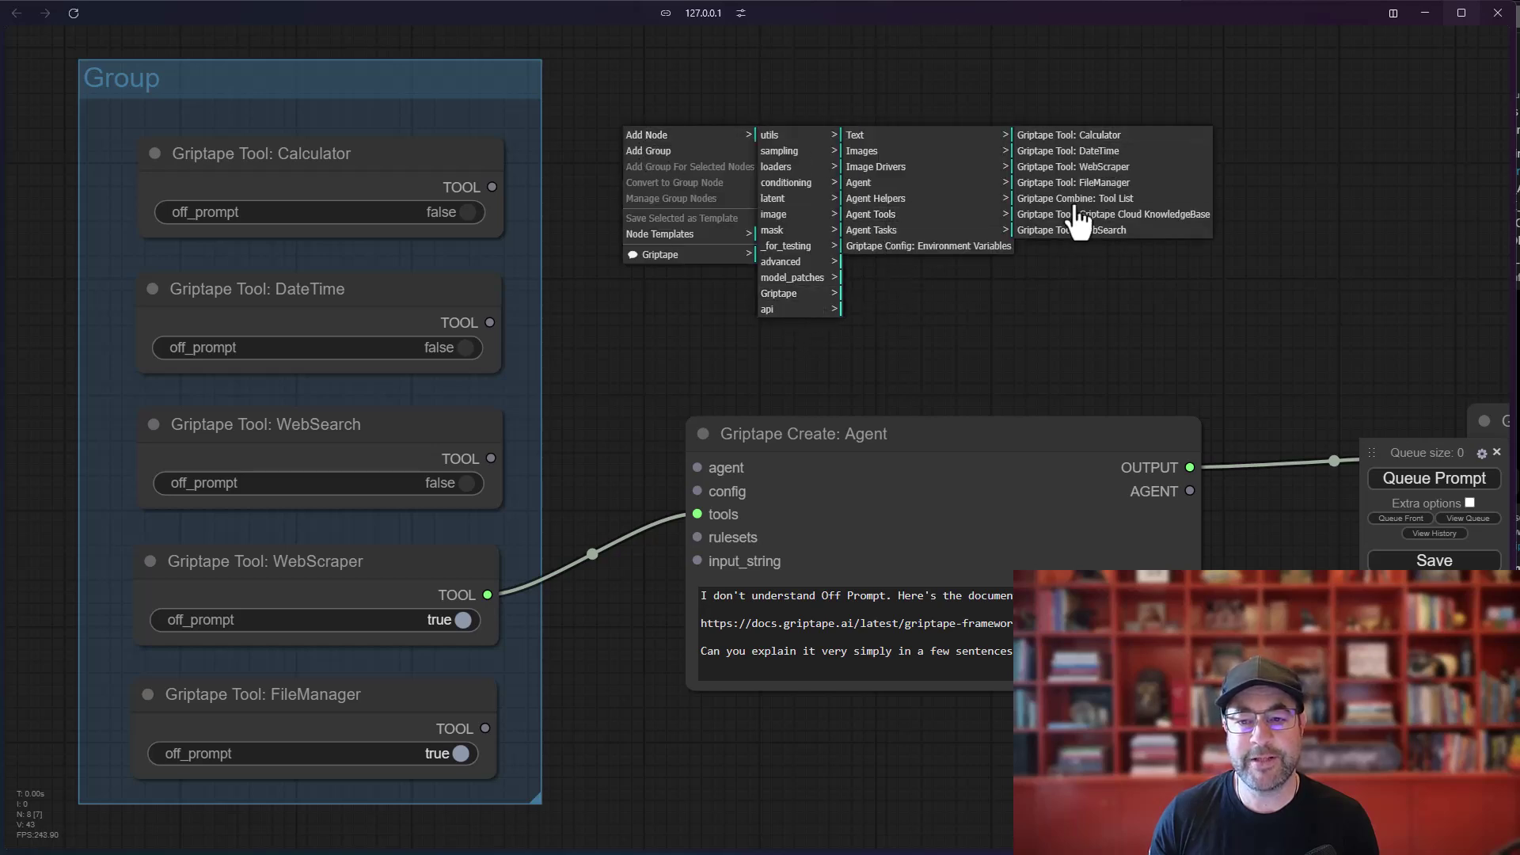
scroll(667, 354, "down", 6)
scroll(666, 354, "left", 3)
scroll(892, 449, "up", 2)
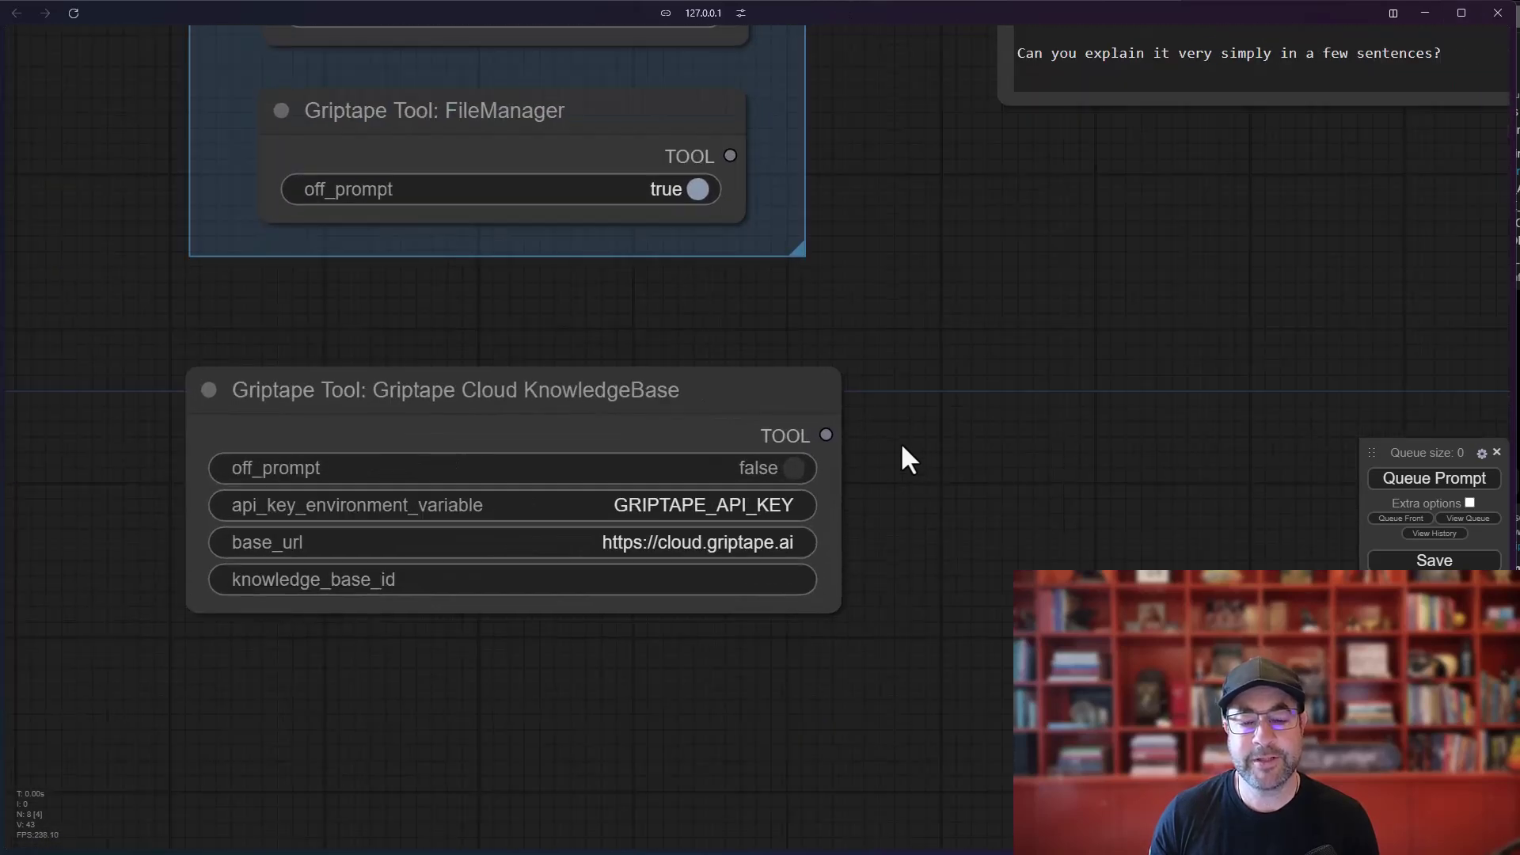
scroll(900, 442, "up", 2)
left_click(631, 372)
left_click_drag(631, 372, 564, 367)
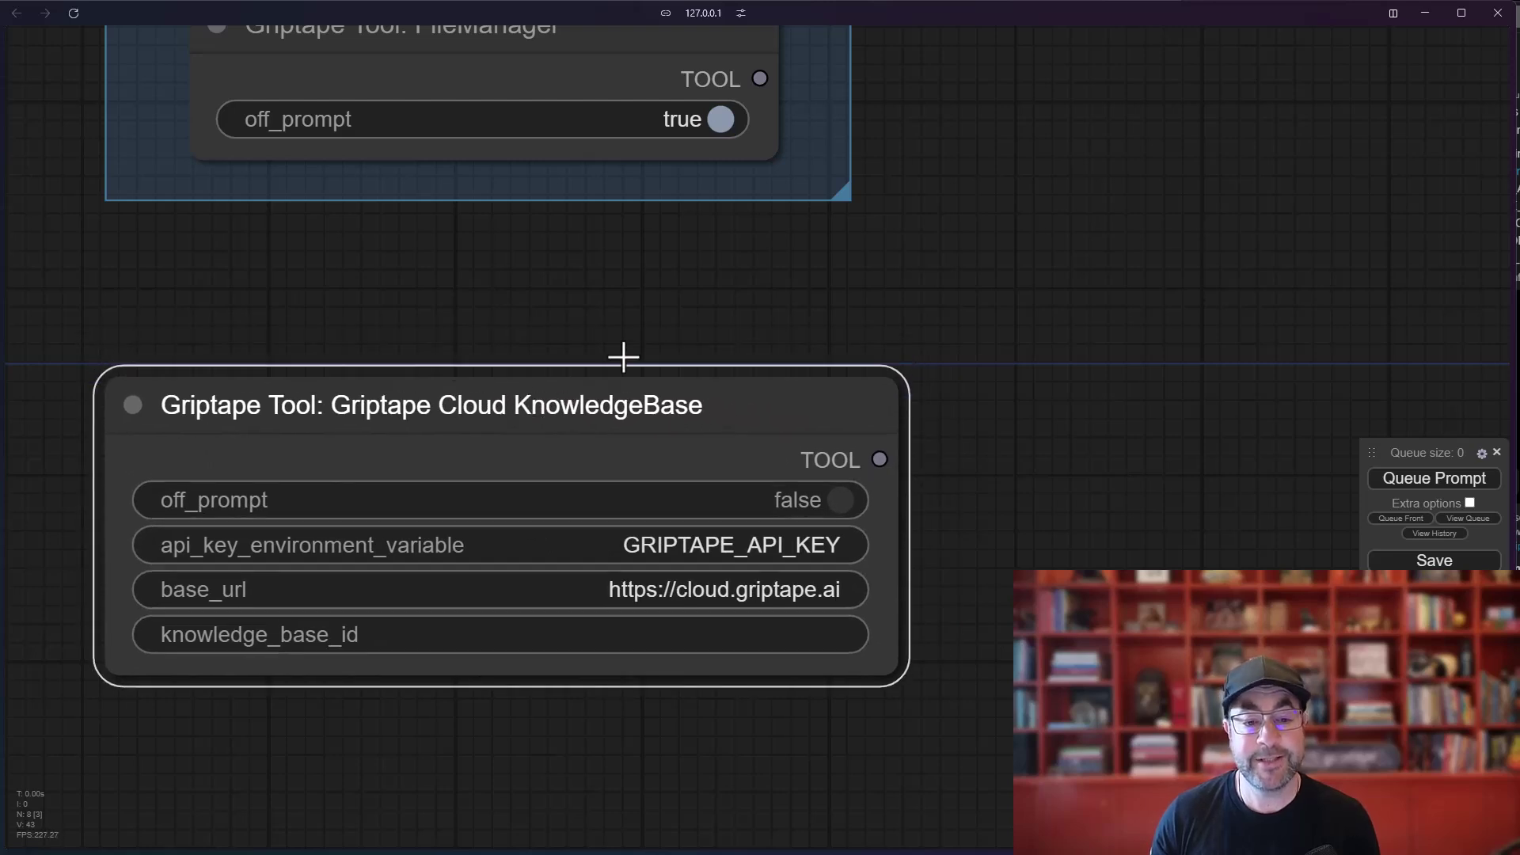
scroll(760, 338, "down", 6)
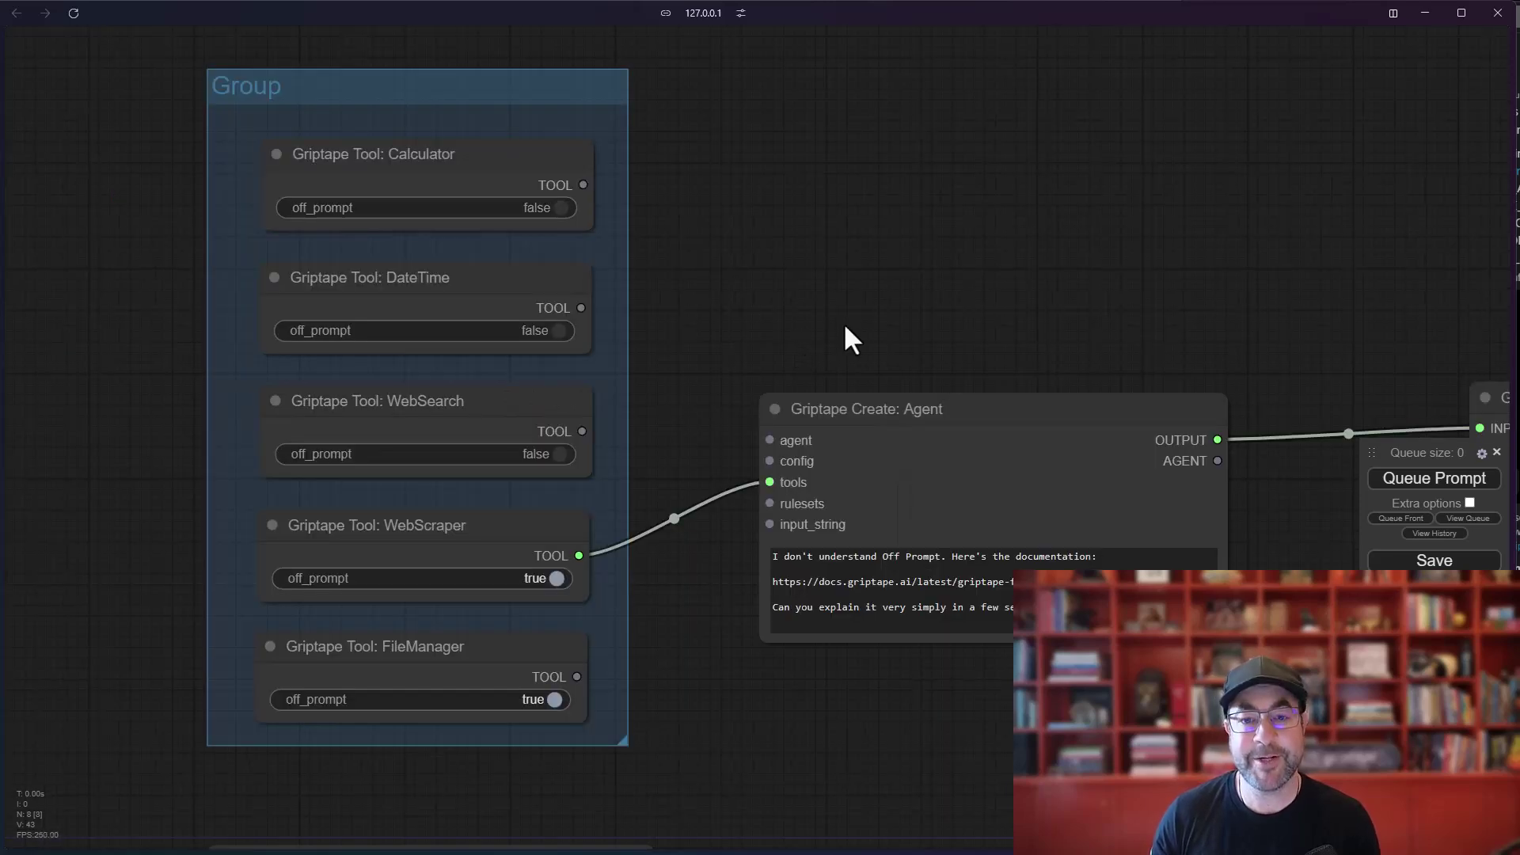